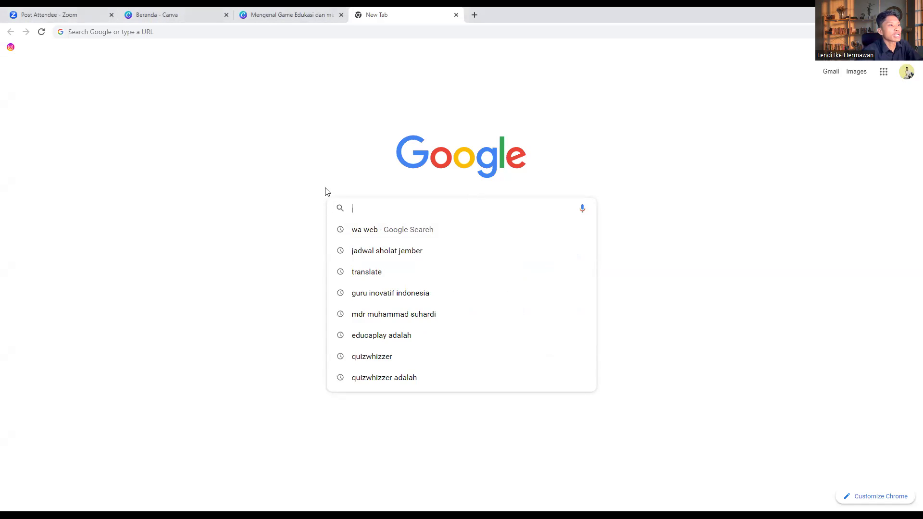
Search Google for quizwhizzer and open the official QuizWhizzer website from the results
left_click(382, 202)
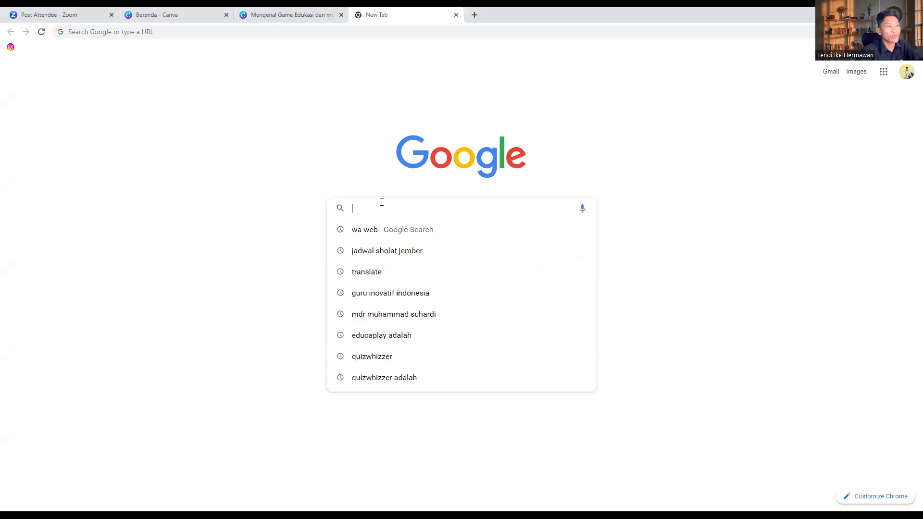
type("wqui")
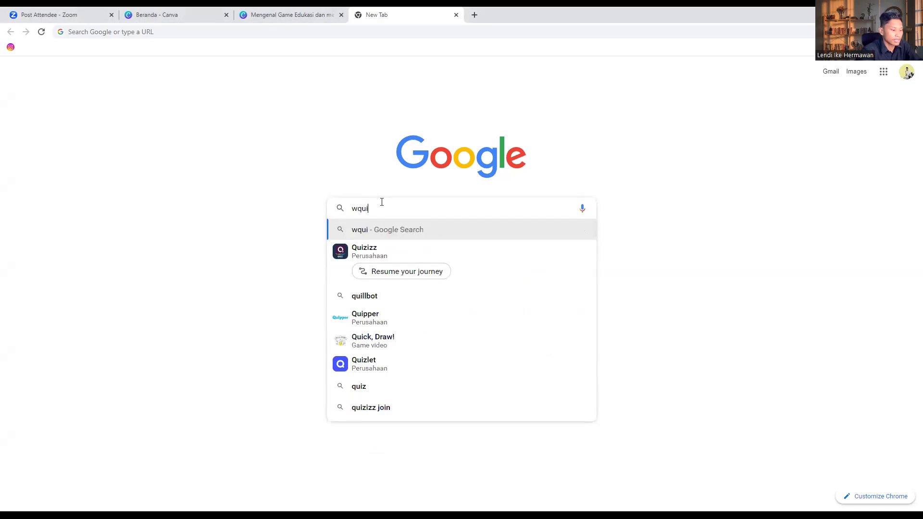
type("zw")
key("BackSpace")
key("BackSpace")
key("BackSpace")
key("BackSpace")
key("BackSpace")
key("BackSpace")
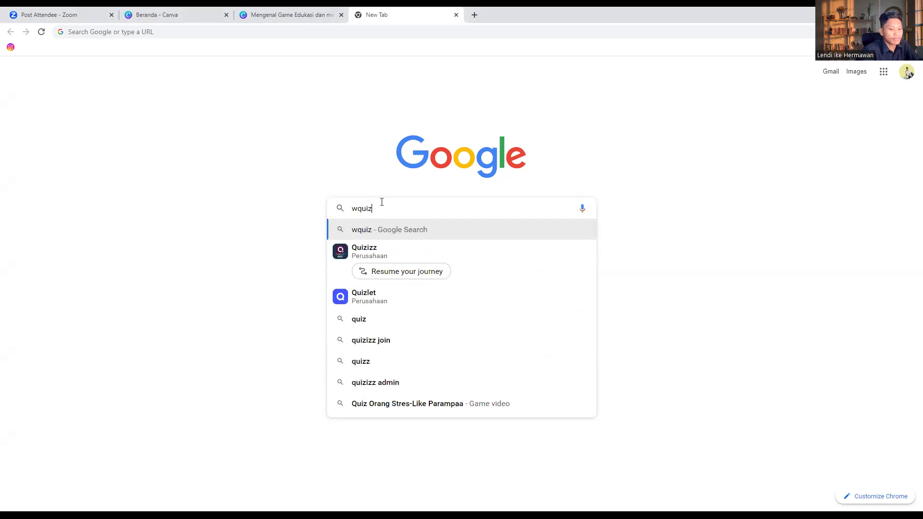
type("qui")
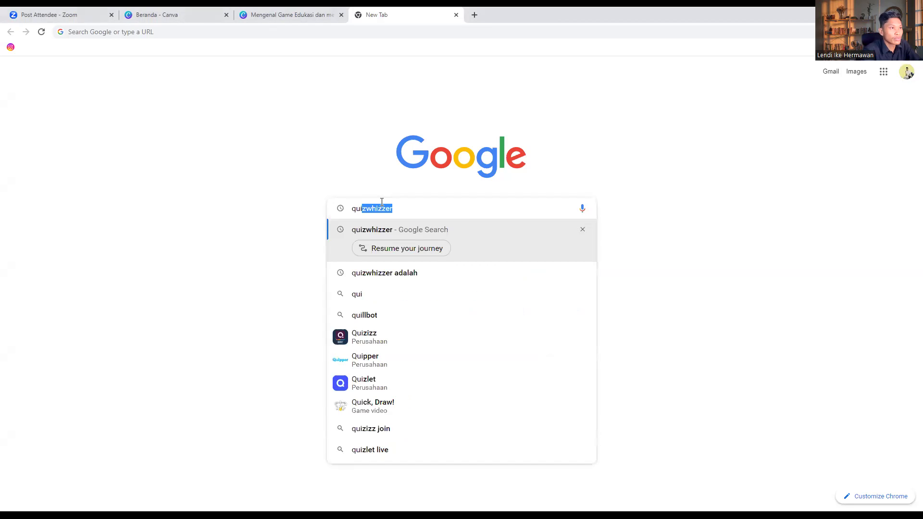
type("z")
key("Return")
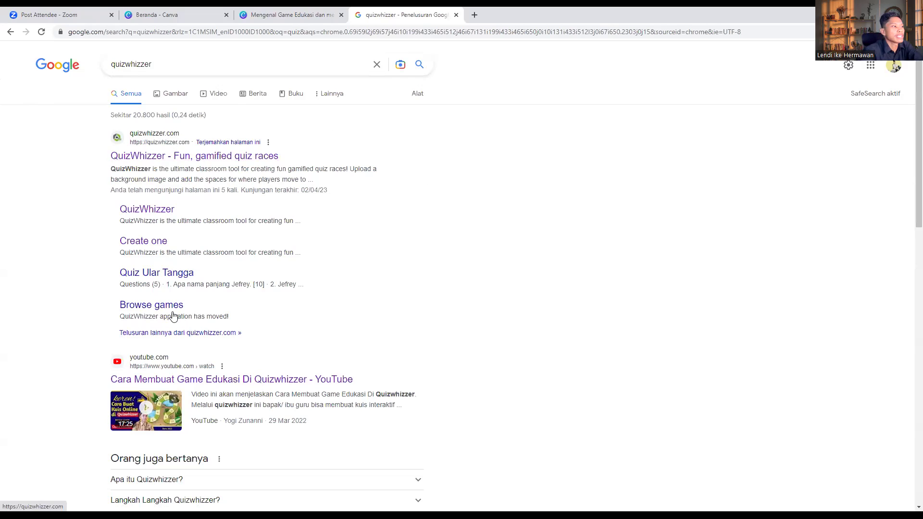
left_click(150, 159)
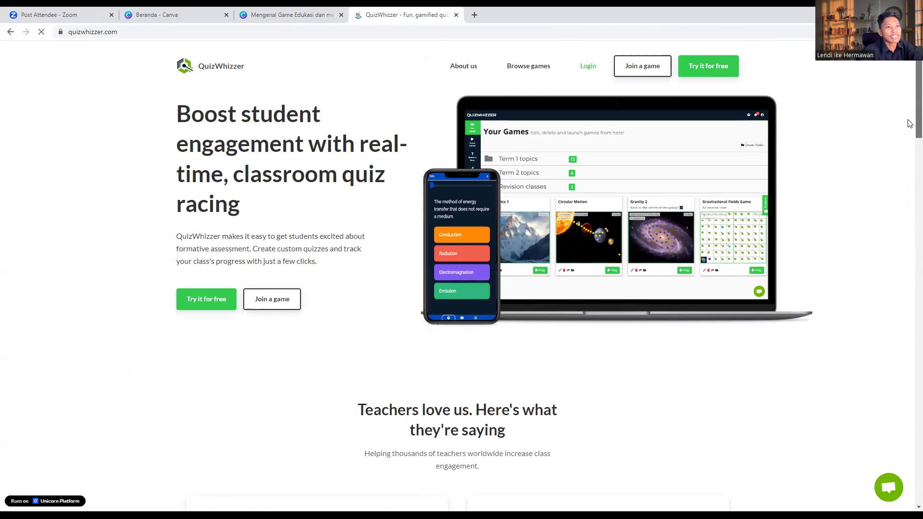
Review the homepage's testimonials, How It Works steps and feature list, and compare the Free and Pro pricing plans
scroll(909, 128, "down", 2)
scroll(908, 149, "down", 5)
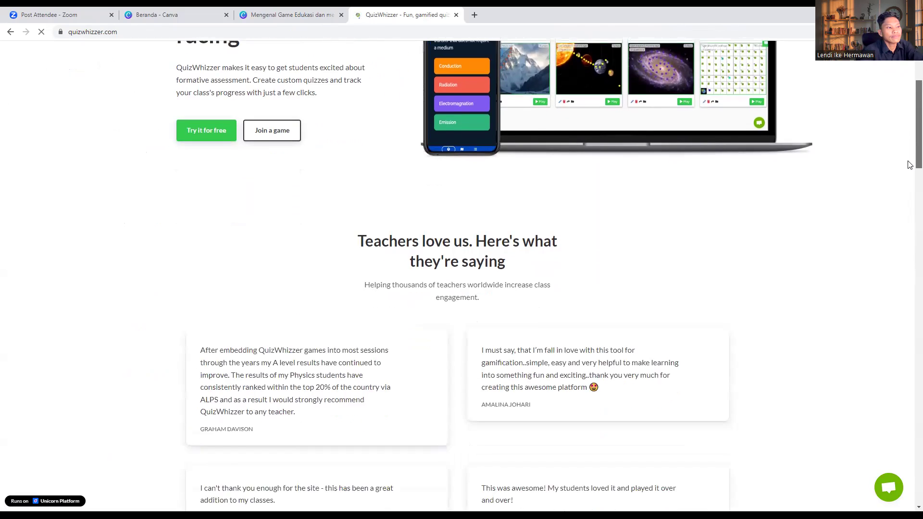
scroll(909, 212, "down", 4)
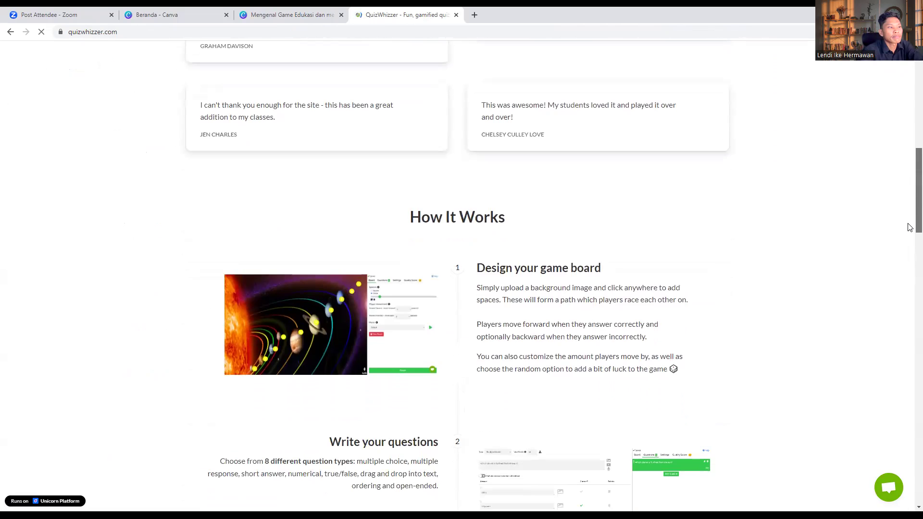
scroll(908, 227, "down", 18)
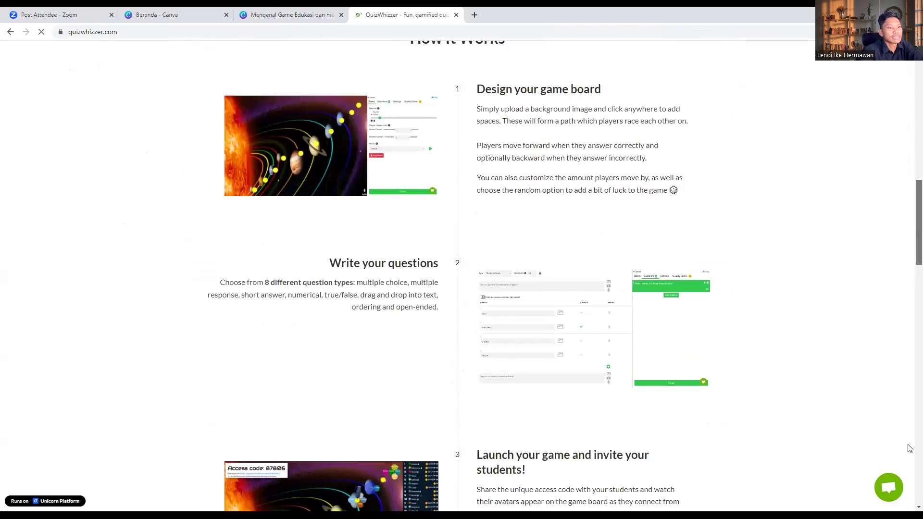
scroll(908, 498, "down", 10)
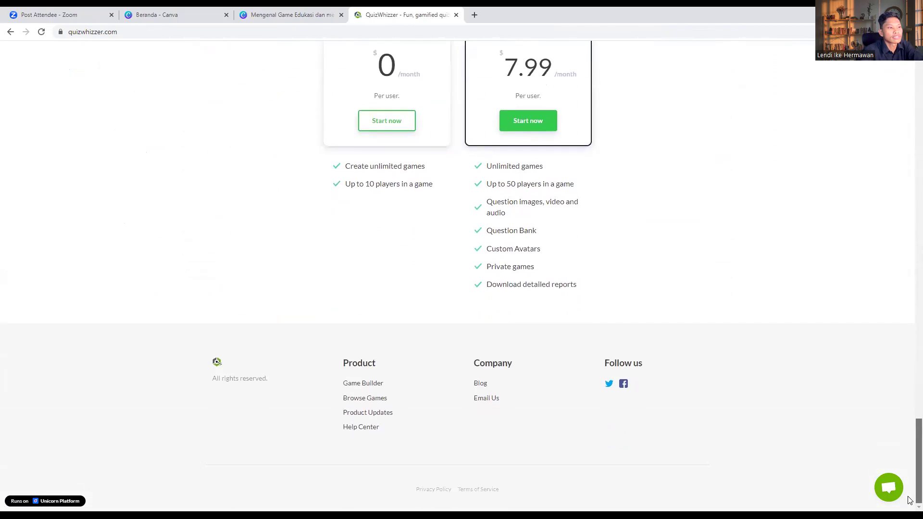
scroll(908, 487, "up", 5)
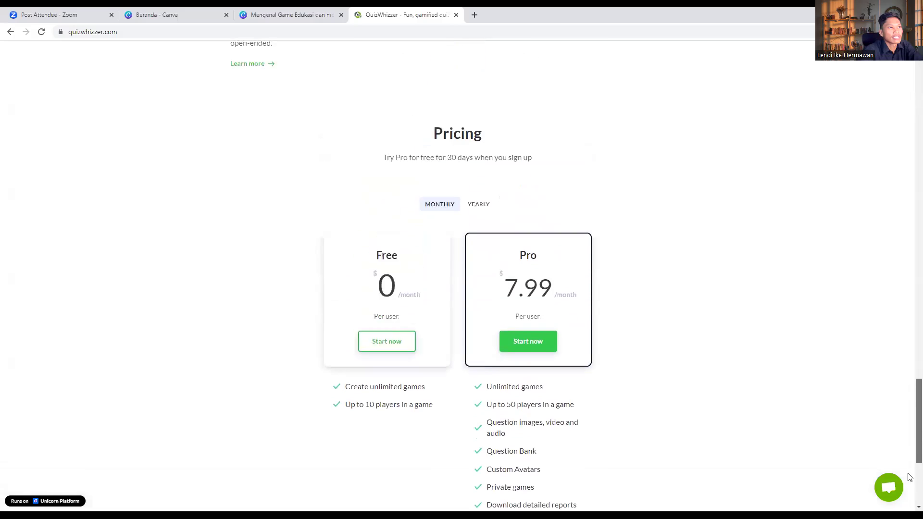
scroll(909, 478, "down", 2)
scroll(875, 445, "up", 1)
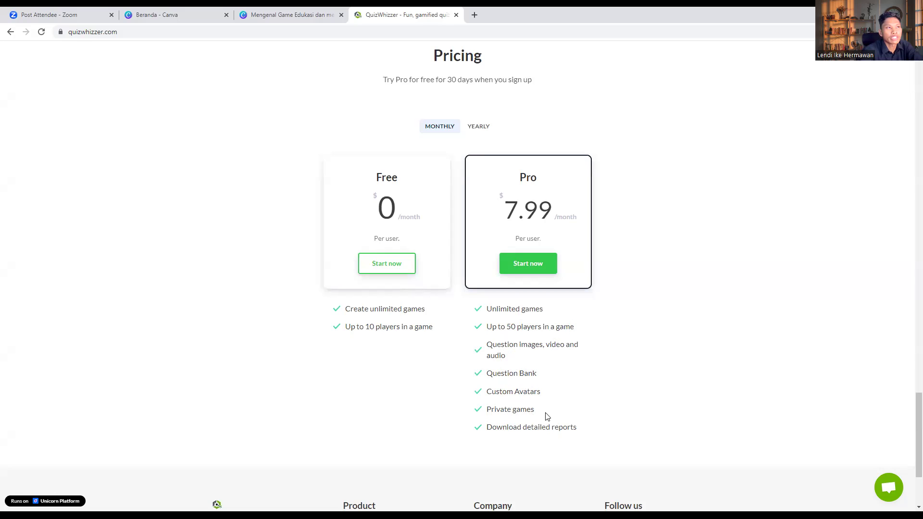
scroll(454, 388, "up", 3)
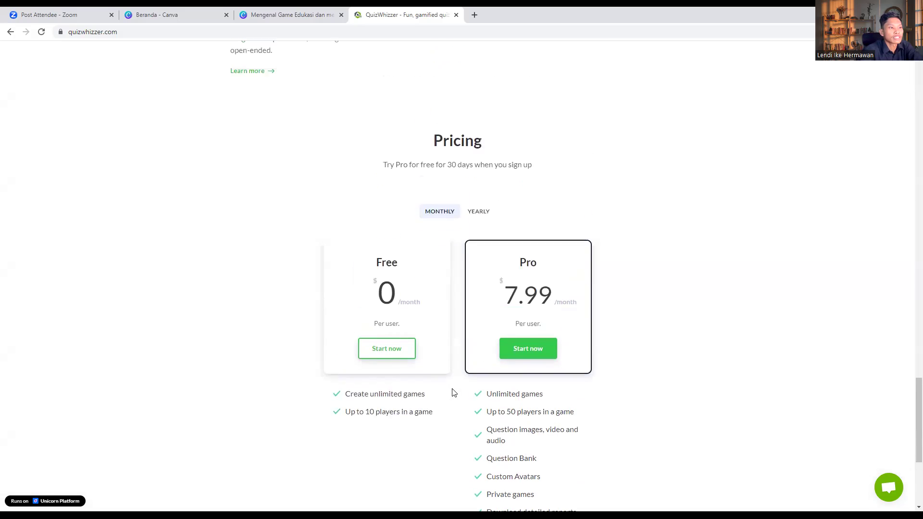
scroll(454, 385, "down", 3)
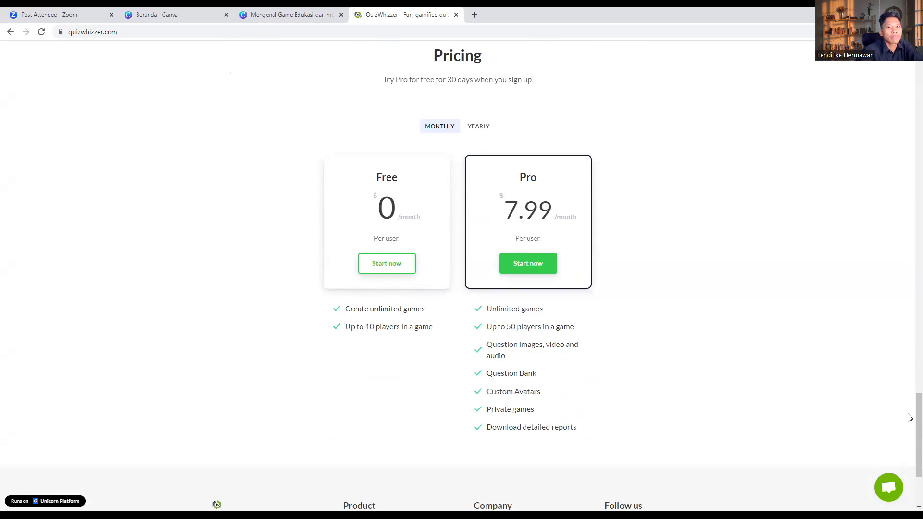
scroll(909, 370, "up", 10)
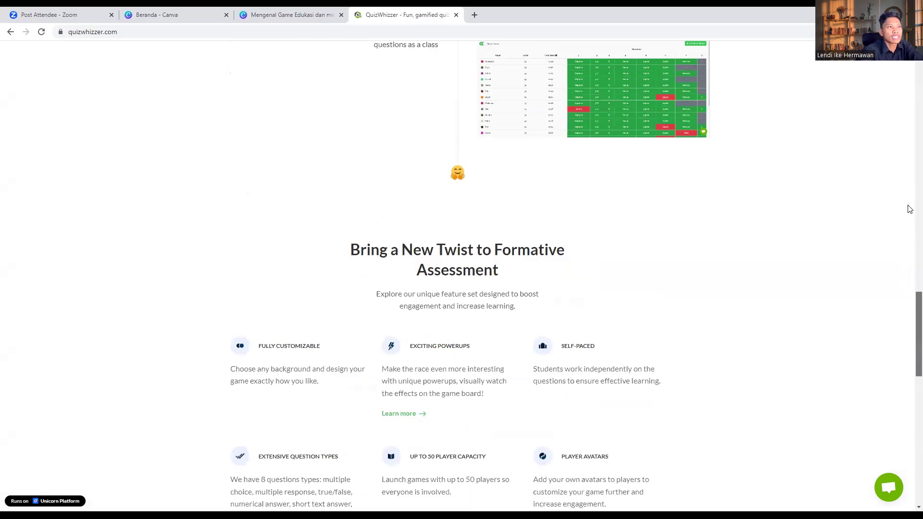
scroll(909, 209, "up", 2)
scroll(909, 145, "up", 20)
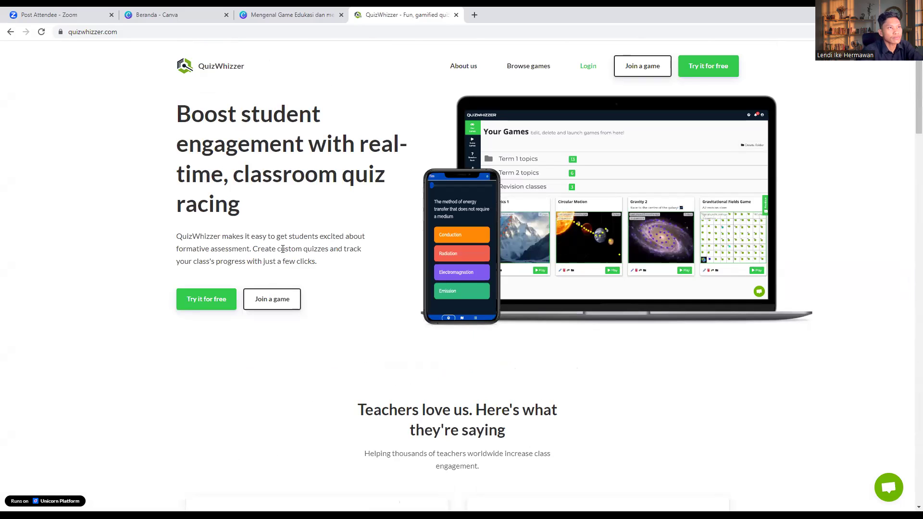
Enter the existing QuizWhizzer account through the free trial link, sign out of it, and return to the homepage
left_click(217, 298)
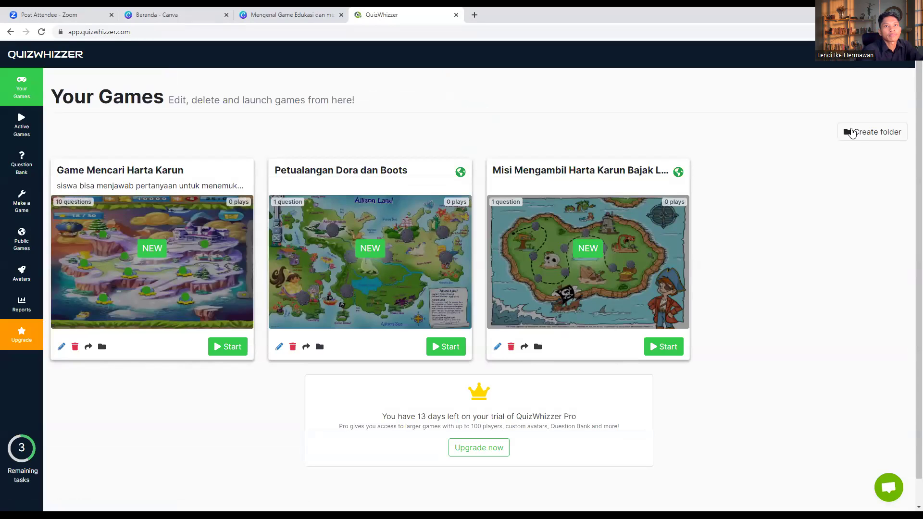
left_click(892, 66)
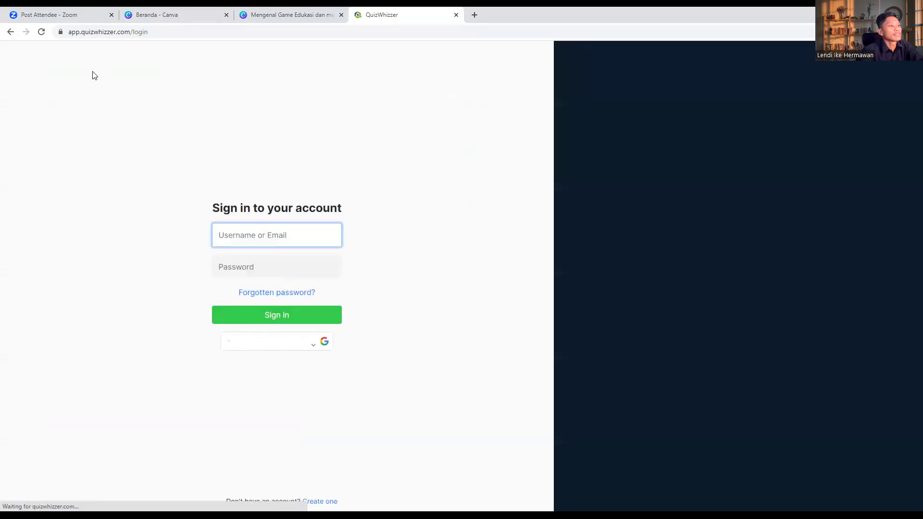
left_click(11, 32)
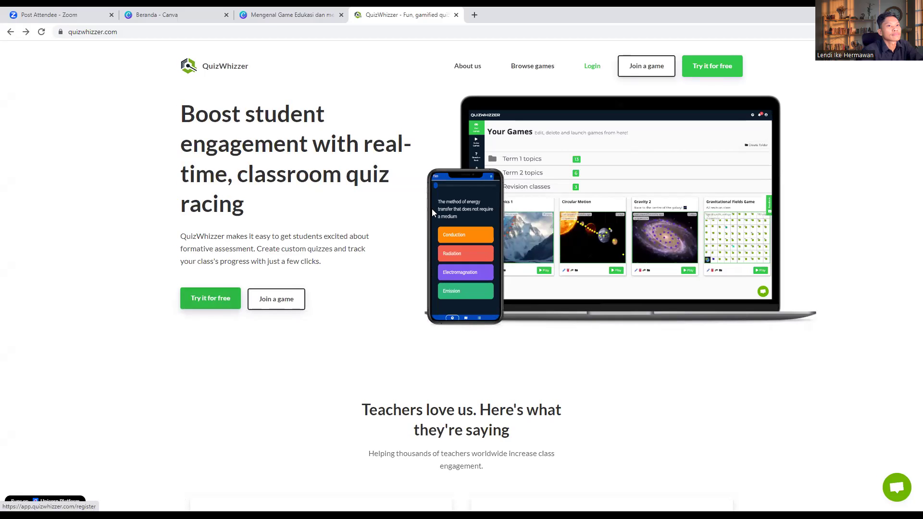
Start a free trial registration from the homepage and choose the teacher option for creating or hosting a game
left_click(214, 299)
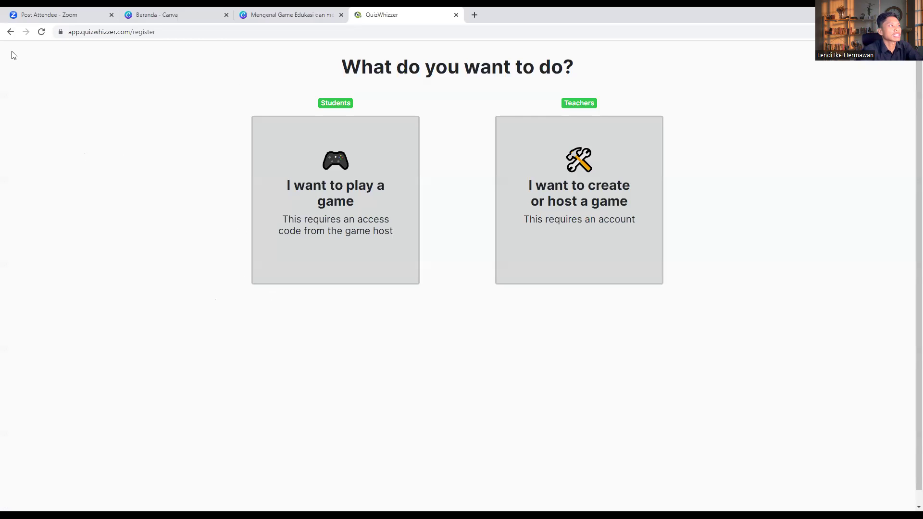
left_click(10, 32)
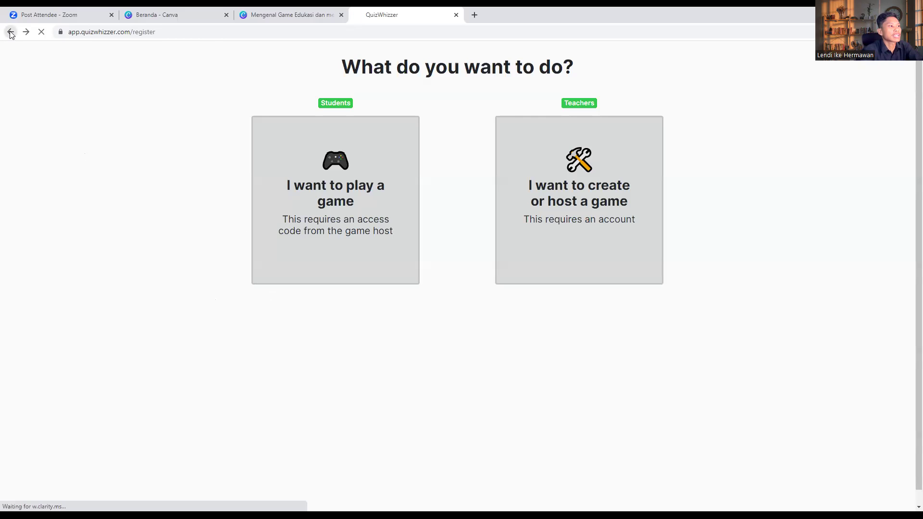
left_click(206, 299)
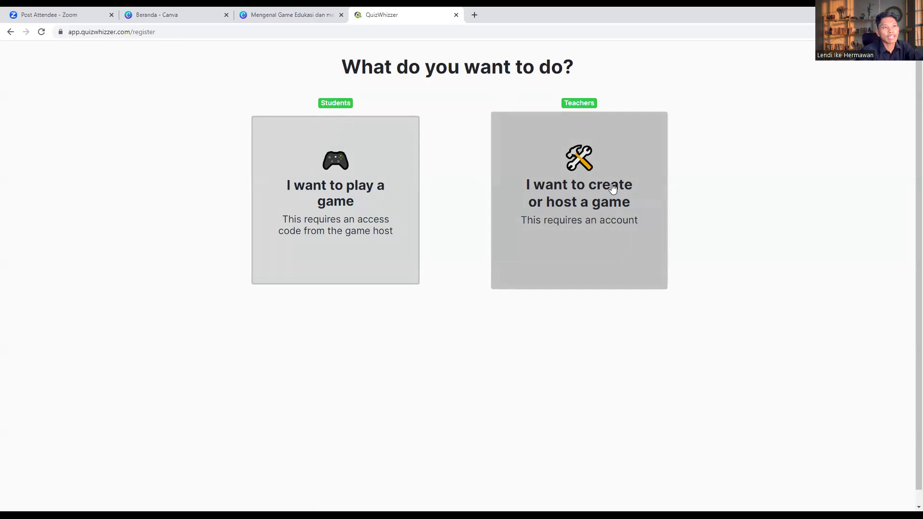
left_click(576, 186)
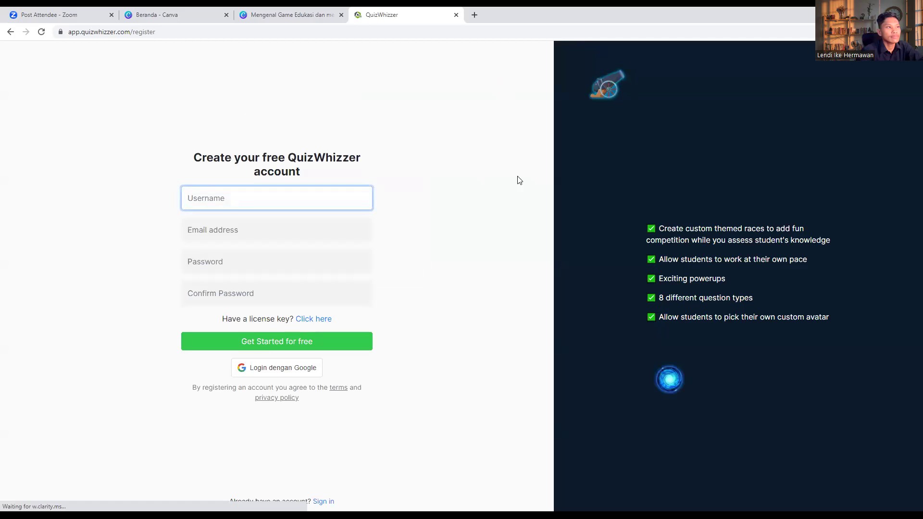
Go through the username, email address, password and confirm password fields of the account registration form
left_click(215, 198)
left_click(206, 229)
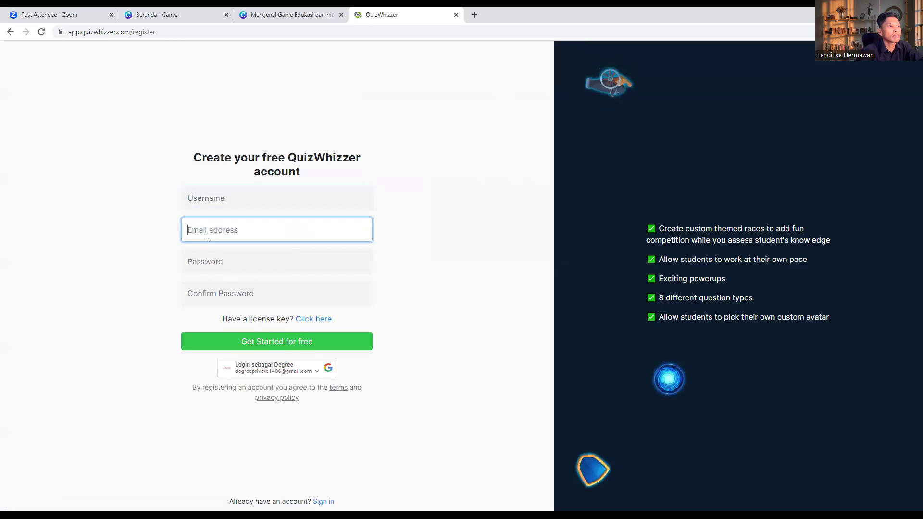
left_click(214, 260)
left_click(207, 291)
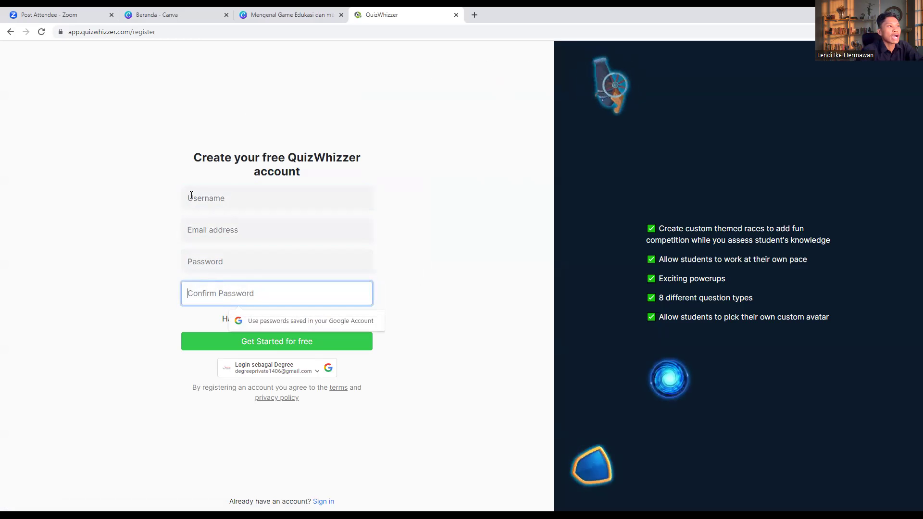
left_click(118, 245)
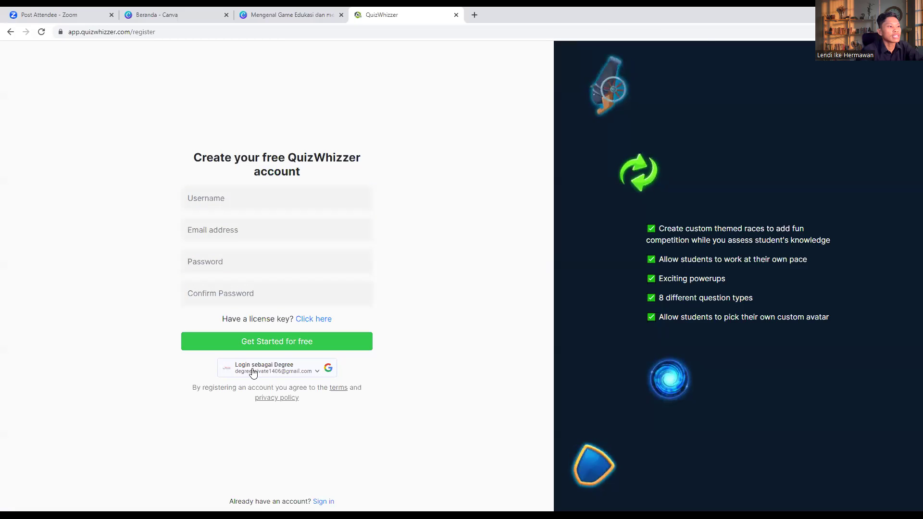
Register with a Google account and save the profile with Teacher as the account type
left_click(343, 361)
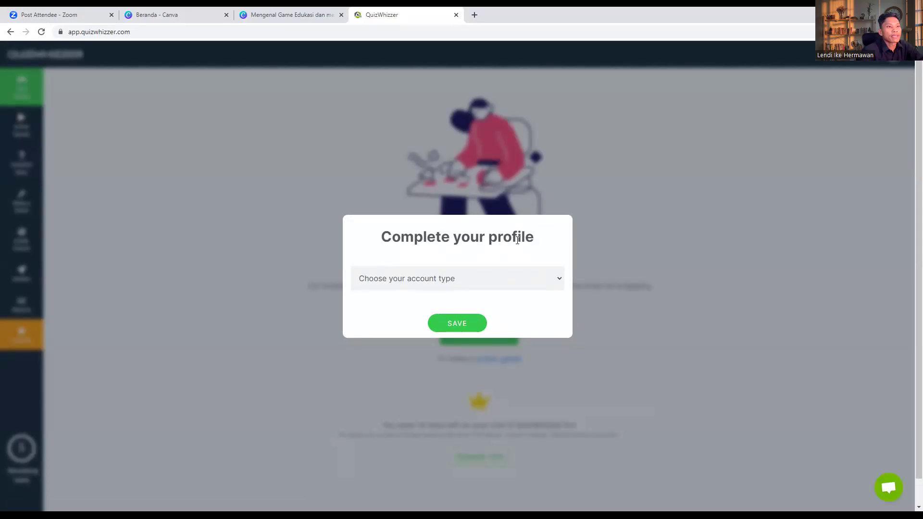
left_click(553, 282)
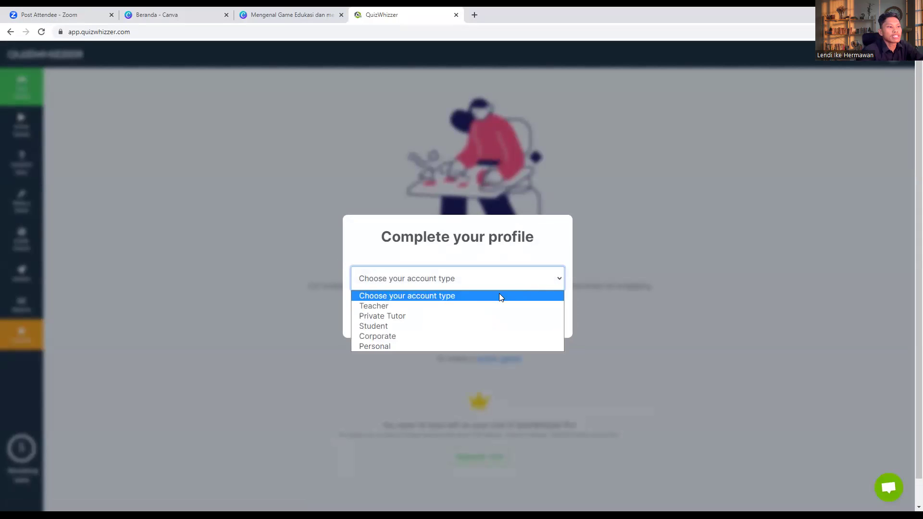
left_click(382, 306)
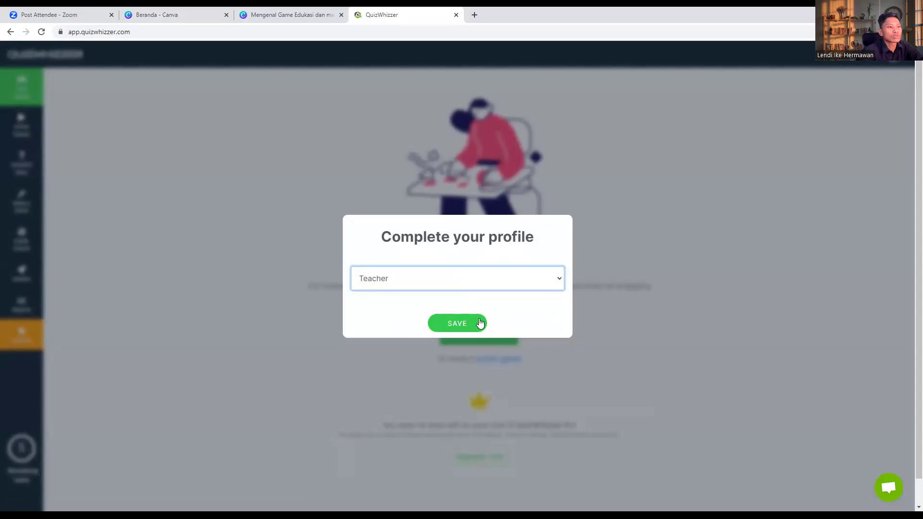
left_click(459, 324)
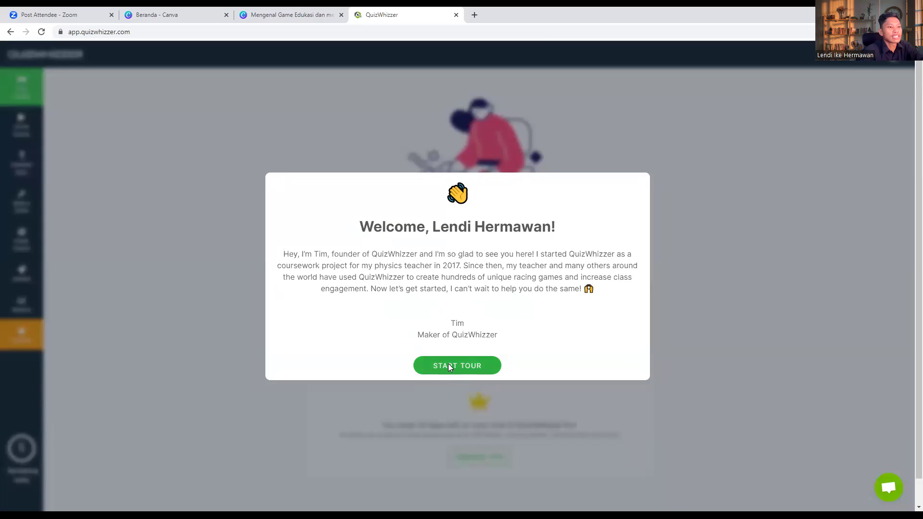
Start the welcome tour and close its hint about making a first game
left_click(462, 381)
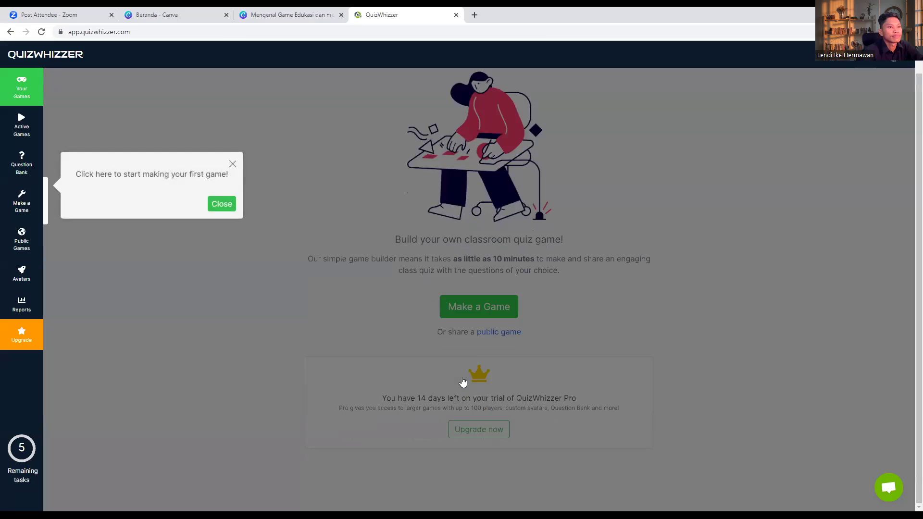
left_click(226, 224)
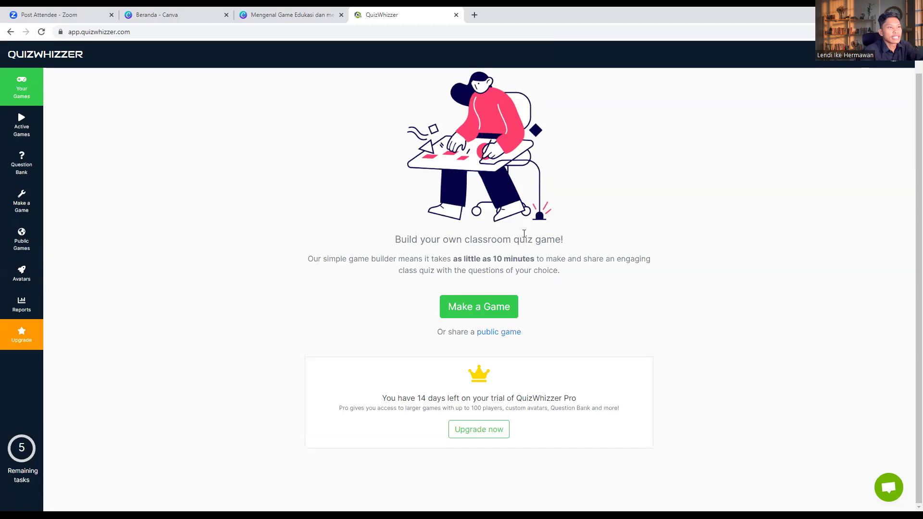
scroll(480, 286, "up", 1)
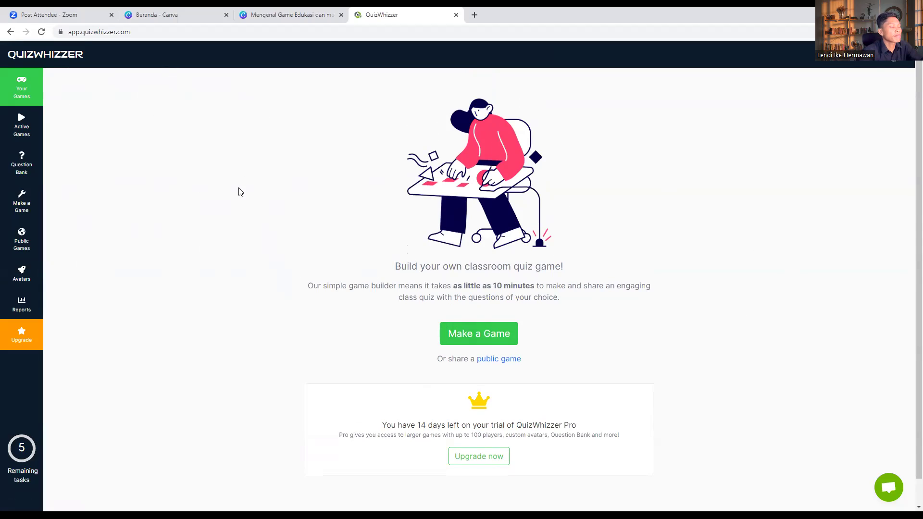
Look at the Active Games and Question Bank sections, and return to Active Games
left_click(17, 137)
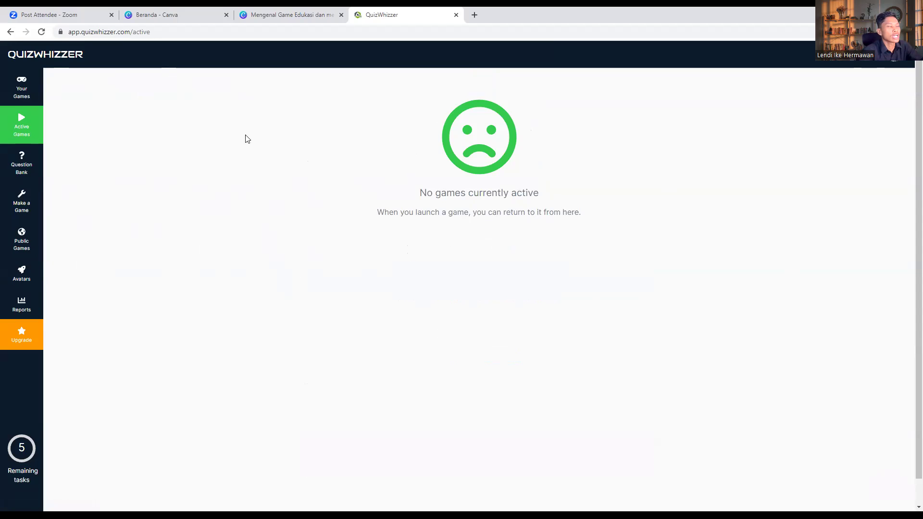
left_click(36, 167)
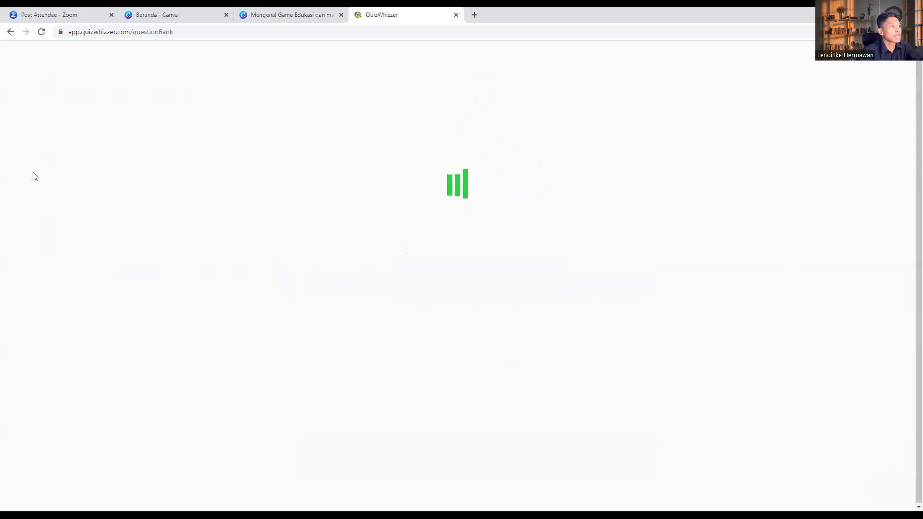
left_click(10, 32)
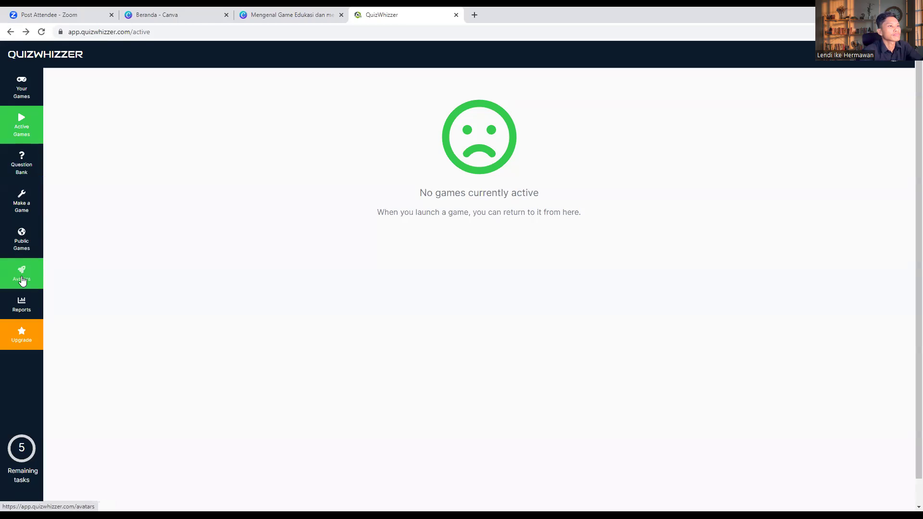
Look through the custom avatars page and the game history reports
left_click(22, 280)
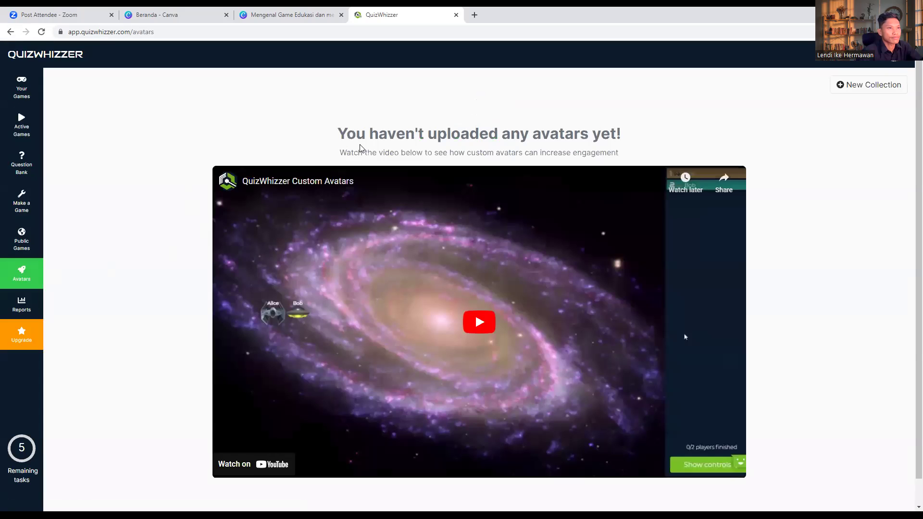
scroll(361, 150, "down", 1)
scroll(358, 143, "up", 1)
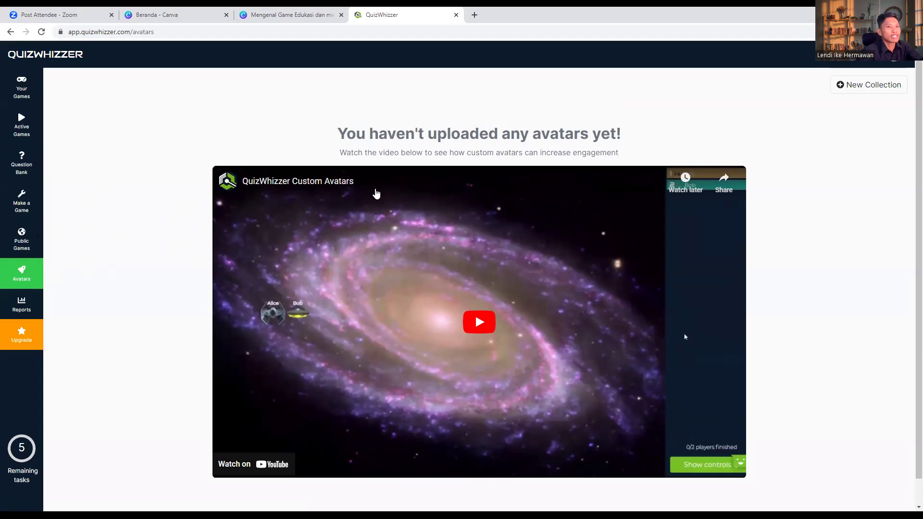
scroll(298, 173, "down", 1)
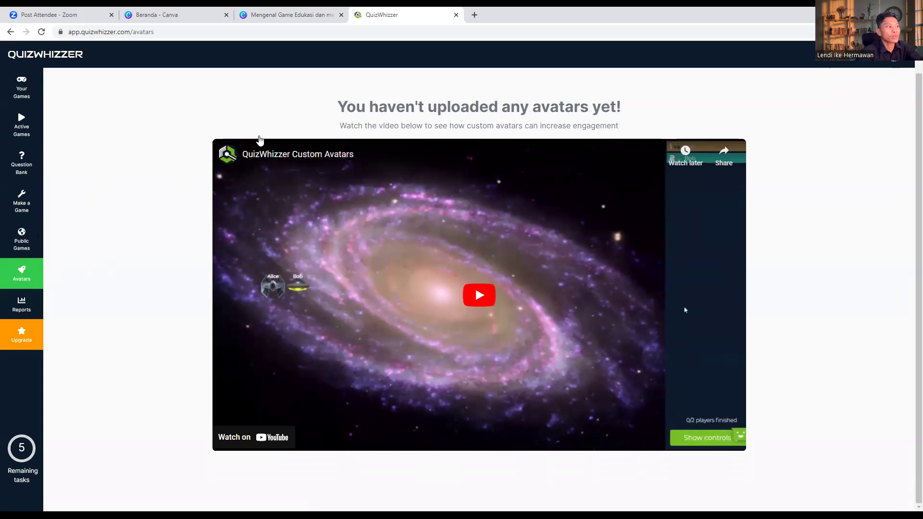
left_click(34, 308)
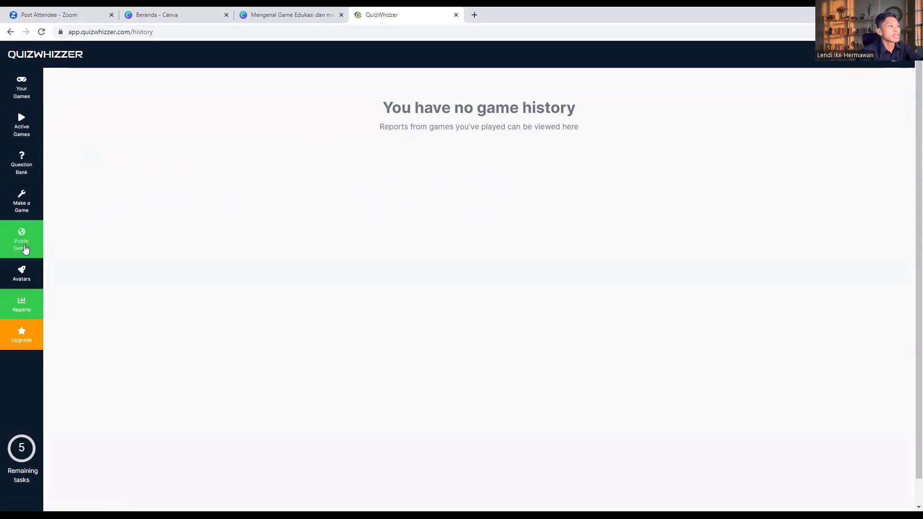
Open the public games and filter them by the Indonesian language and the Mathematics category
left_click(29, 243)
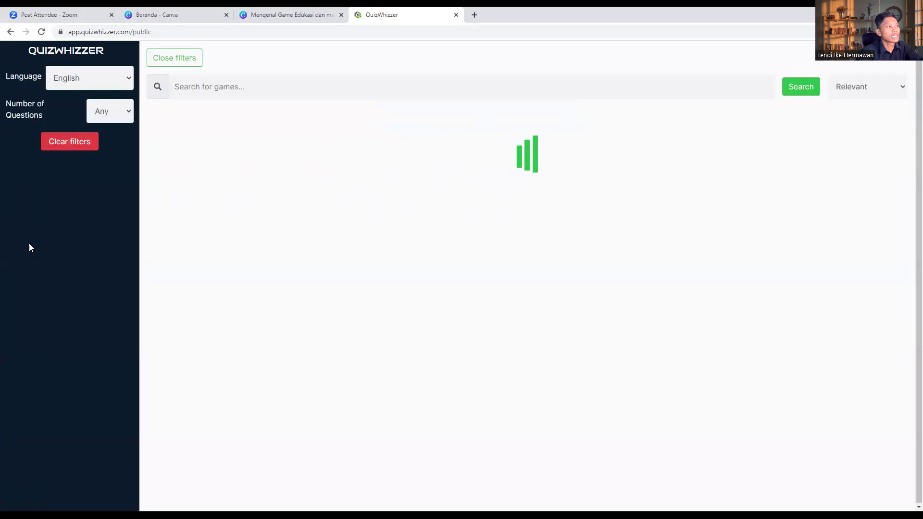
left_click(128, 82)
left_click(96, 123)
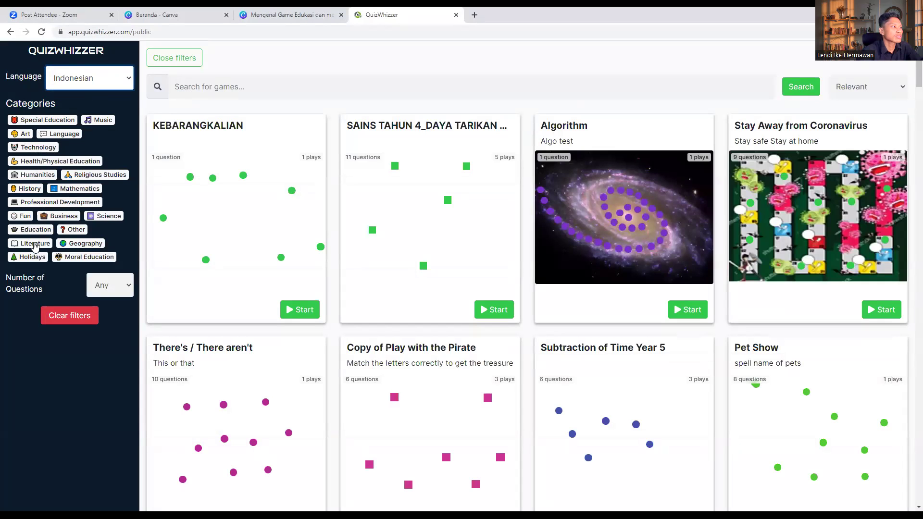
left_click(34, 257)
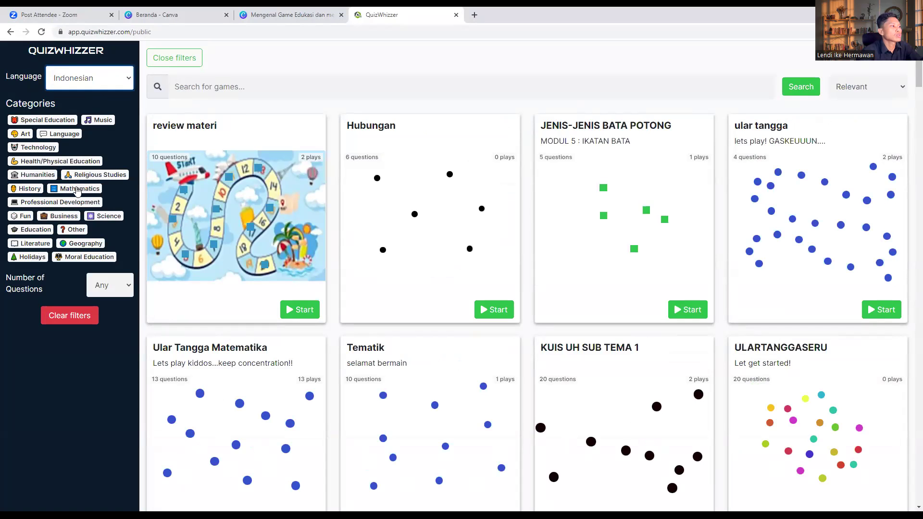
scroll(507, 225, "down", 10)
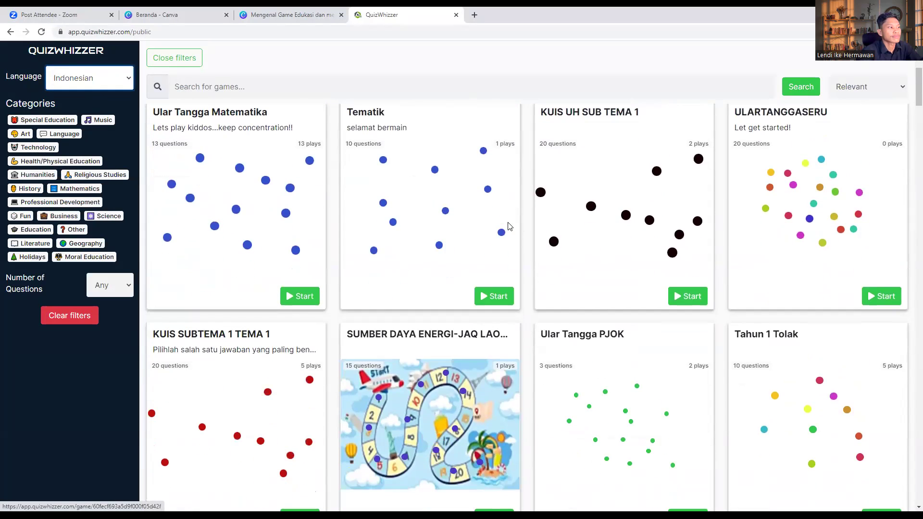
scroll(528, 231, "up", 8)
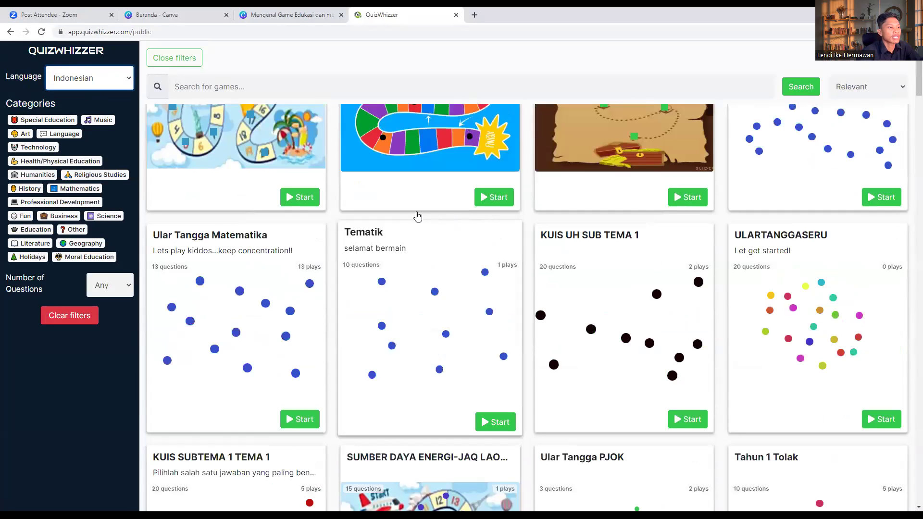
scroll(392, 212, "up", 3)
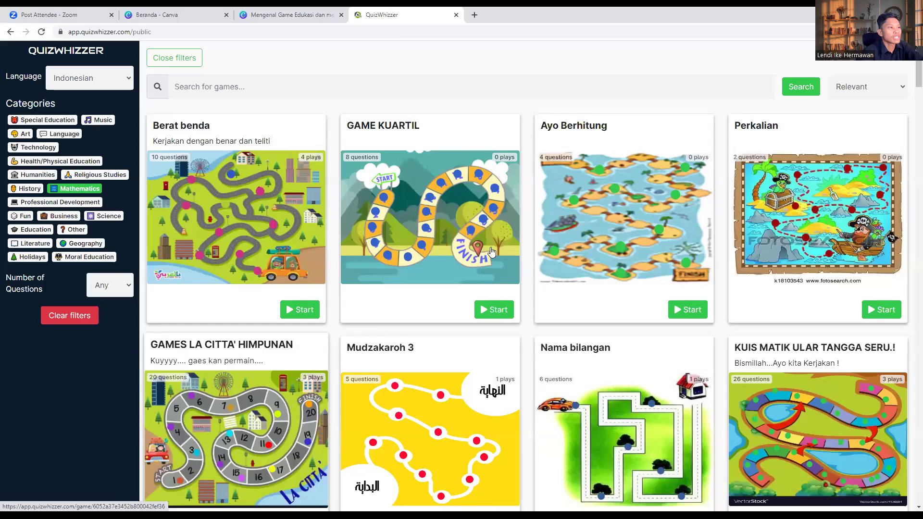
Browse the public mathematics games, open GAMES LA CITTA' HIMPUNAN and review its list of questions
scroll(344, 288, "down", 2)
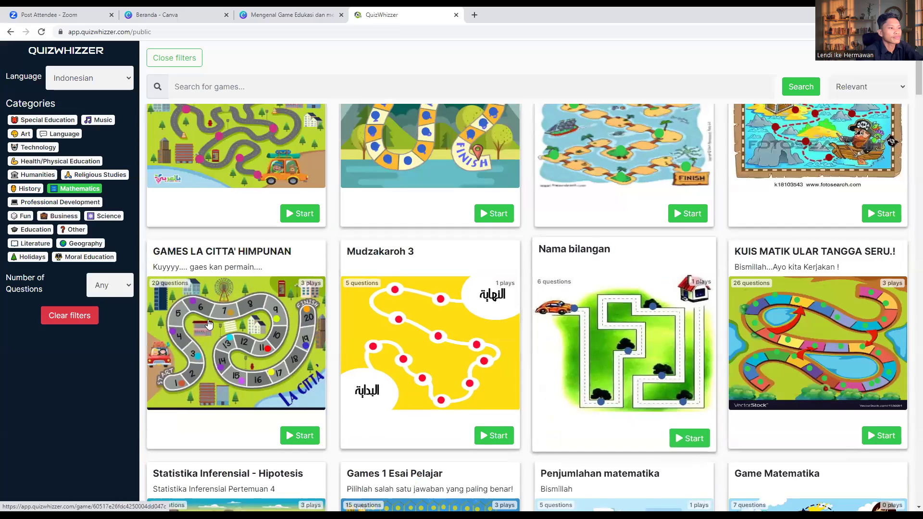
scroll(209, 325, "down", 3)
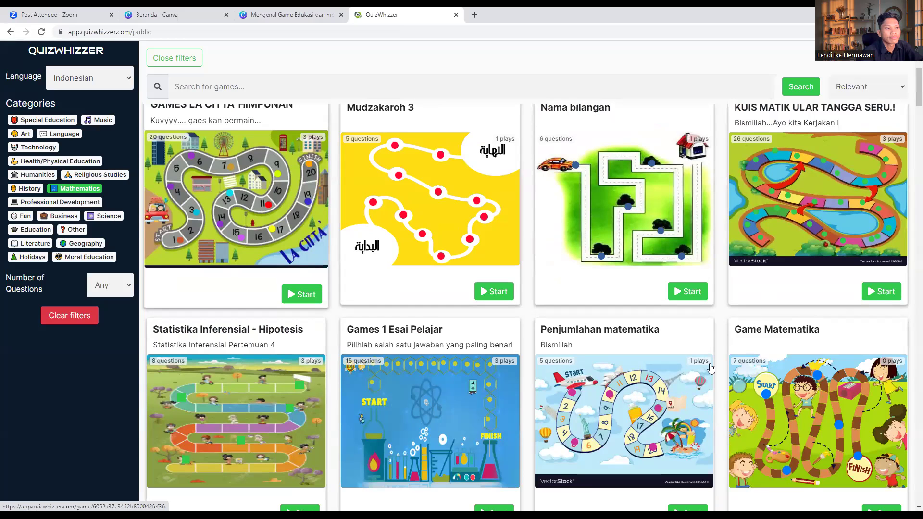
scroll(341, 370, "down", 9)
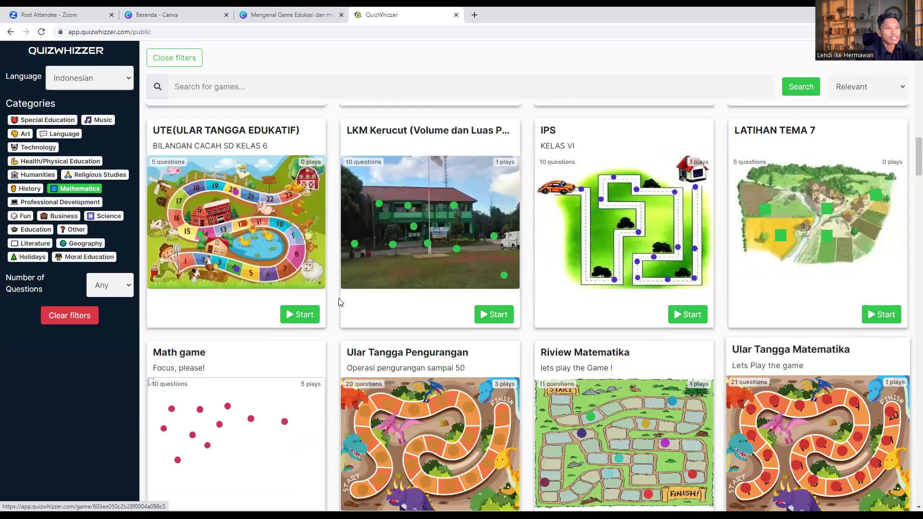
scroll(335, 301, "down", 4)
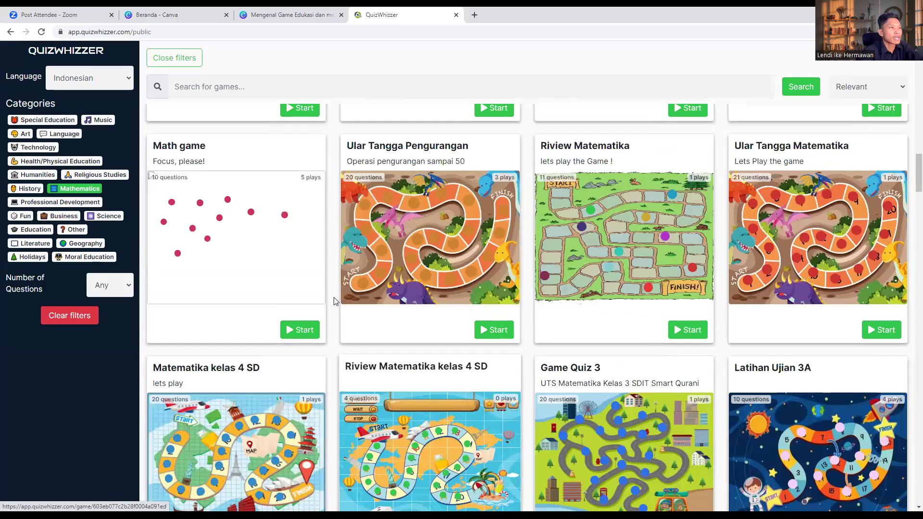
scroll(334, 302, "up", 10)
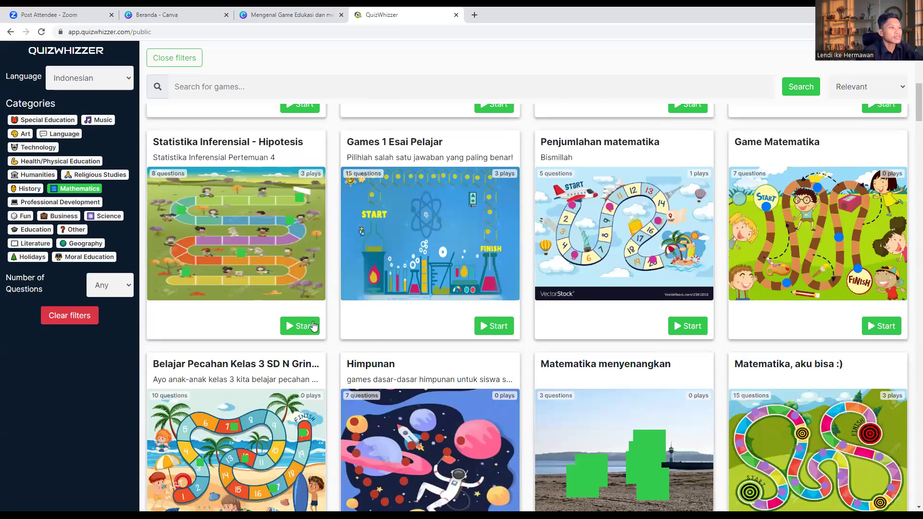
scroll(298, 327, "up", 7)
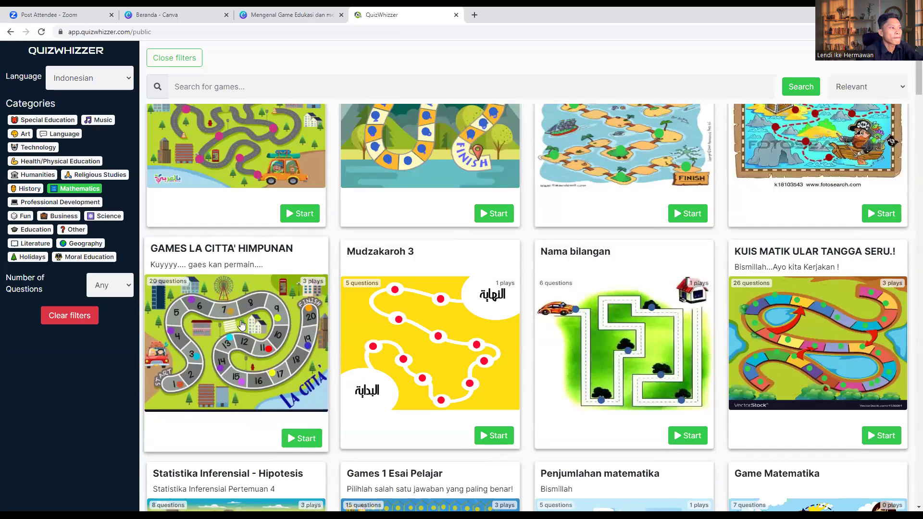
scroll(255, 264, "down", 1)
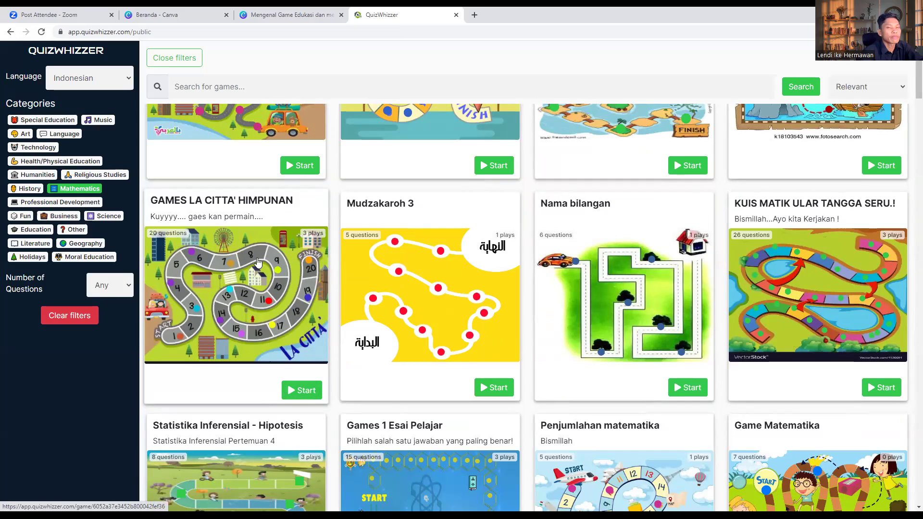
left_click(227, 265)
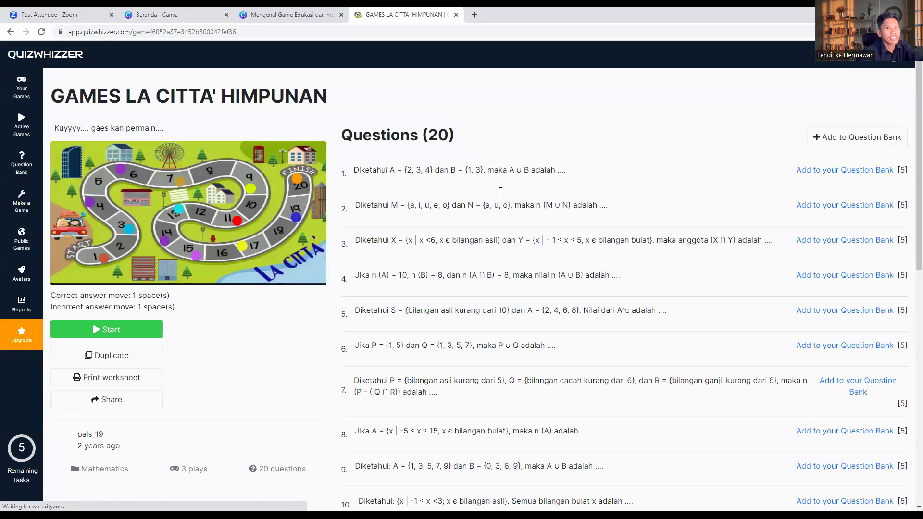
scroll(481, 228, "down", 10)
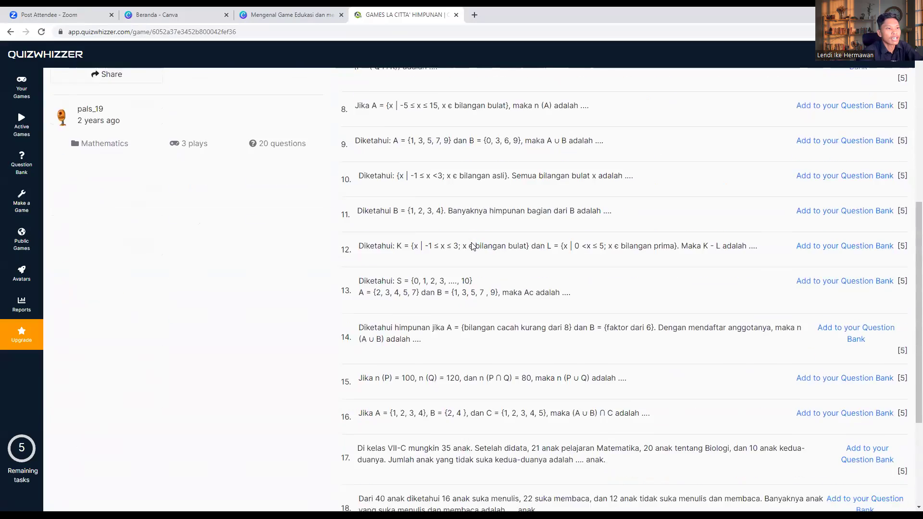
scroll(468, 336, "up", 10)
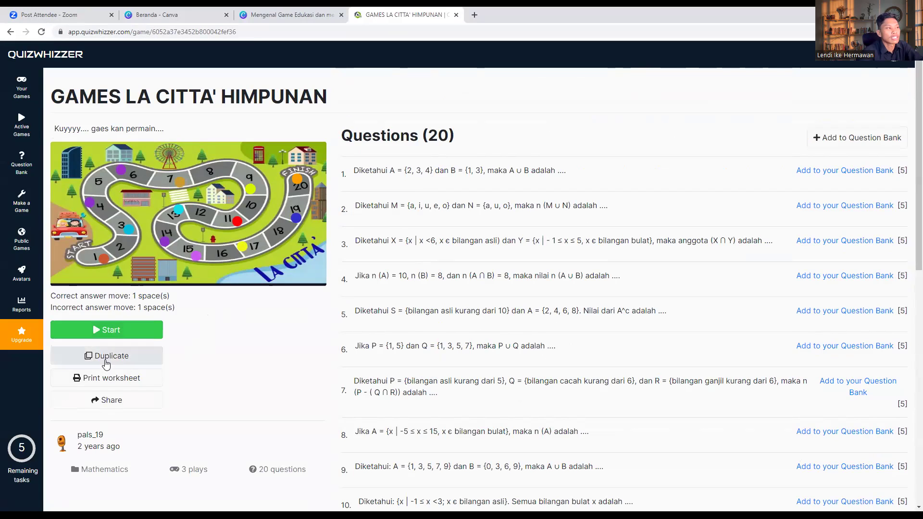
Duplicate the entire GAMES LA CITTA' HIMPUNAN game, with board and questions, into the account
left_click(107, 358)
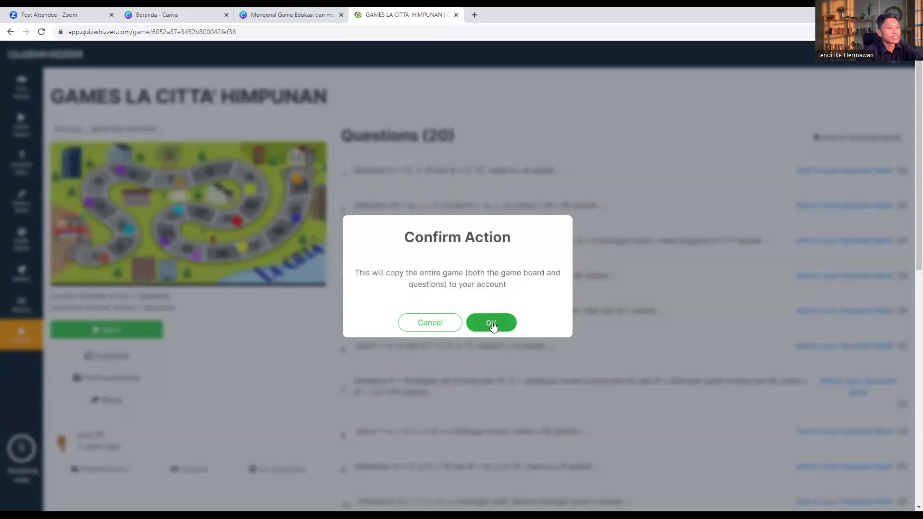
left_click(410, 325)
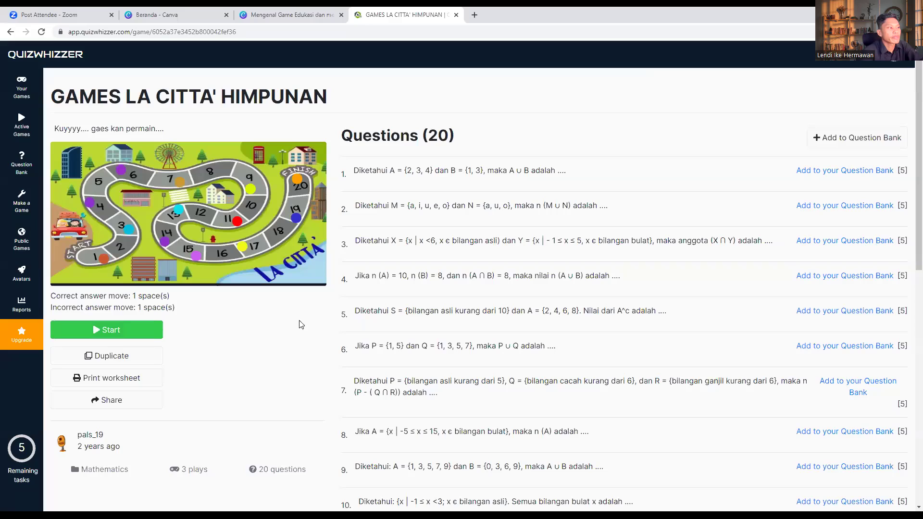
left_click(115, 357)
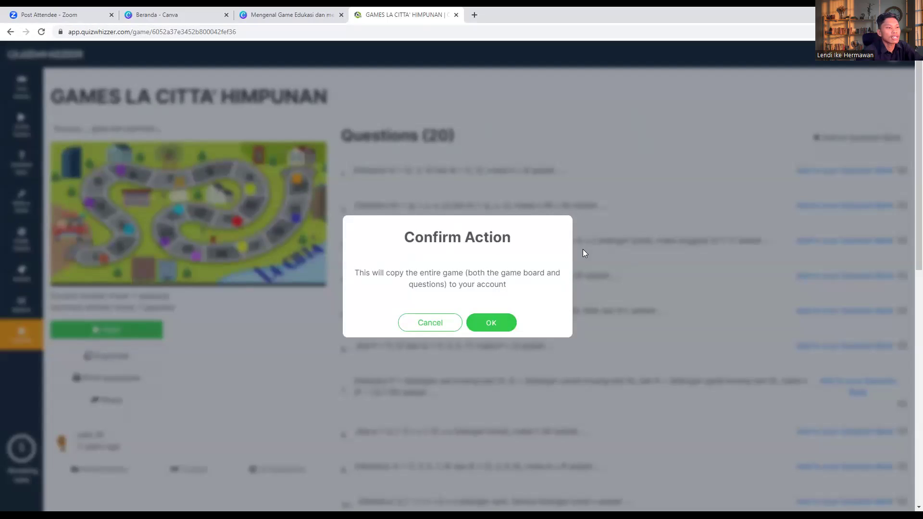
left_click(491, 323)
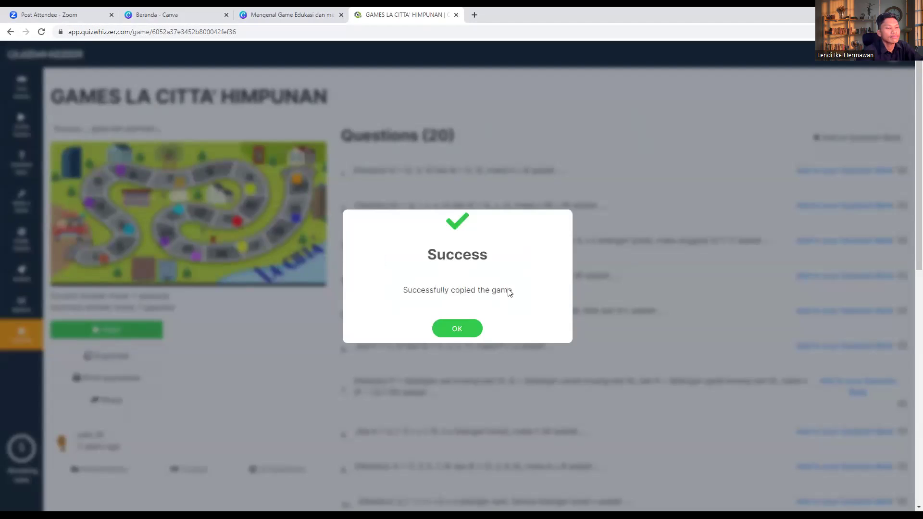
left_click(455, 328)
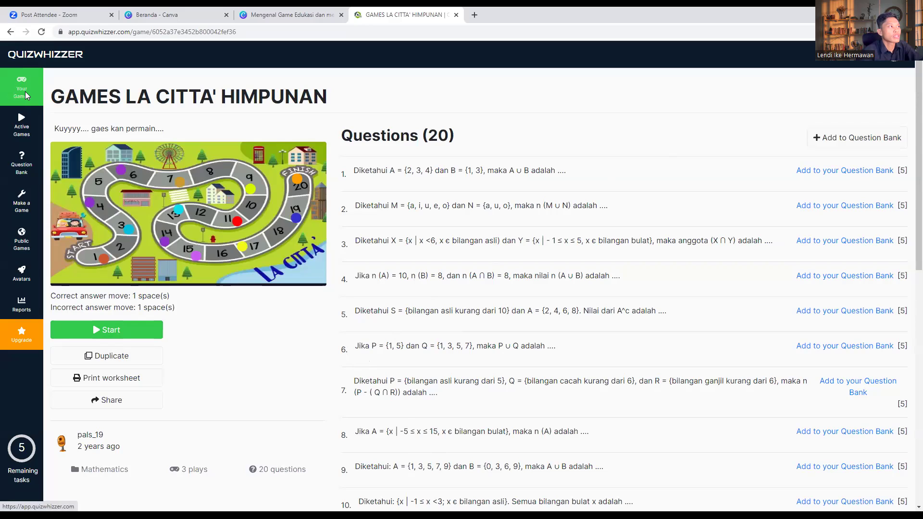
Open the copied game for editing, go through the editor's tour hints up to Quality Score and close the tour
left_click(25, 93)
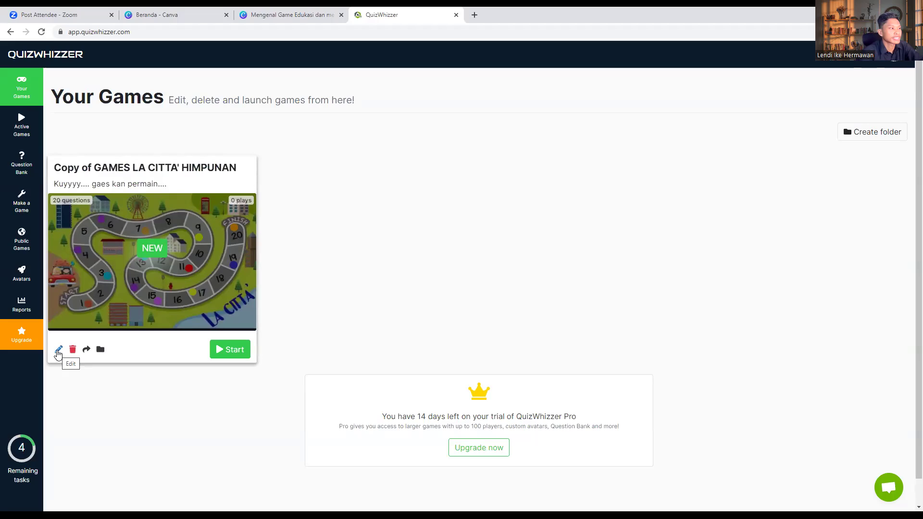
left_click(58, 350)
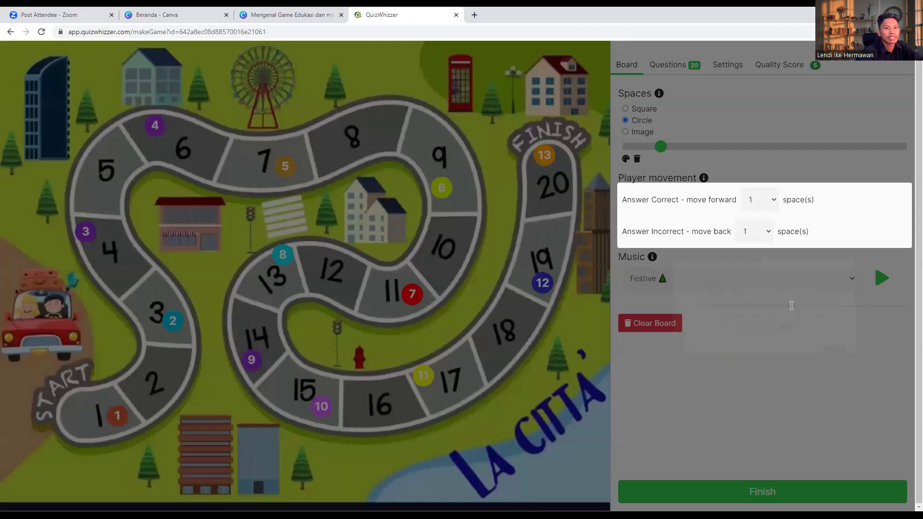
left_click(791, 306)
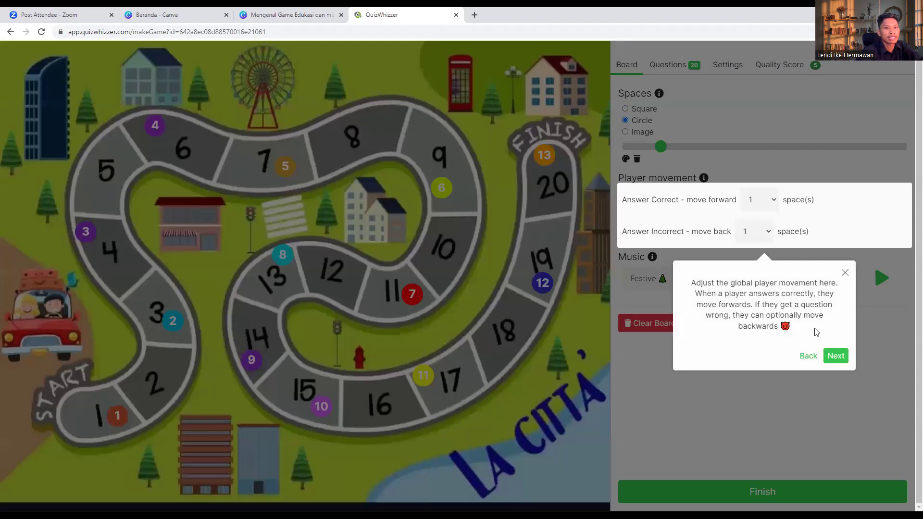
left_click(835, 356)
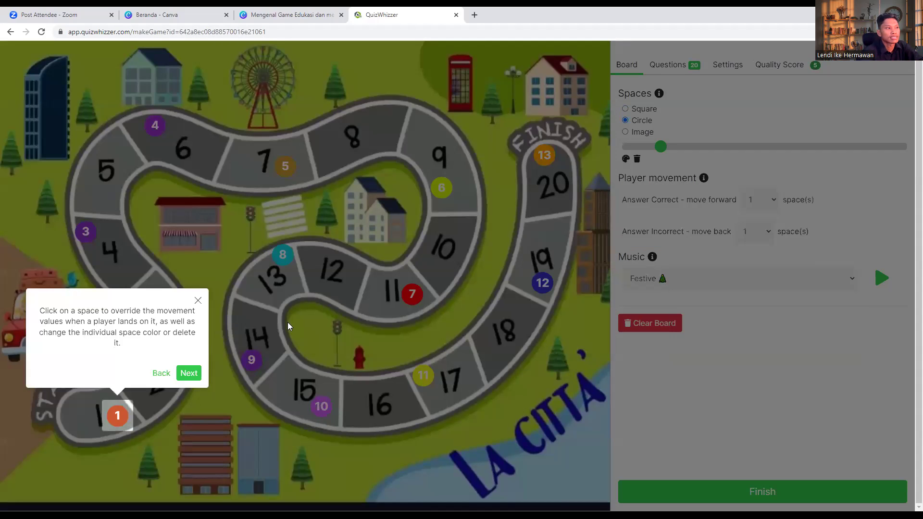
left_click(192, 375)
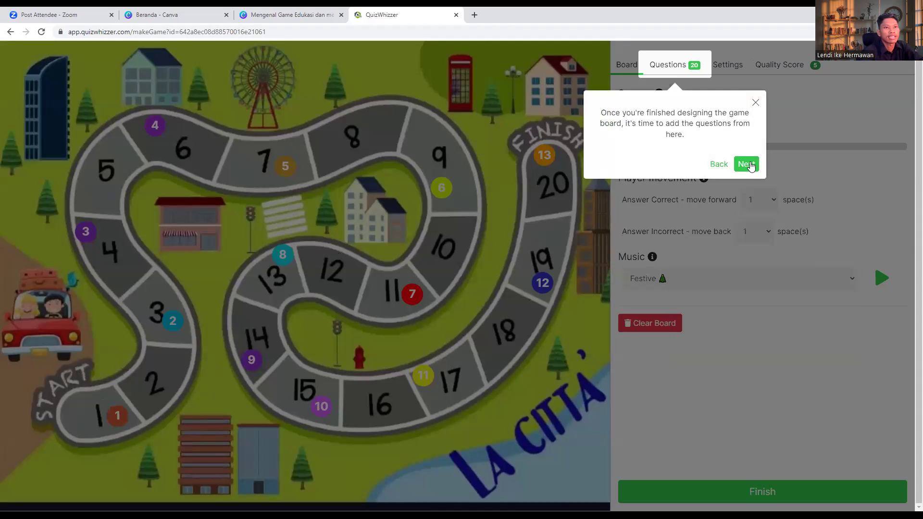
left_click(746, 164)
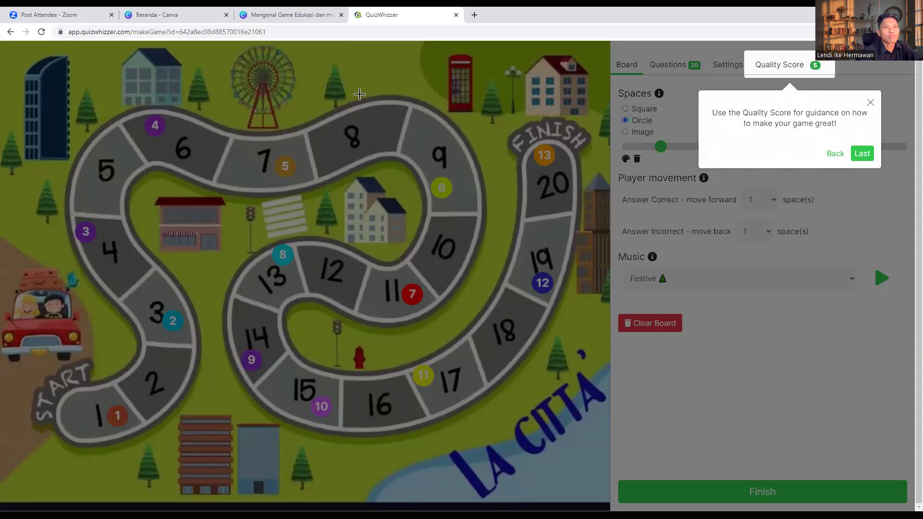
key("Escape")
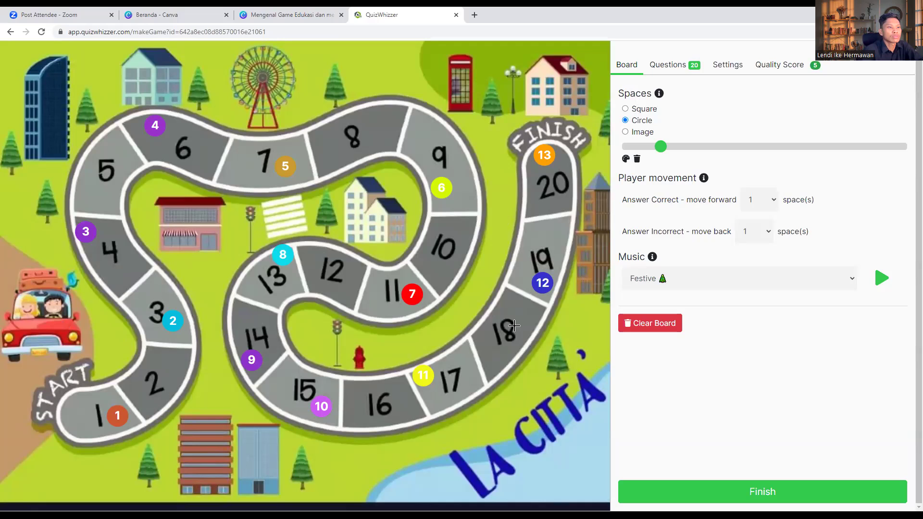
Move spaces 12 and 13 onto the board's tiles 18 and 19
left_click(545, 254)
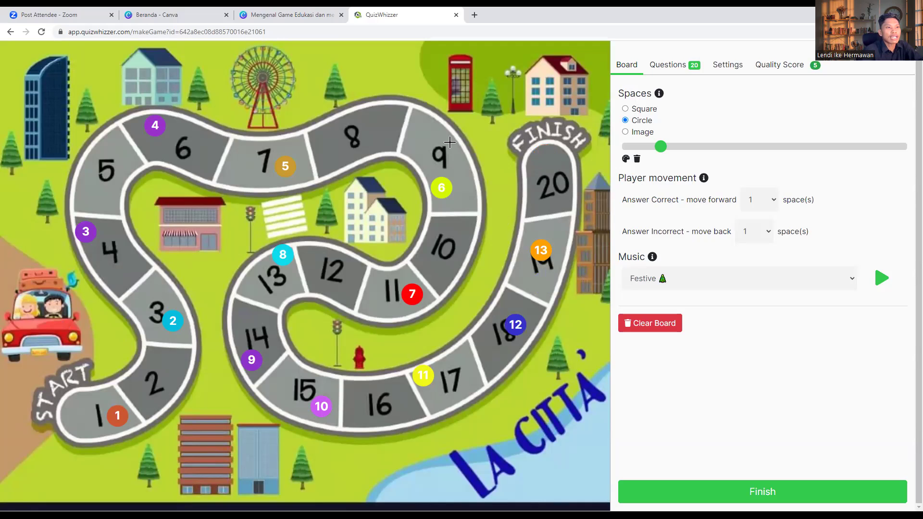
Try adding space 14 on tile 20, delete it through its options and glance at the questions
left_click(548, 175)
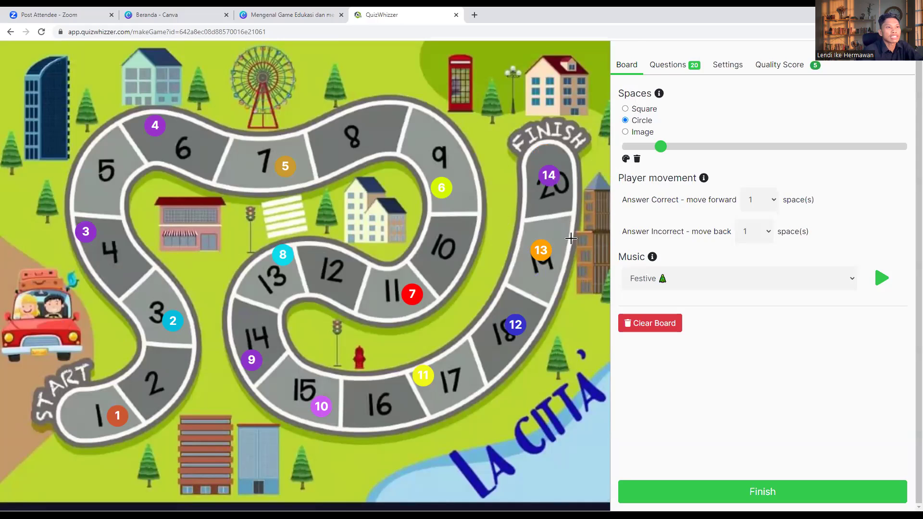
left_click(548, 174)
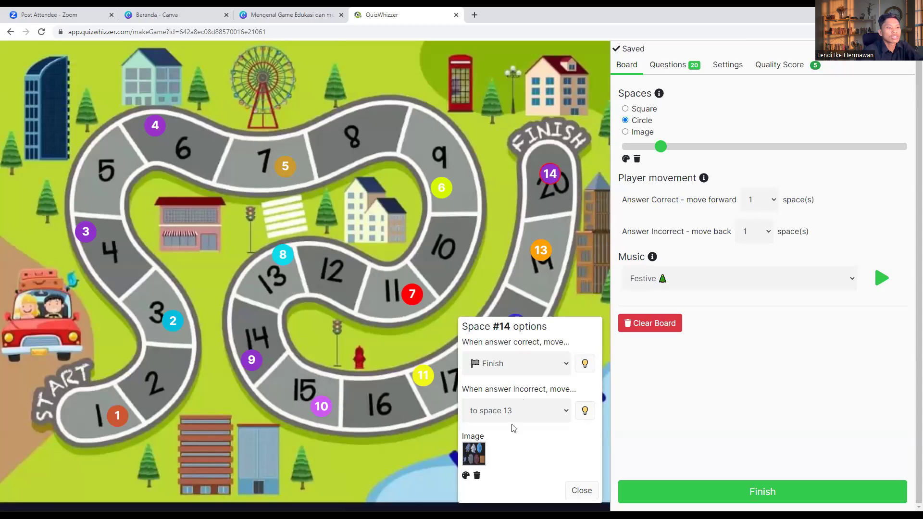
left_click(477, 476)
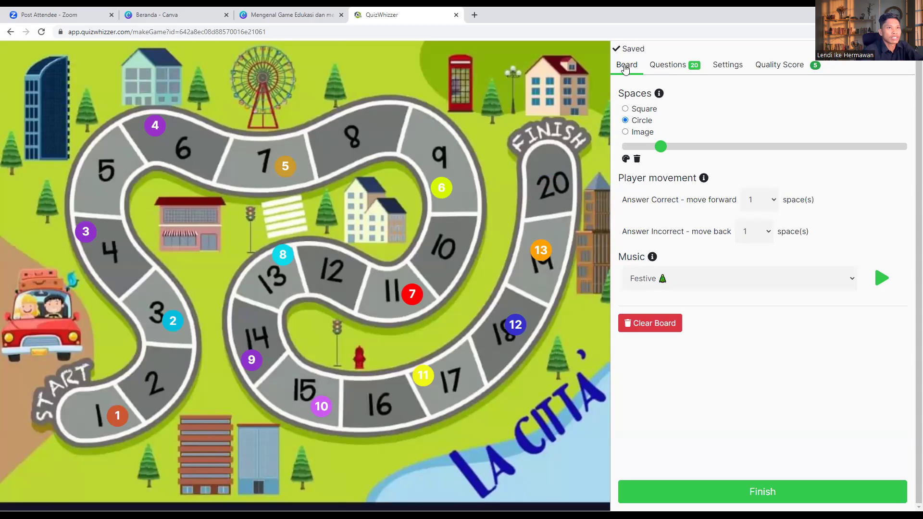
left_click(665, 70)
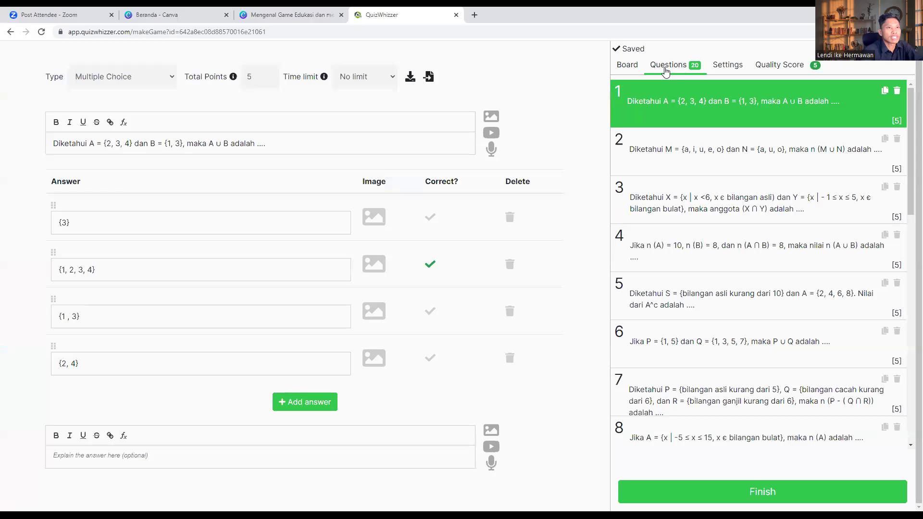
left_click(626, 68)
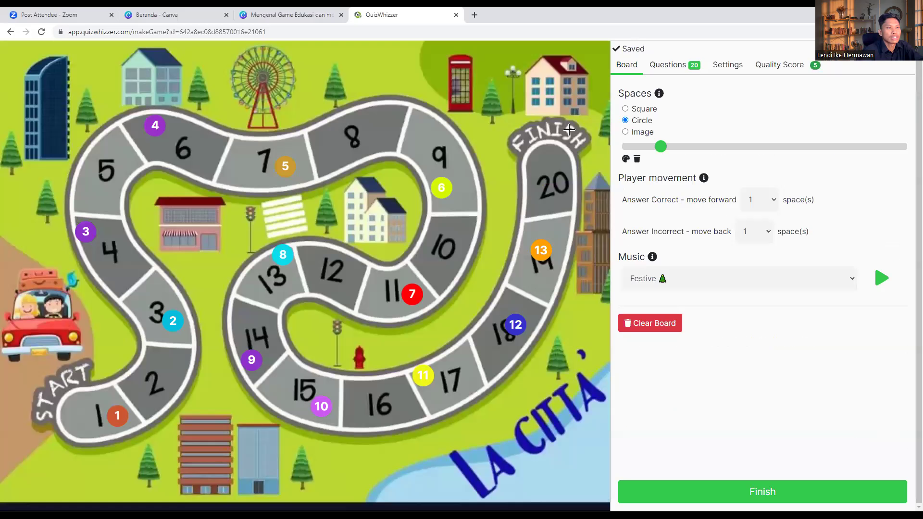
Add space 14 on tile 20 and shift spaces 5, 6, 7, 8 and 11 closer to the path's centre
left_click(548, 165)
left_click_drag(428, 389, 430, 399)
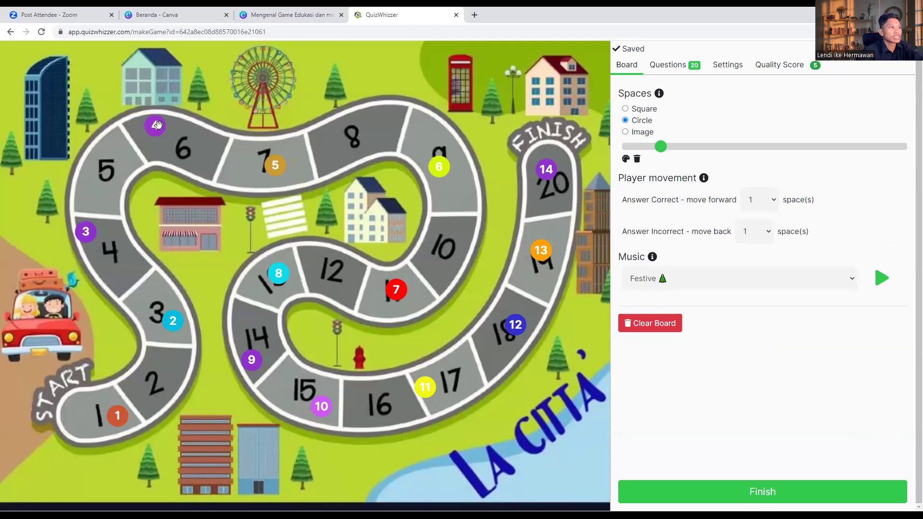
Reposition spaces 1, 2, 3 and 4 so they sit centred on the board's tiles 1, 3, 4 and 6
left_click_drag(160, 131, 180, 142)
left_click_drag(86, 232, 102, 242)
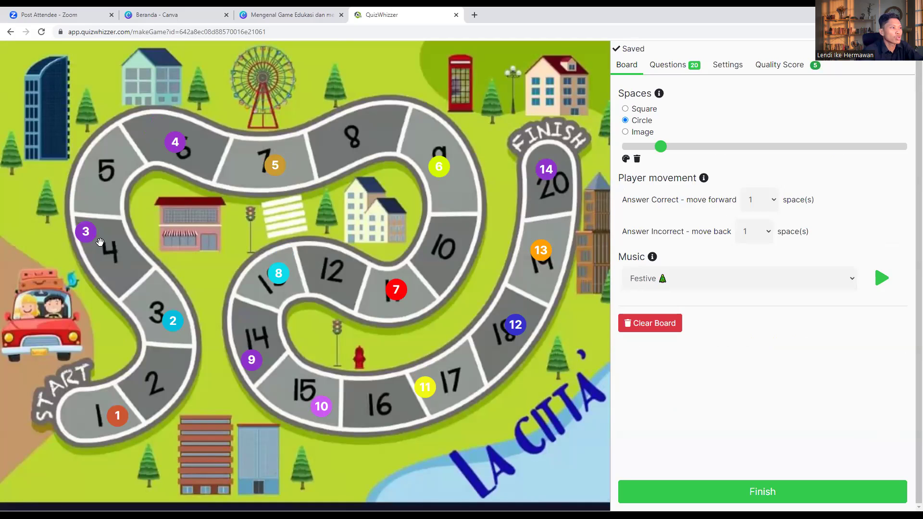
left_click_drag(165, 325, 153, 320)
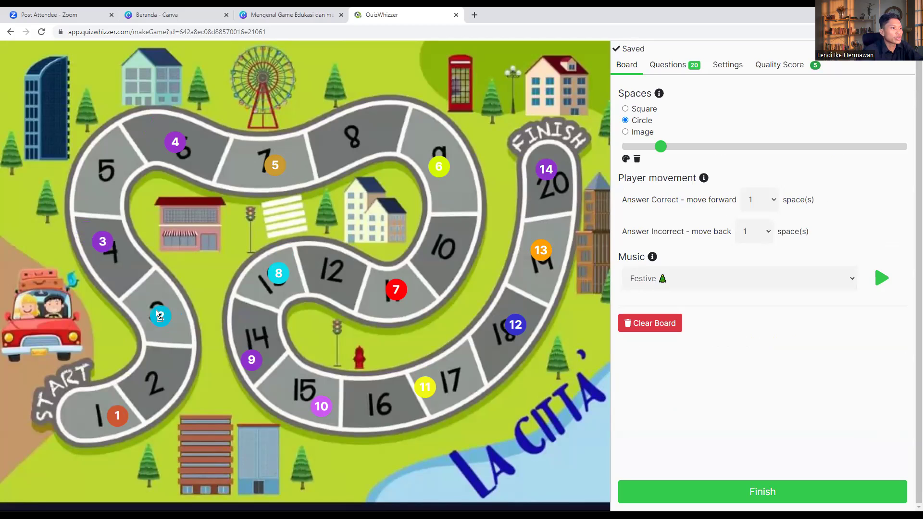
left_click_drag(156, 309, 153, 304)
left_click_drag(100, 244, 109, 252)
left_click_drag(176, 143, 181, 146)
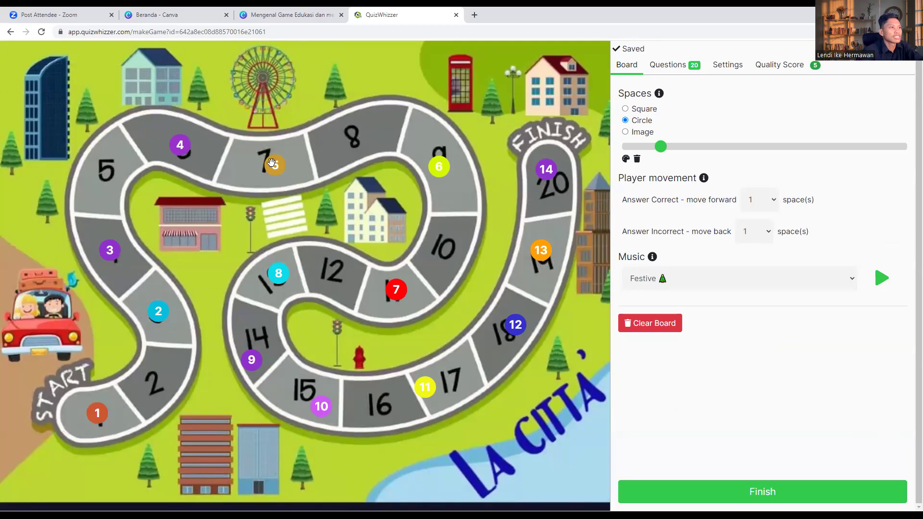
Fine-tune the positions of spaces 5, 6, 7 and 14 on tiles 7, 9, 11 and 20
left_click_drag(273, 162, 283, 163)
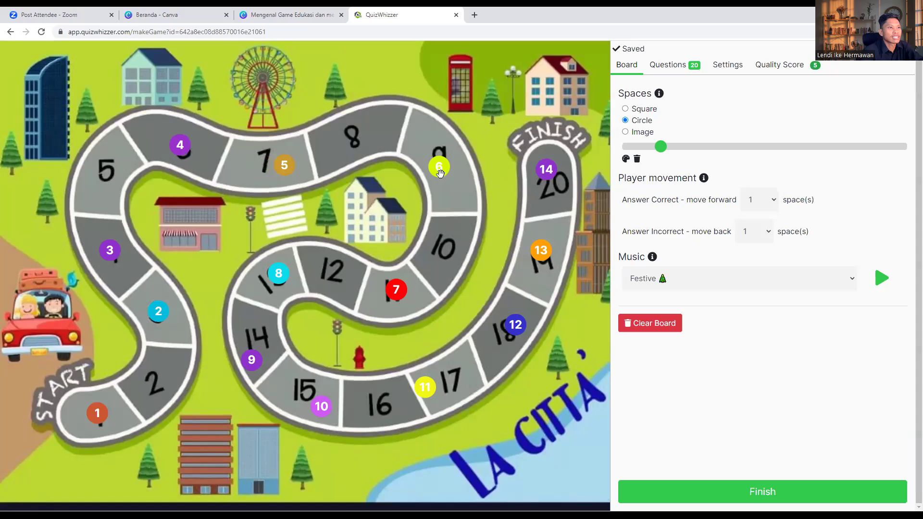
left_click_drag(440, 174, 447, 180)
left_click_drag(400, 291, 404, 288)
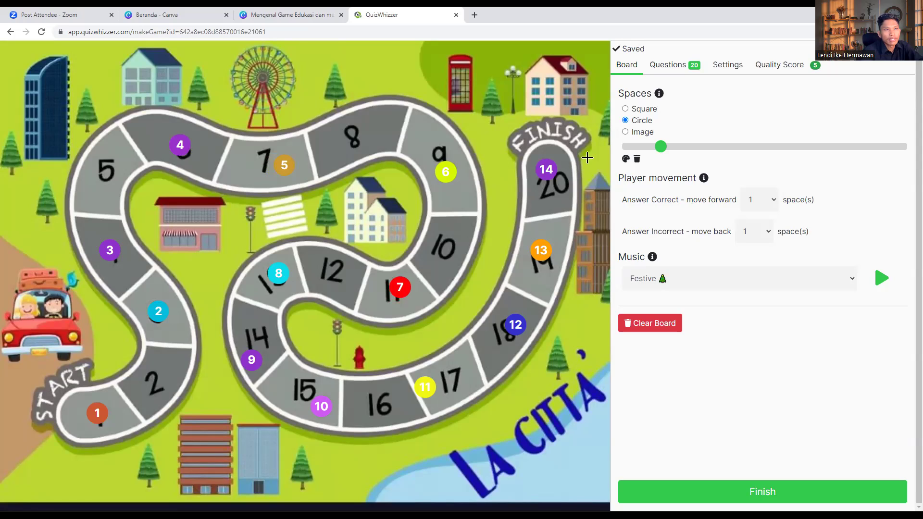
left_click_drag(549, 171, 548, 172)
Try square spaces, switch the spaces to images, compare the preset images and keep the grey stone
left_click(625, 109)
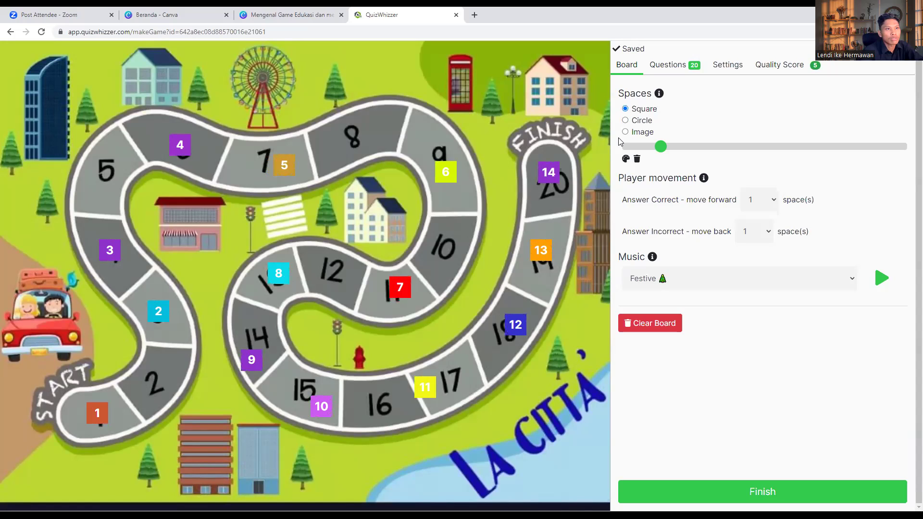
left_click(625, 132)
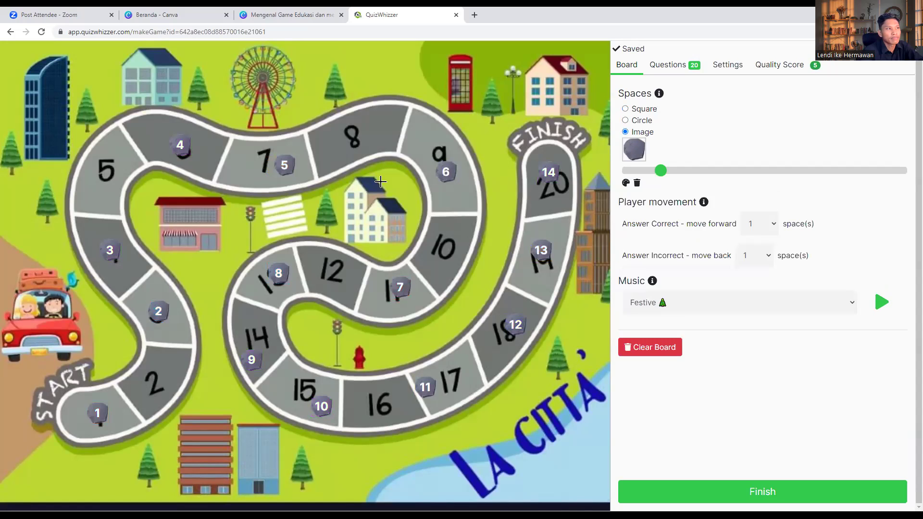
left_click(642, 157)
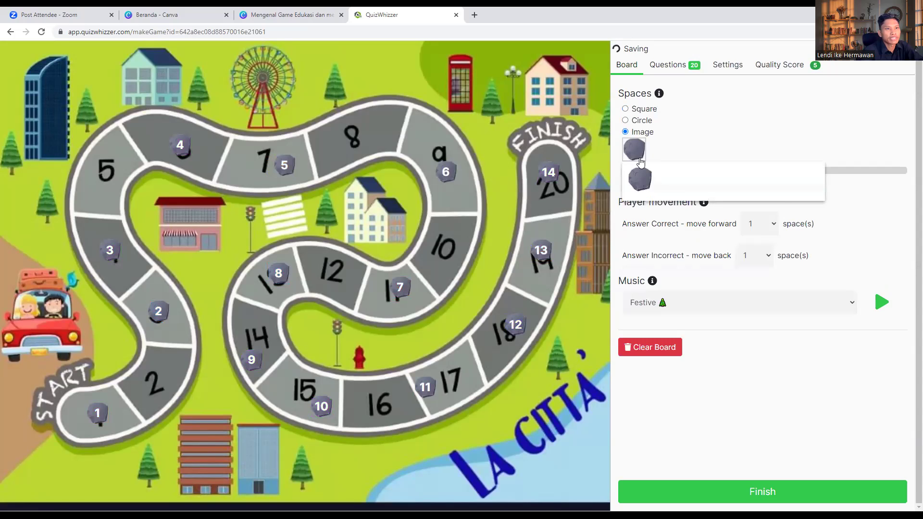
left_click(675, 180)
left_click(695, 180)
left_click(722, 184)
left_click(751, 180)
left_click(806, 180)
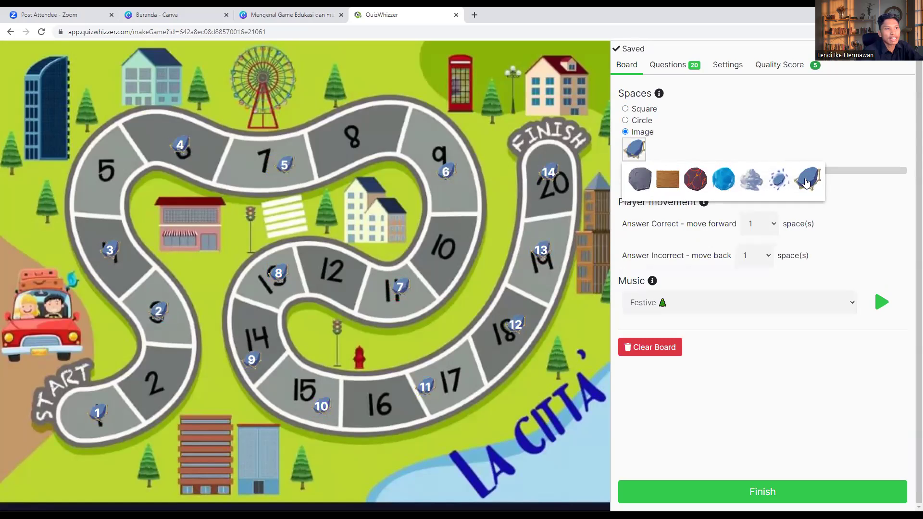
left_click(644, 182)
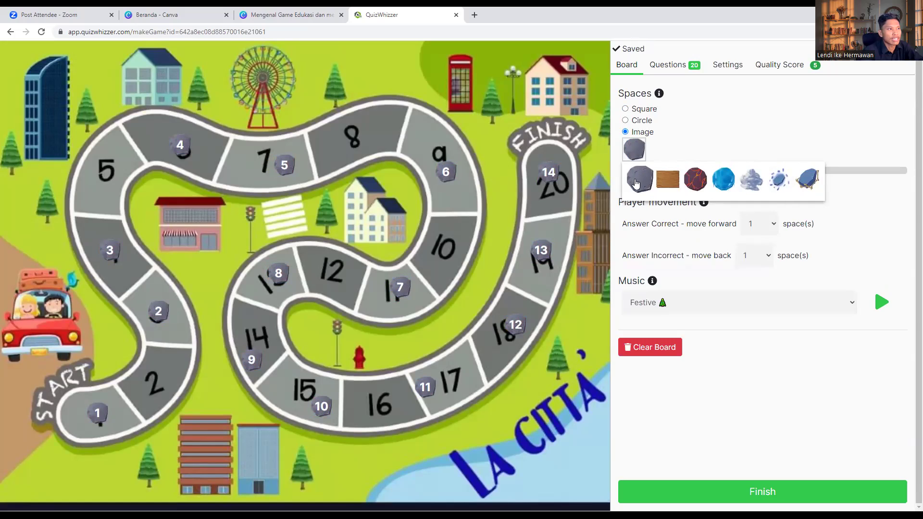
left_click(634, 150)
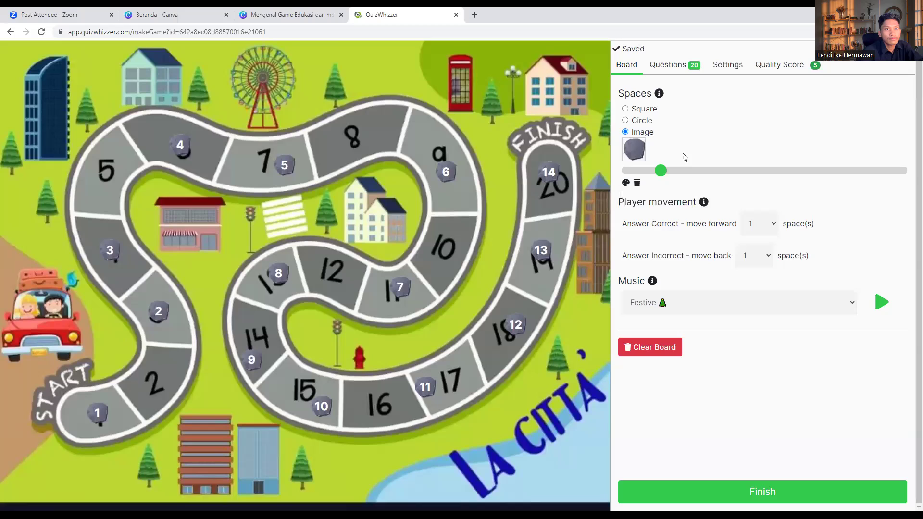
Preview the Festive and Default background music and leave Festive selected
left_click(883, 302)
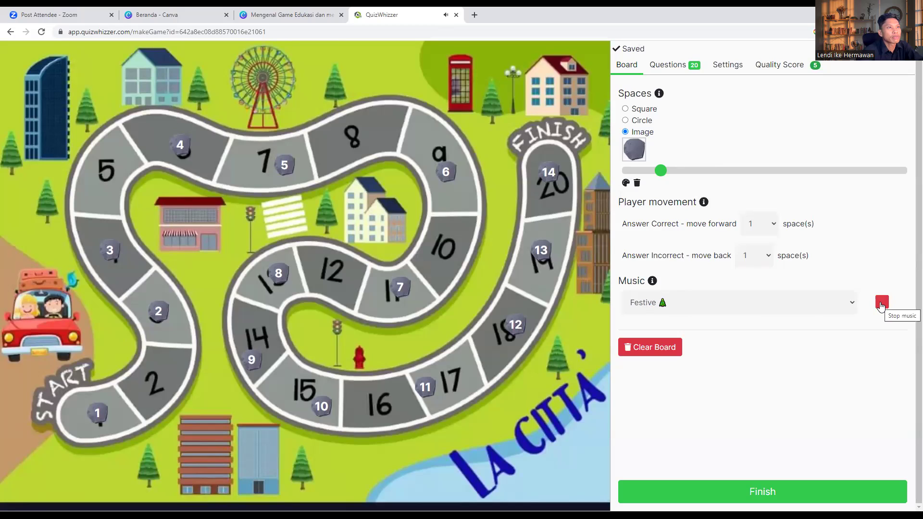
left_click(881, 304)
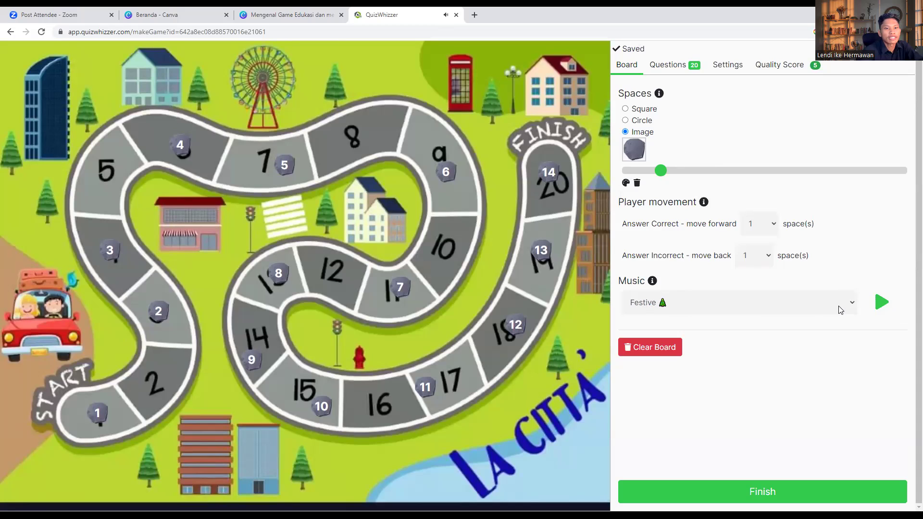
left_click(842, 304)
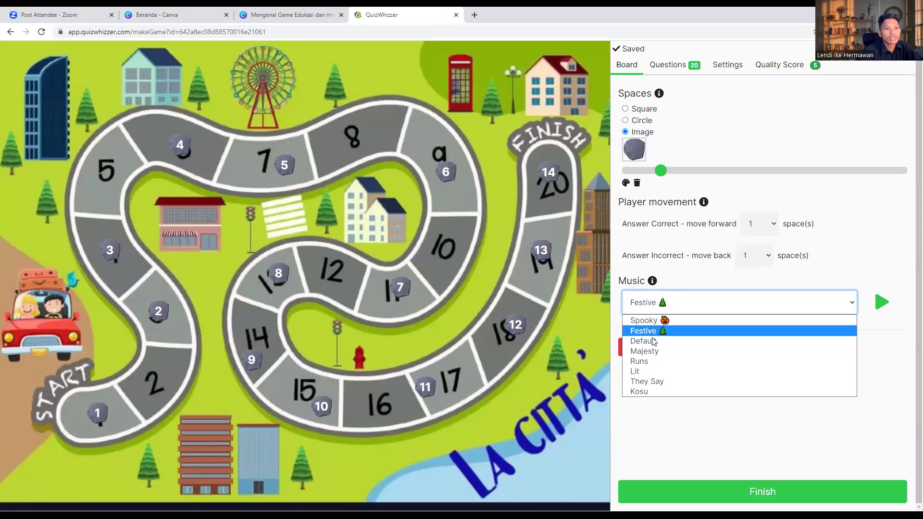
left_click(644, 341)
left_click(881, 303)
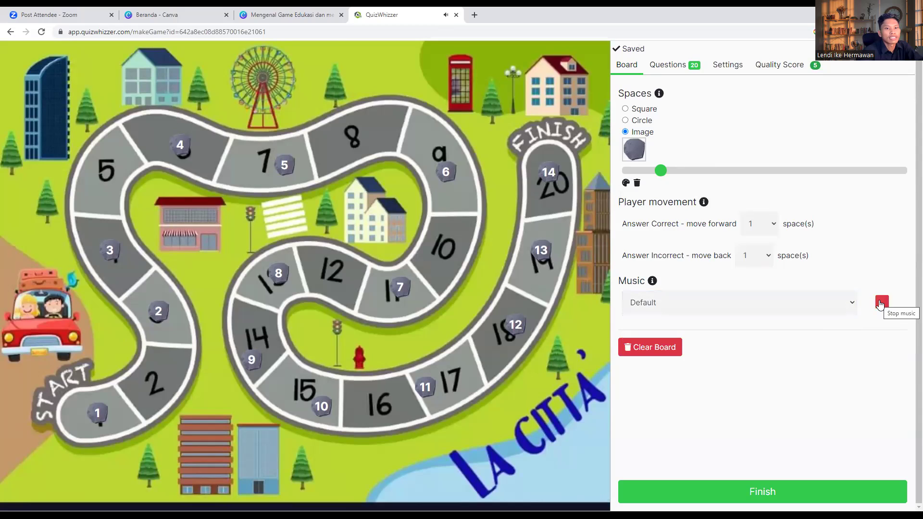
left_click(880, 304)
left_click(672, 309)
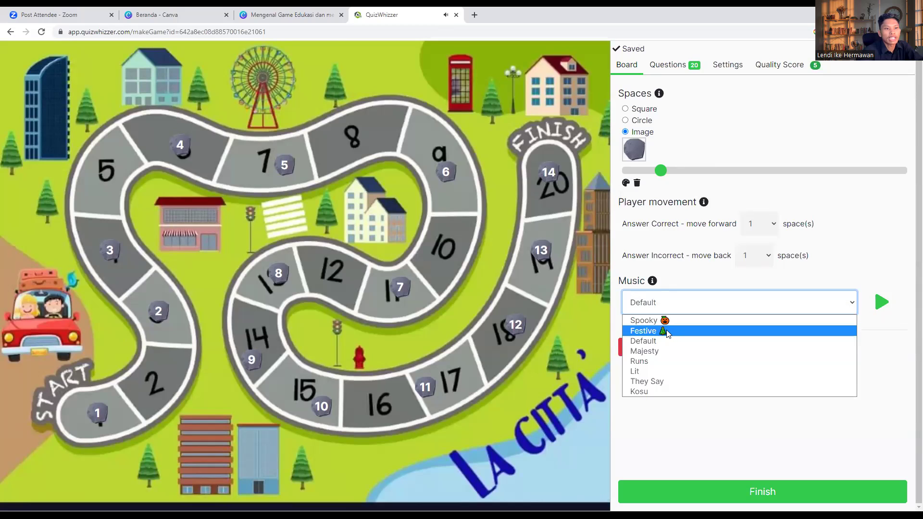
left_click(667, 331)
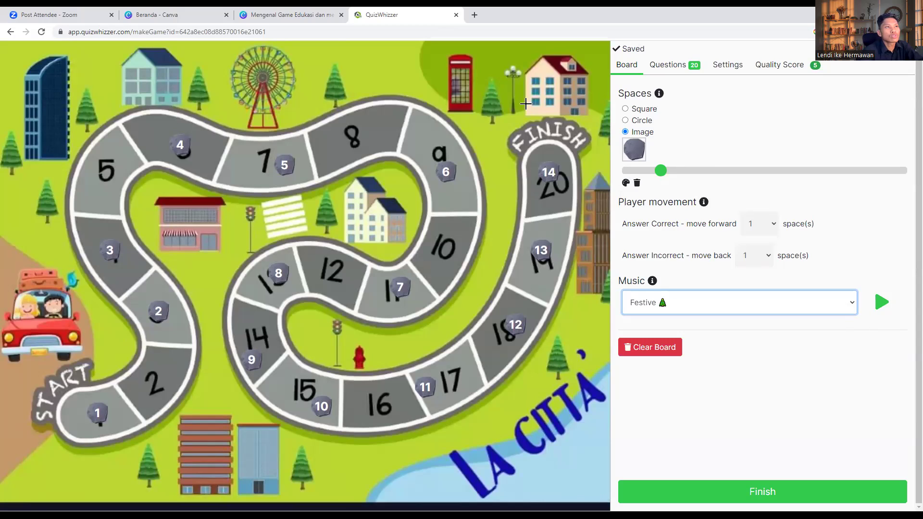
Review the game's questions 1 to 20 together with their answer options
left_click(675, 66)
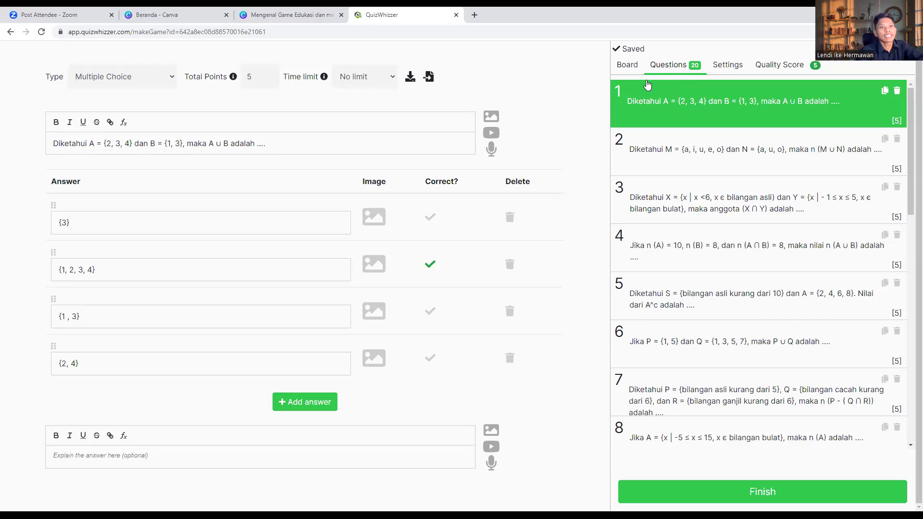
left_click(751, 257)
left_click(734, 209)
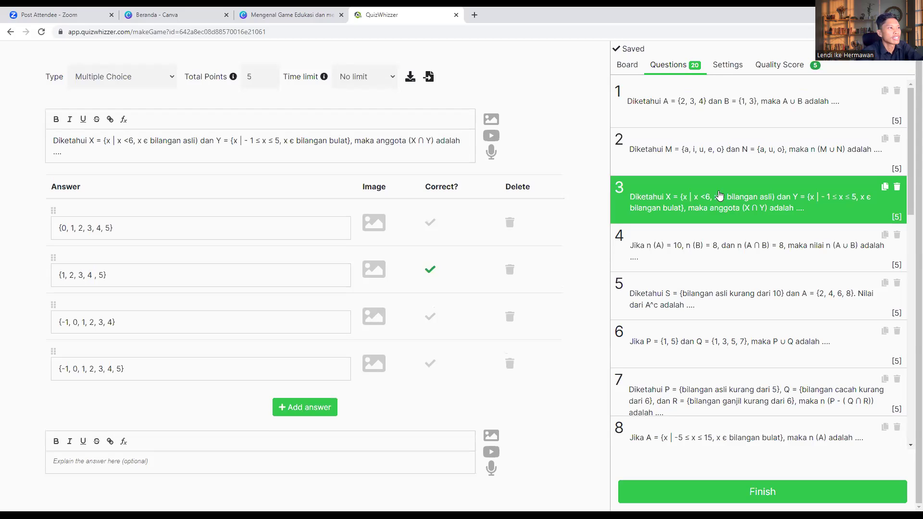
left_click(708, 143)
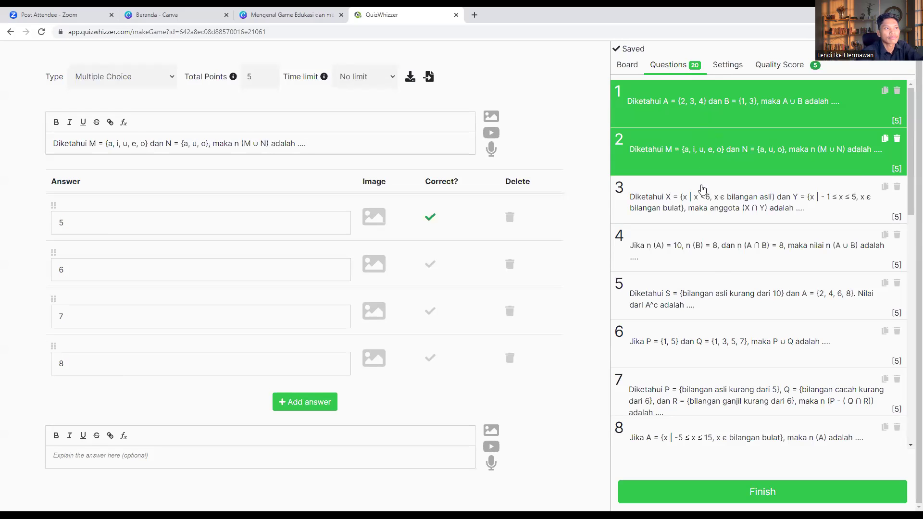
left_click(702, 116)
left_click(723, 298)
left_click(713, 245)
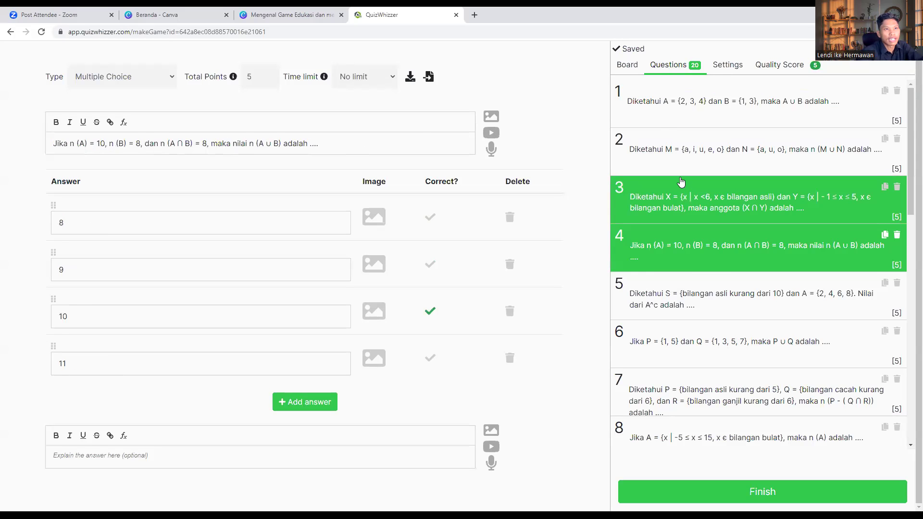
left_click(682, 188)
left_click(659, 104)
scroll(692, 303, "down", 12)
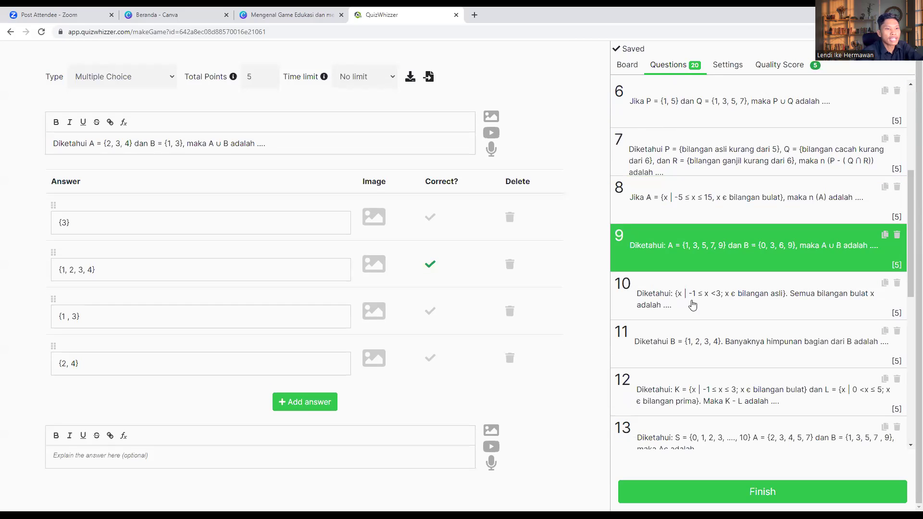
left_click(716, 370)
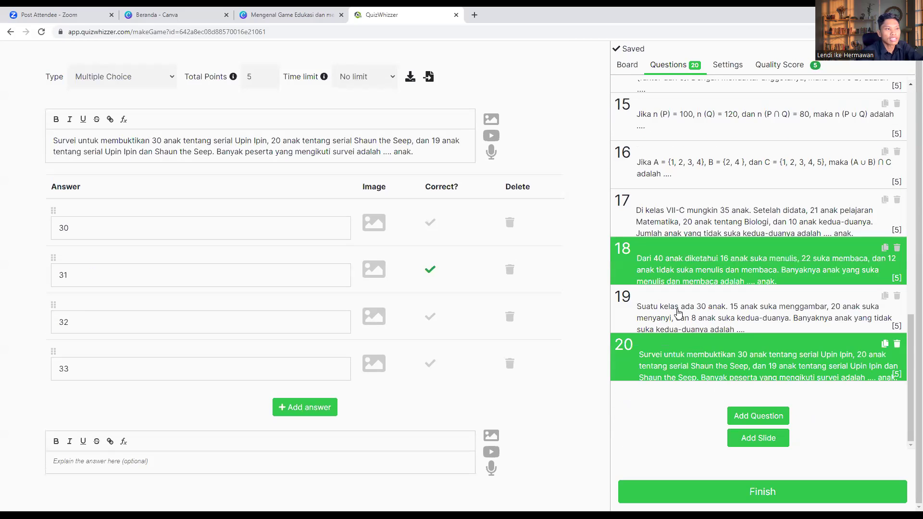
left_click(683, 312)
left_click(675, 243)
left_click(674, 211)
scroll(673, 206, "up", 2)
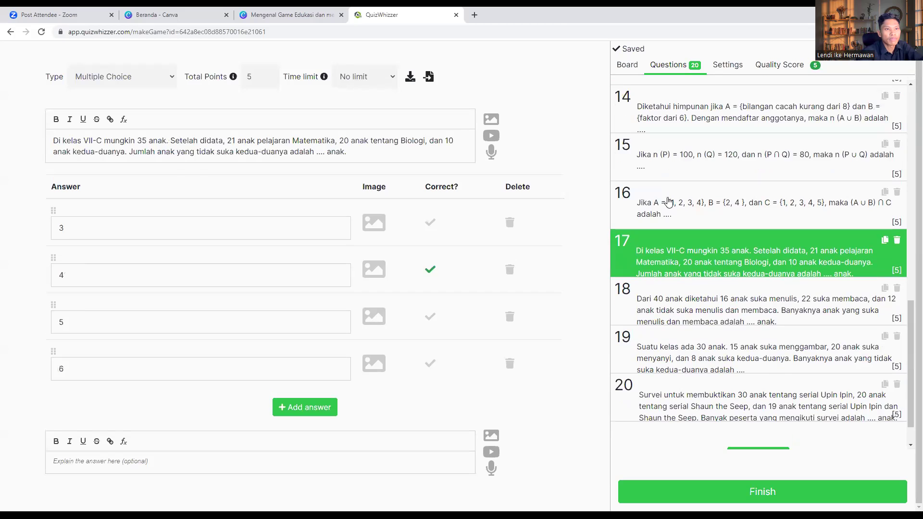
left_click(672, 242)
left_click(672, 191)
left_click(670, 180)
scroll(670, 183, "up", 10)
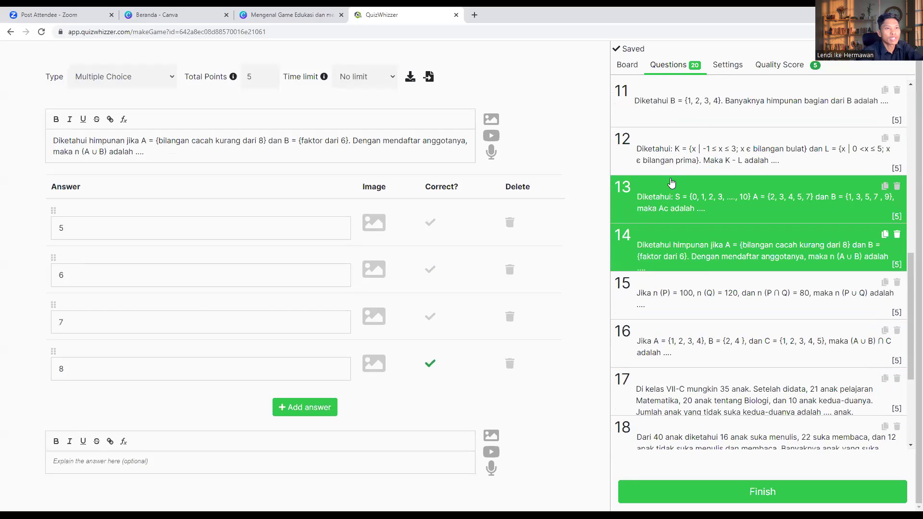
scroll(669, 118, "up", 2)
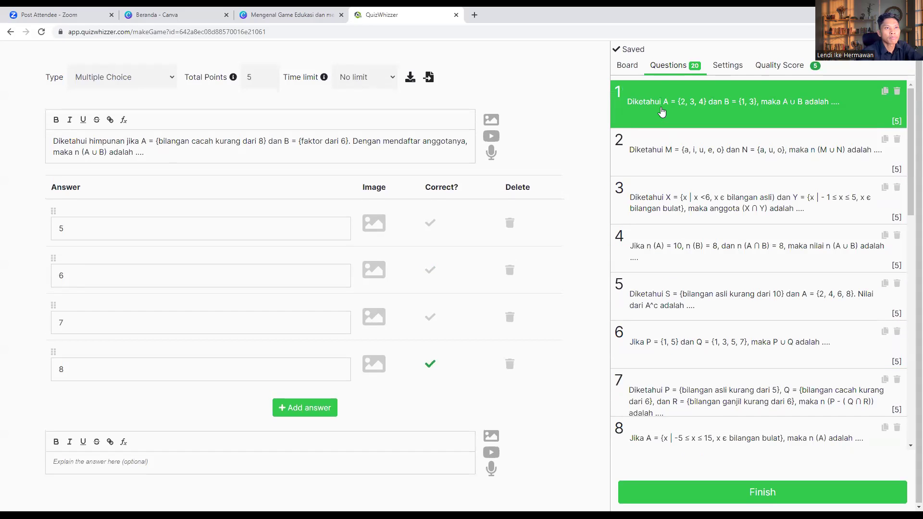
Open question 1 and examine the question types available for it
left_click(620, 117)
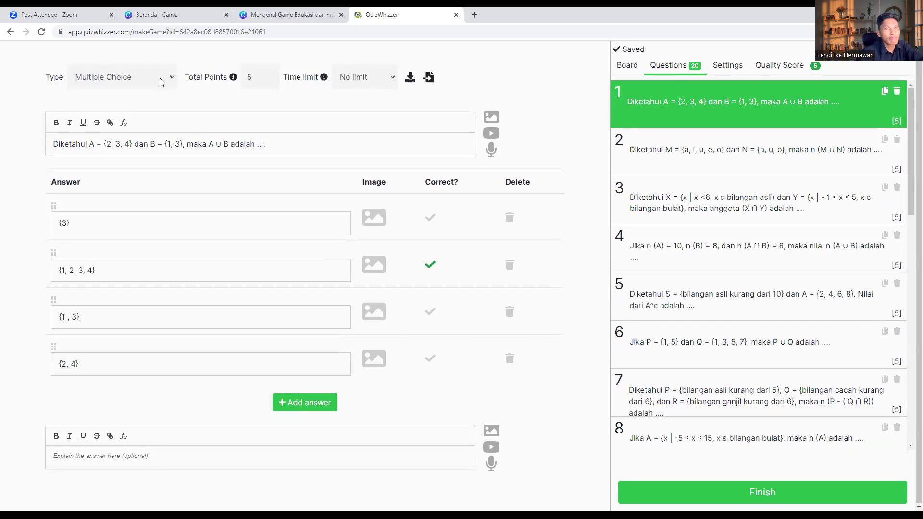
left_click(138, 80)
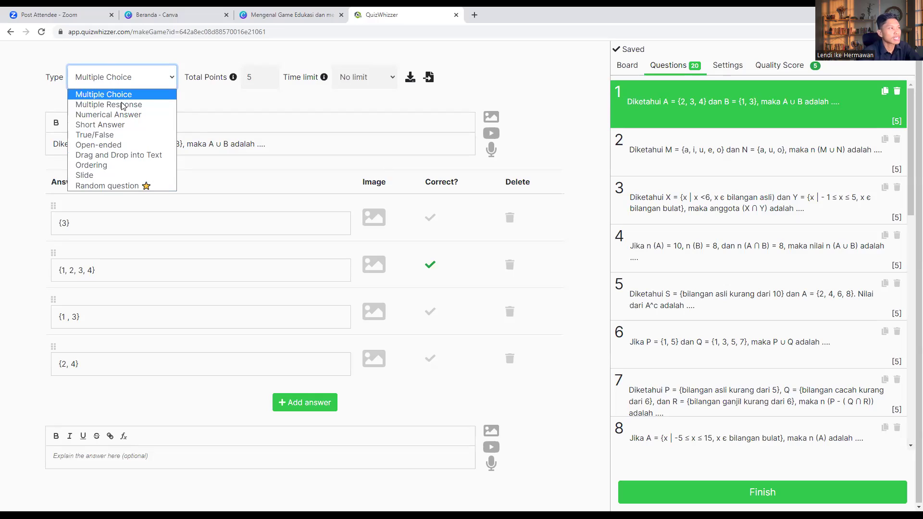
Examine question 1's type options again and look through the list of questions
left_click(102, 95)
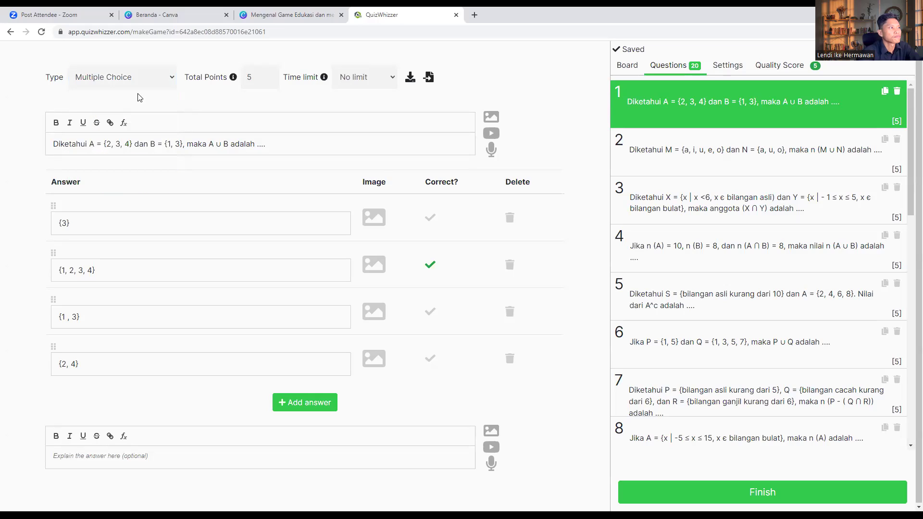
left_click(144, 76)
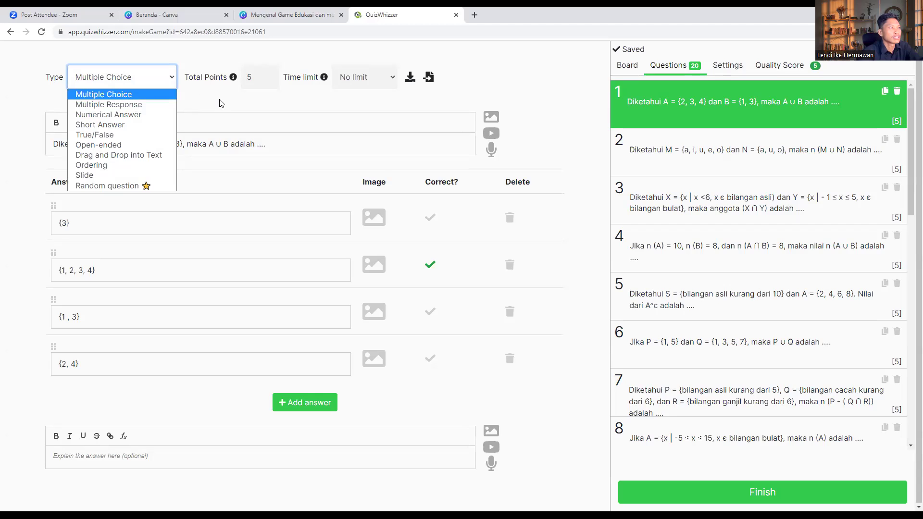
left_click(721, 118)
scroll(709, 207, "down", 5)
scroll(709, 206, "down", 5)
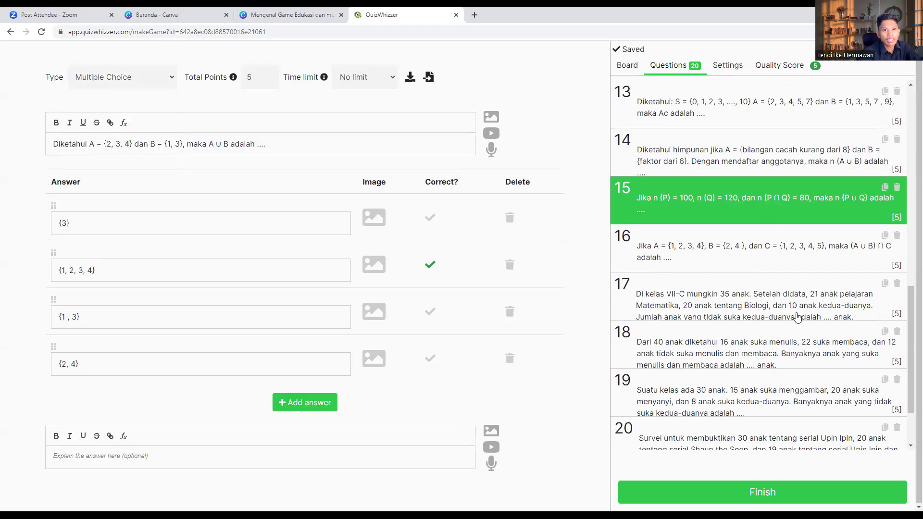
scroll(910, 170, "up", 1)
left_click(909, 170)
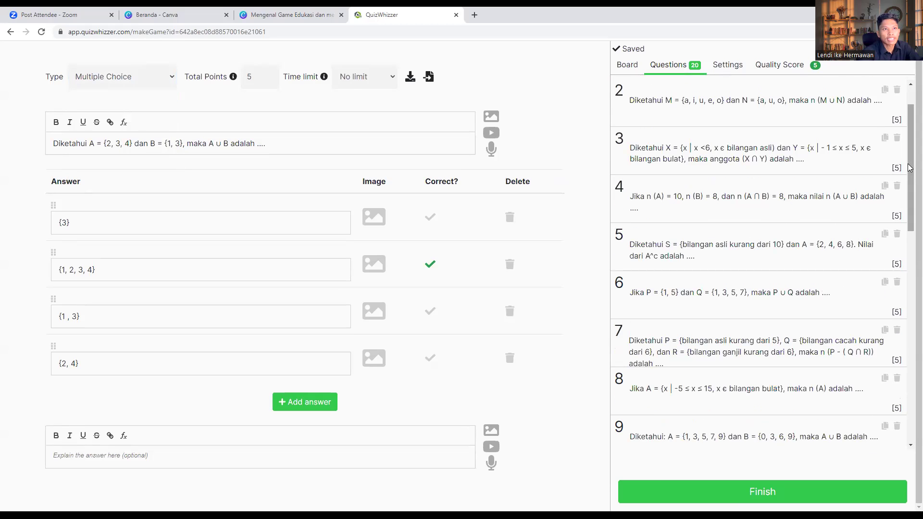
scroll(672, 110, "up", 1)
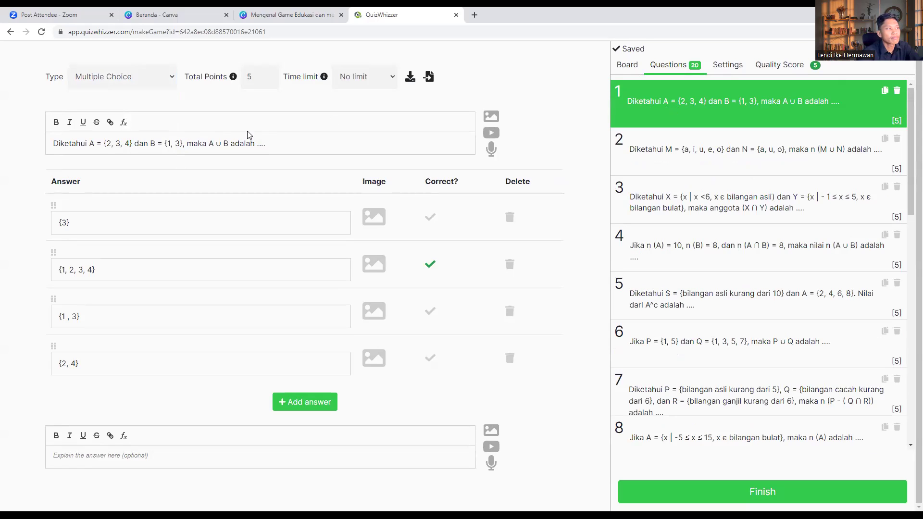
left_click(348, 142)
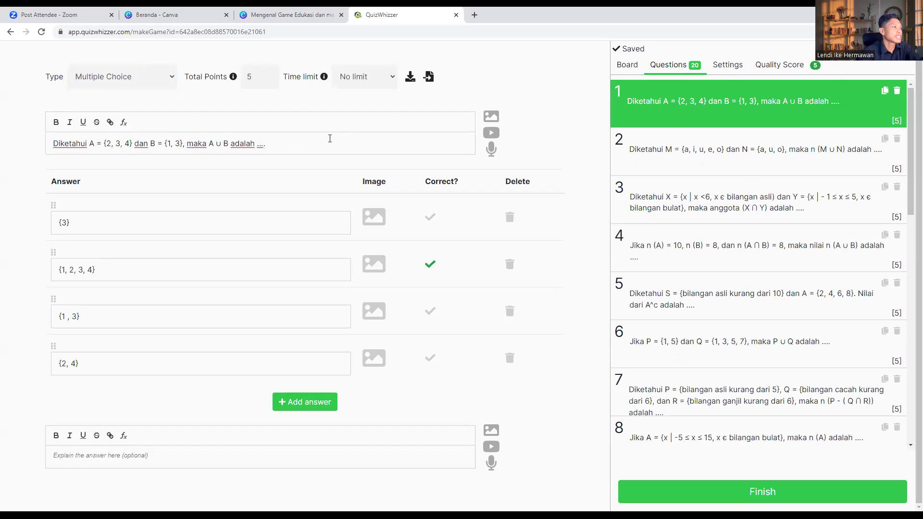
left_click(134, 82)
left_click(130, 82)
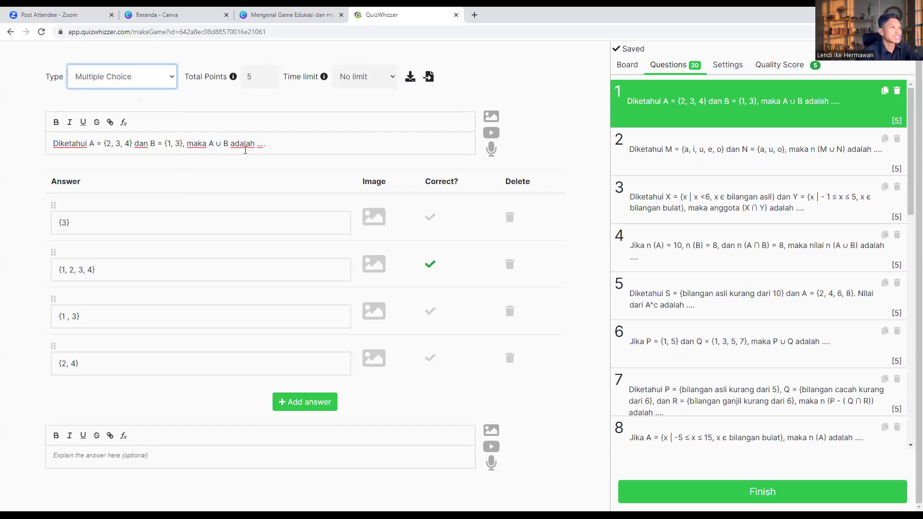
left_click(281, 141)
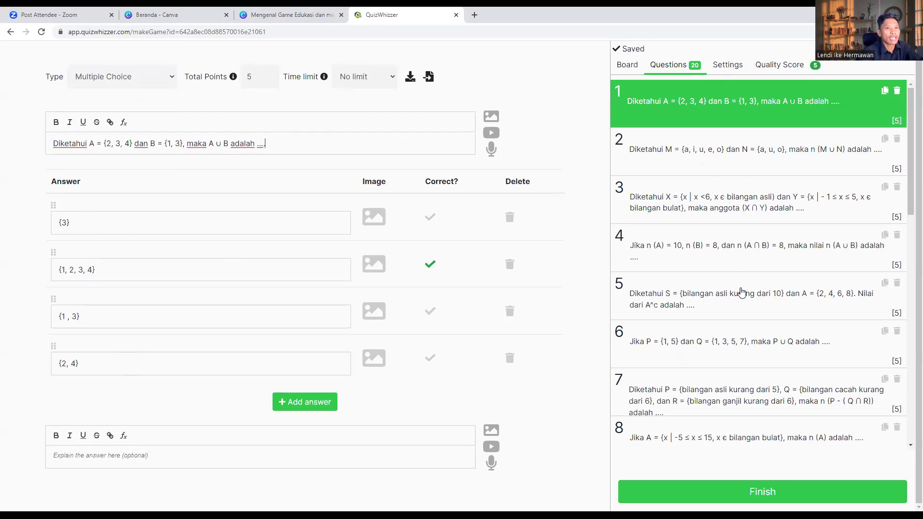
Add a blank question 21 after question 20, keeping its type as Multiple Choice
scroll(741, 292, "down", 15)
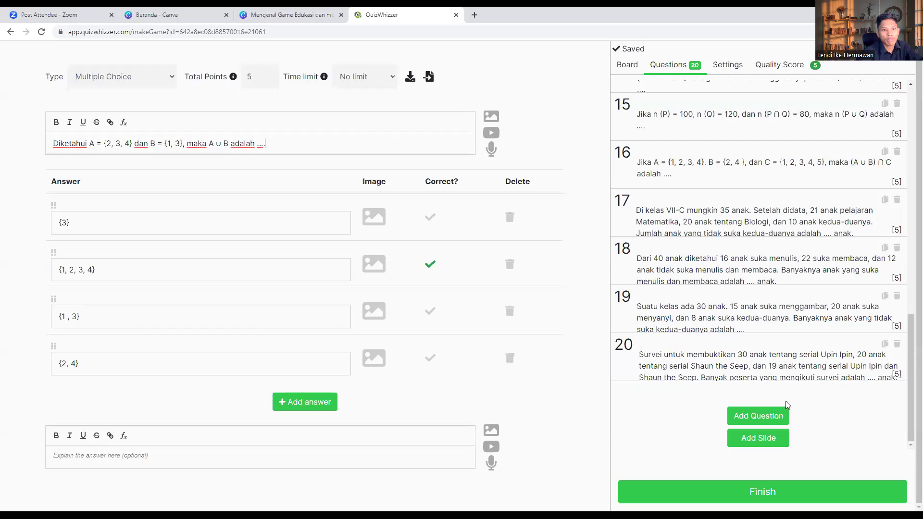
left_click(758, 416)
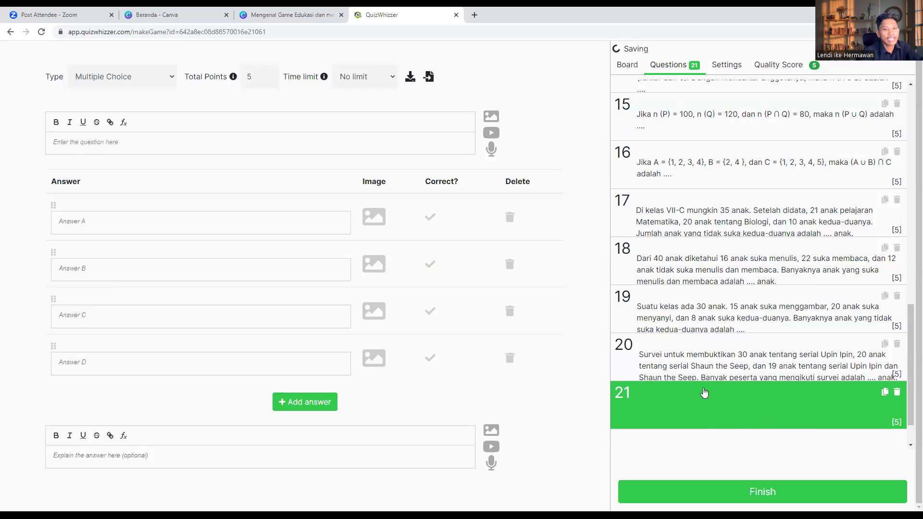
scroll(721, 421, "down", 1)
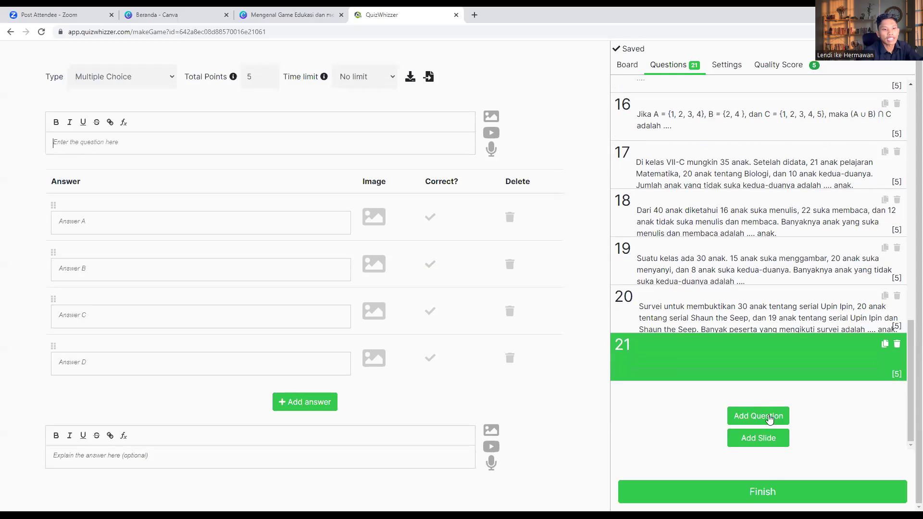
scroll(694, 370, "up", 1)
scroll(689, 362, "down", 1)
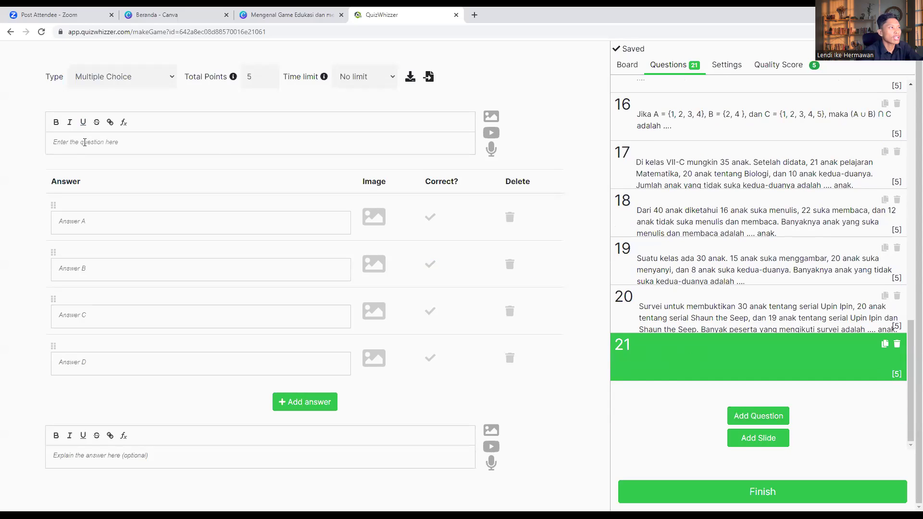
left_click(133, 80)
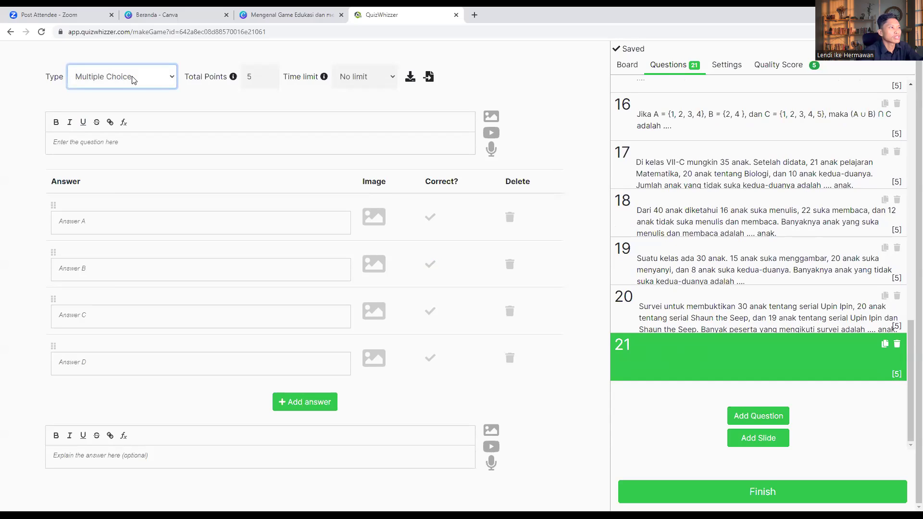
Try a total of 8 points for question 21 and set it back to 5
left_click(253, 77)
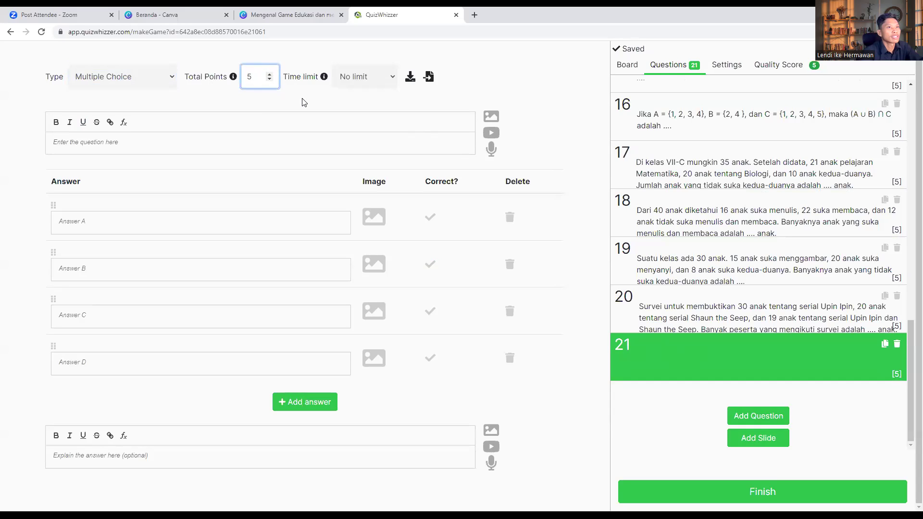
left_click(269, 75)
left_click(269, 75)
left_click(270, 75)
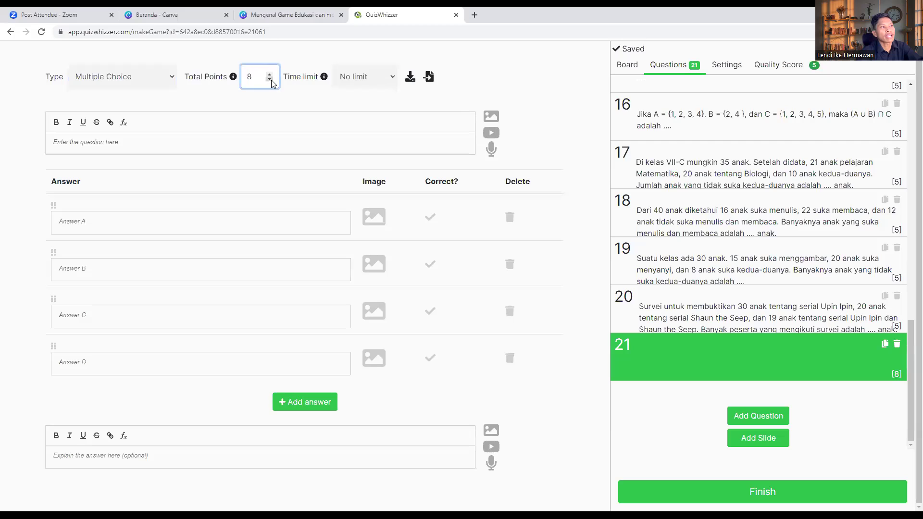
left_click(271, 79)
left_click(270, 75)
left_click(269, 75)
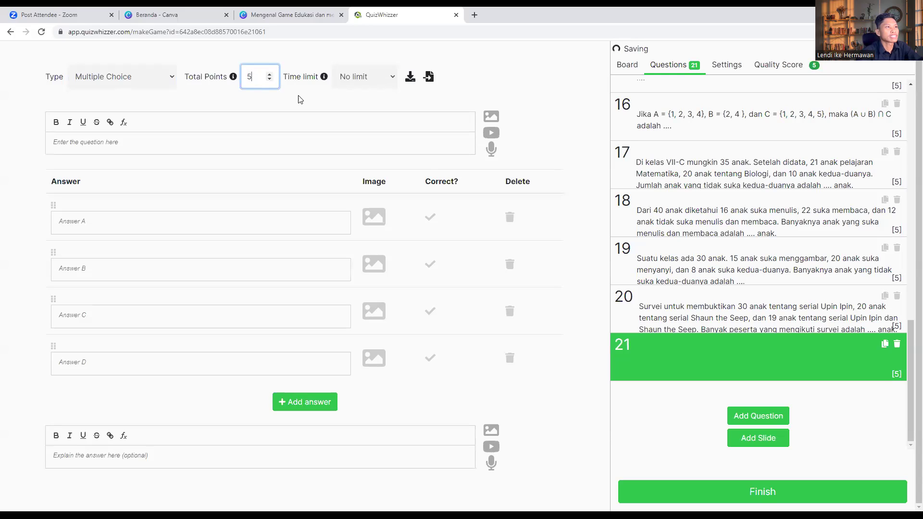
Review the time limit choices for question 21 and leave it at No limit
left_click(363, 92)
left_click(362, 82)
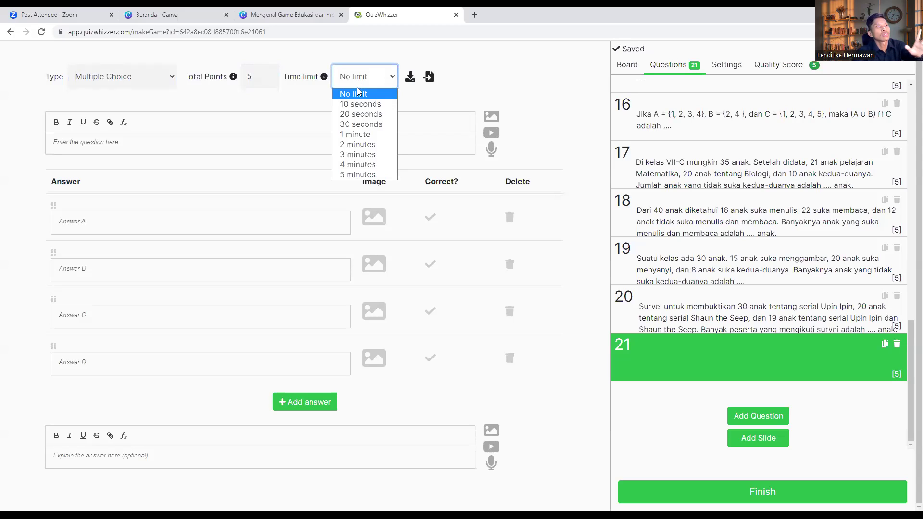
left_click(354, 95)
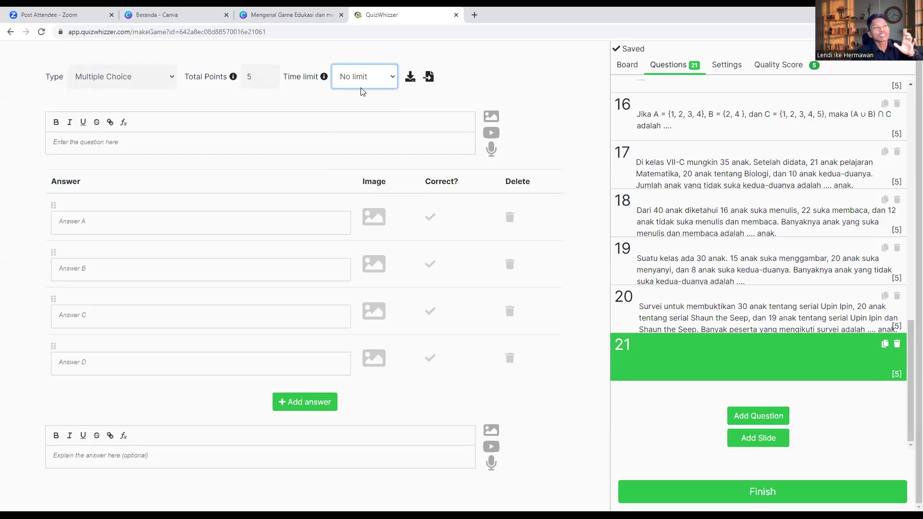
left_click(365, 82)
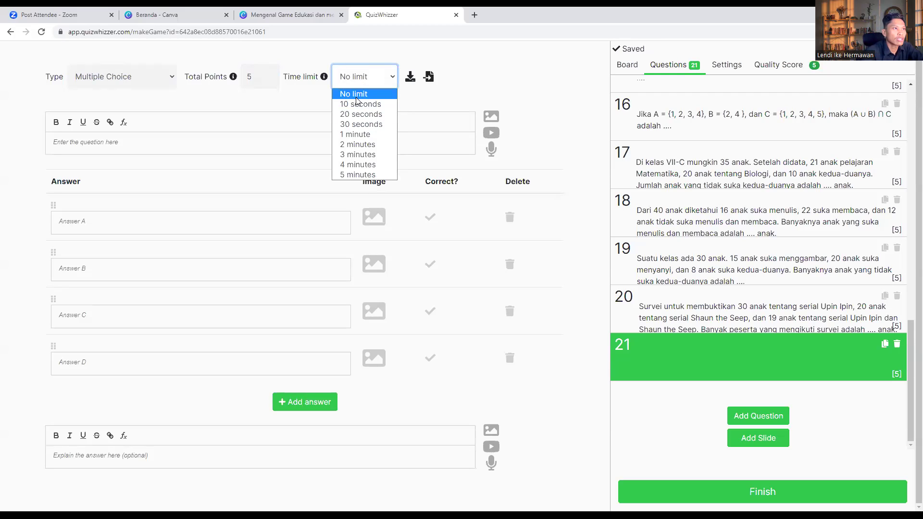
left_click(357, 79)
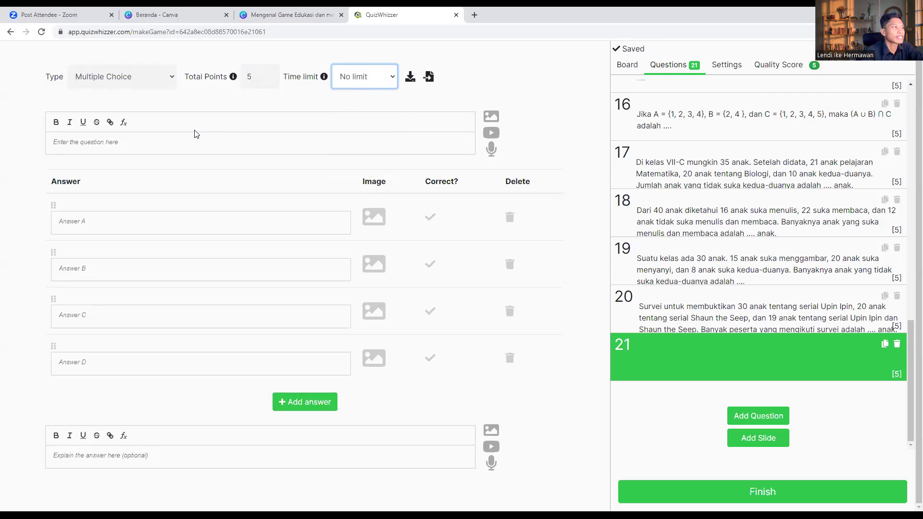
left_click(319, 90)
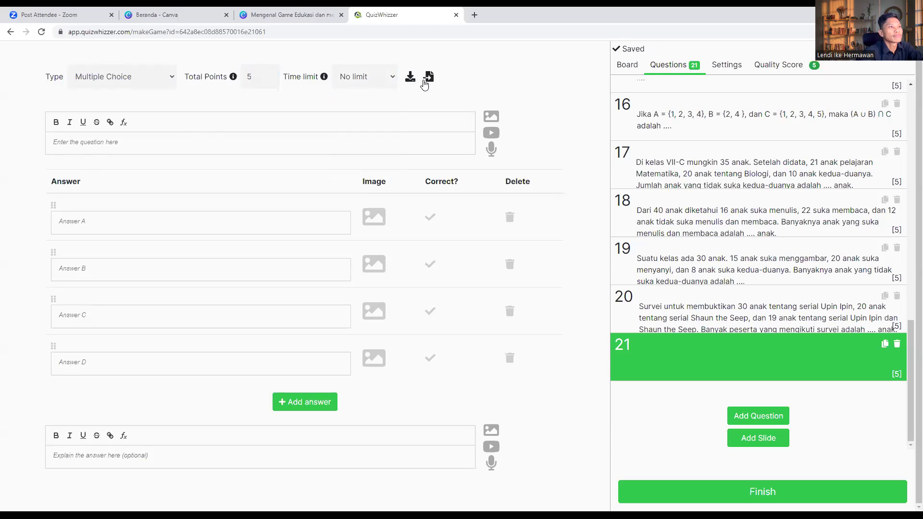
Write "2+3-5 = ..." as the text of question 21 and fill its four answers with 0, 1, 2 and -1
left_click(428, 82)
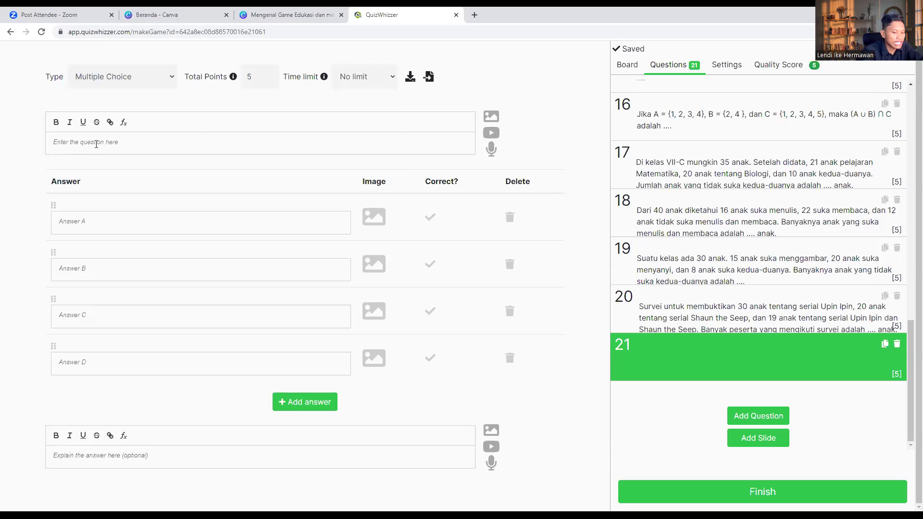
type("2+3-5 = ...")
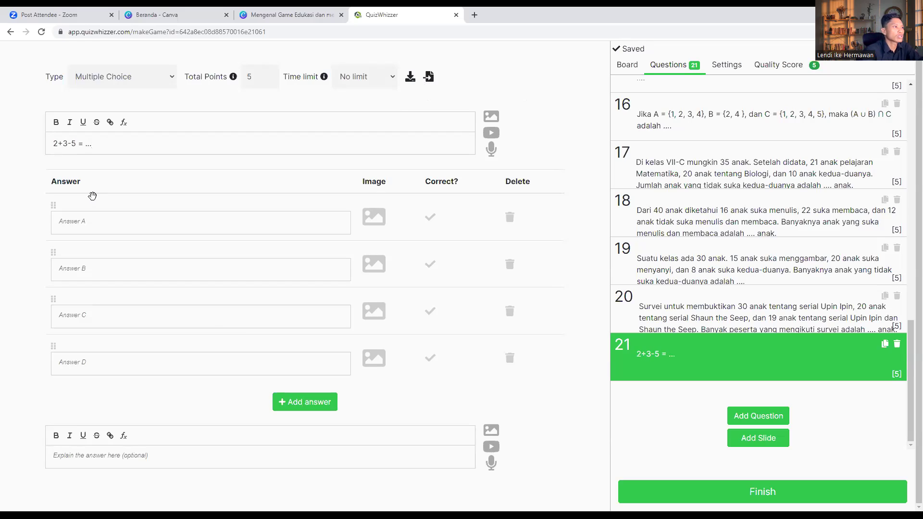
left_click(93, 224)
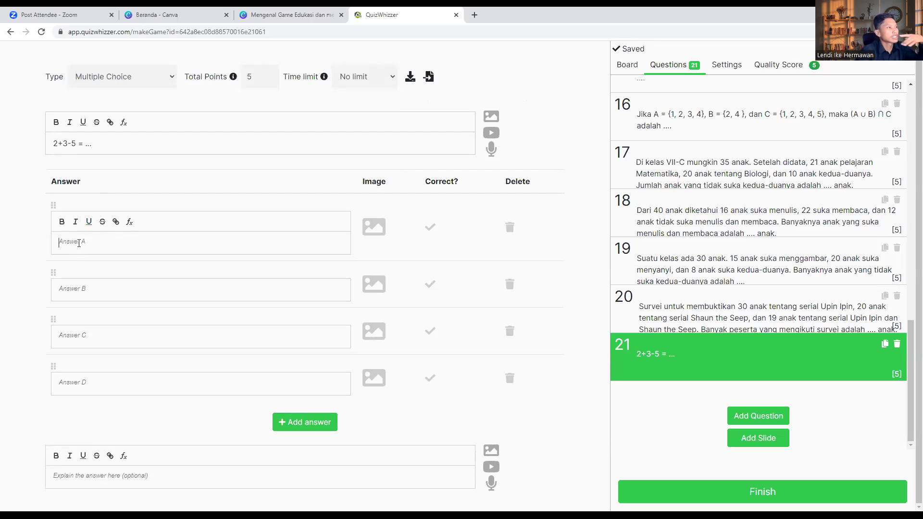
type("0")
left_click(94, 288)
type("1")
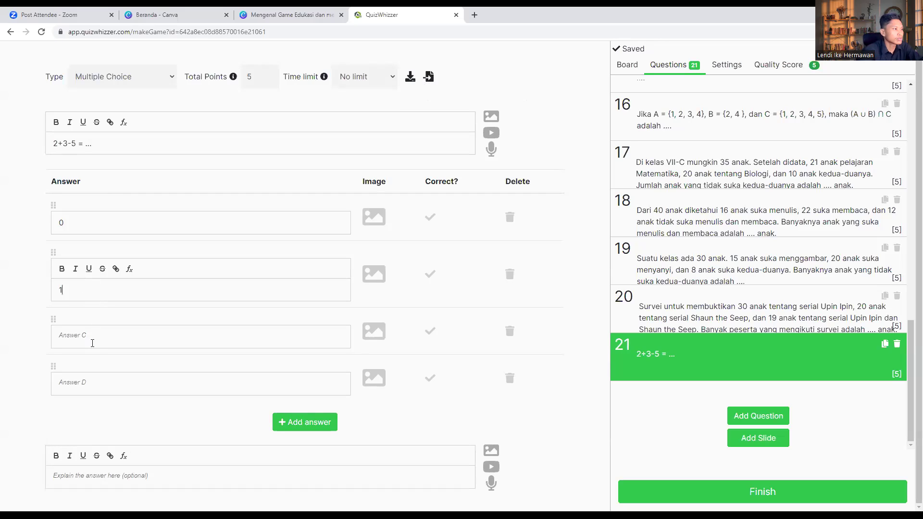
left_click(94, 337)
type("2")
left_click(88, 390)
type("-")
Mark 0 as the correct answer to question 21
left_click(75, 226)
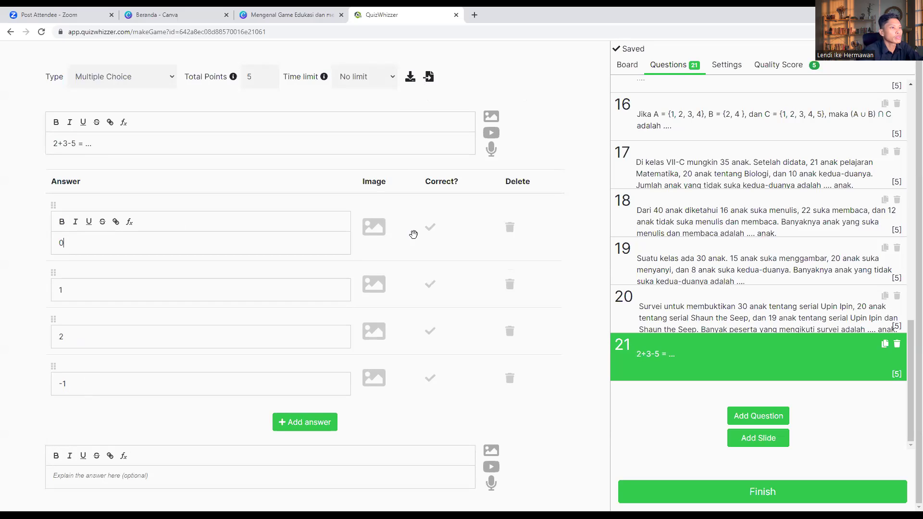
left_click(430, 231)
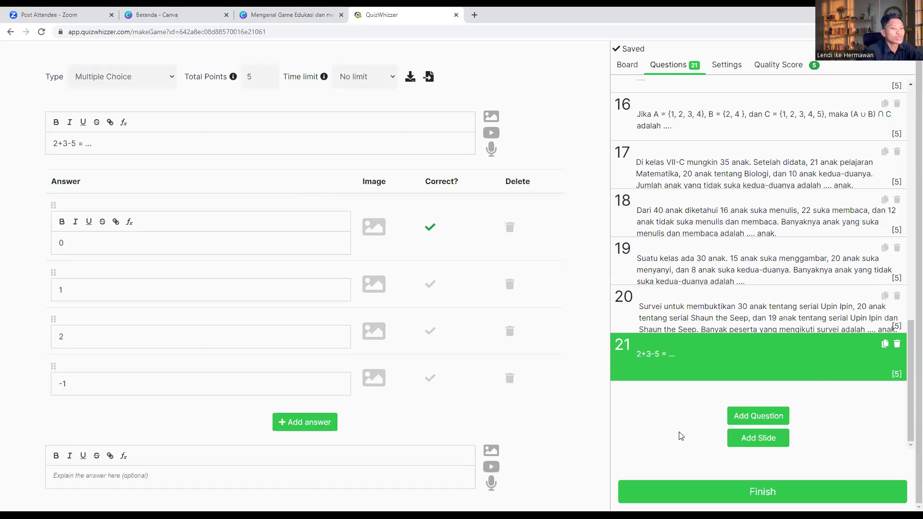
left_click(532, 416)
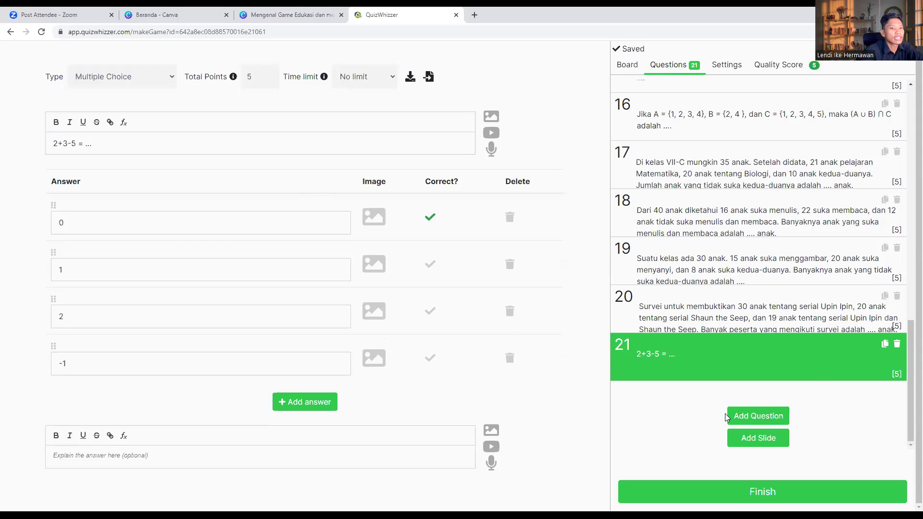
left_click(726, 327)
left_click(726, 337)
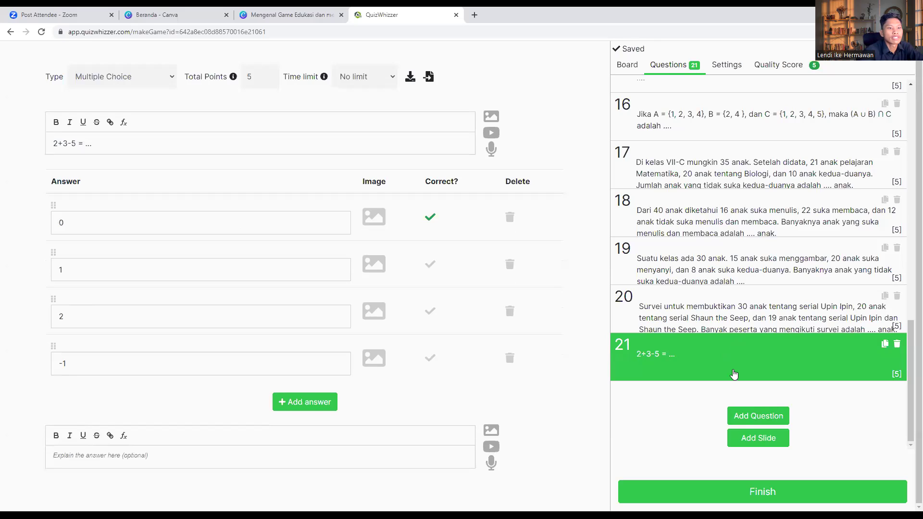
Add question 22 and set its type to Multiple Response
left_click(754, 417)
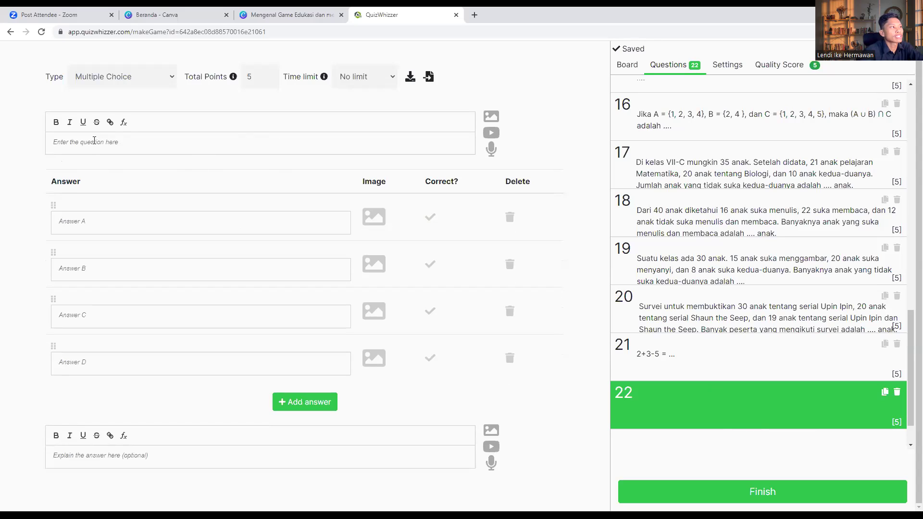
left_click(135, 78)
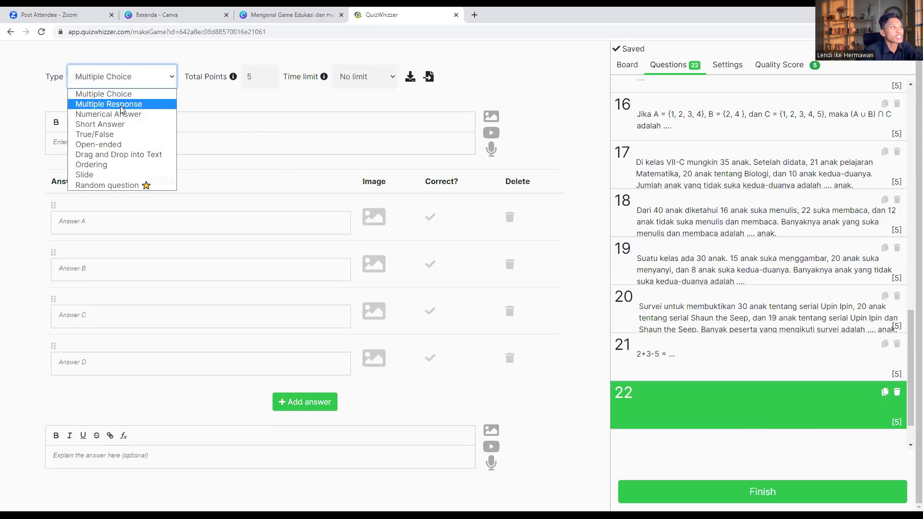
left_click(120, 105)
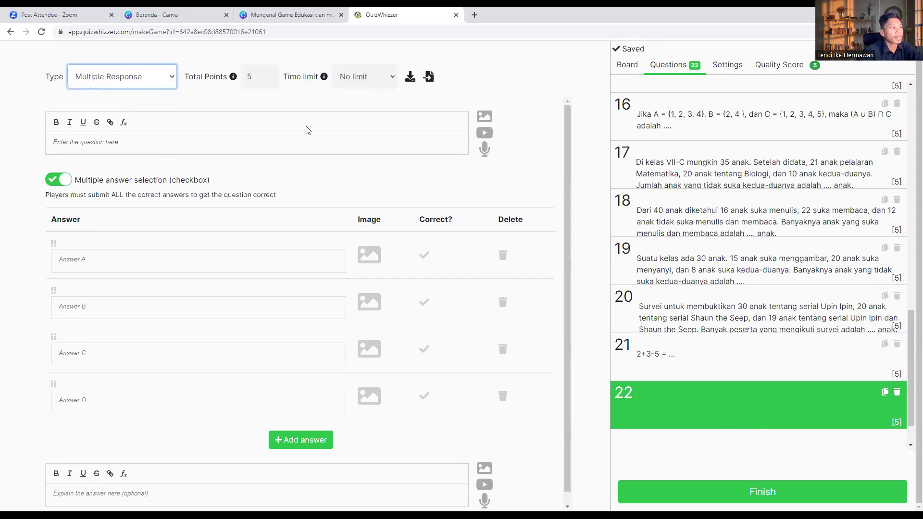
Write "Yang termasuk Sayuran adalah ...." as the text of question 22
left_click(101, 140)
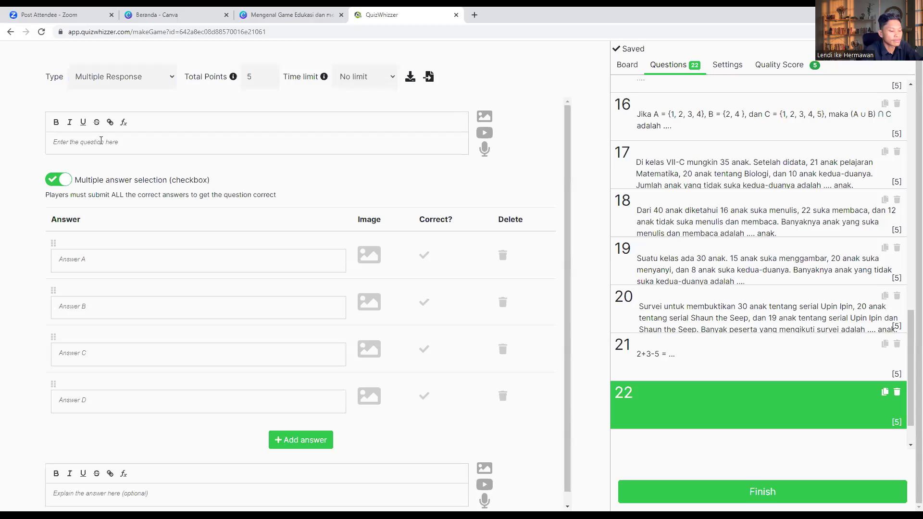
type("Yang ter")
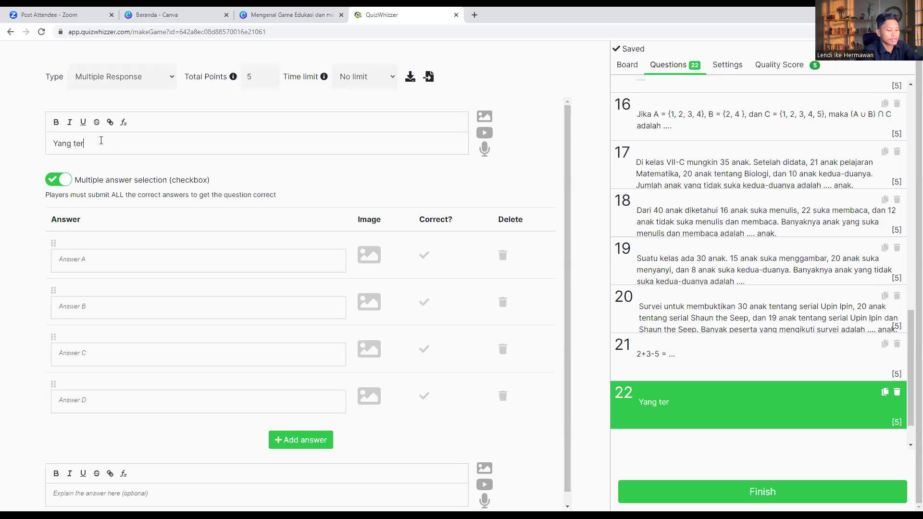
type("masuk Sayur")
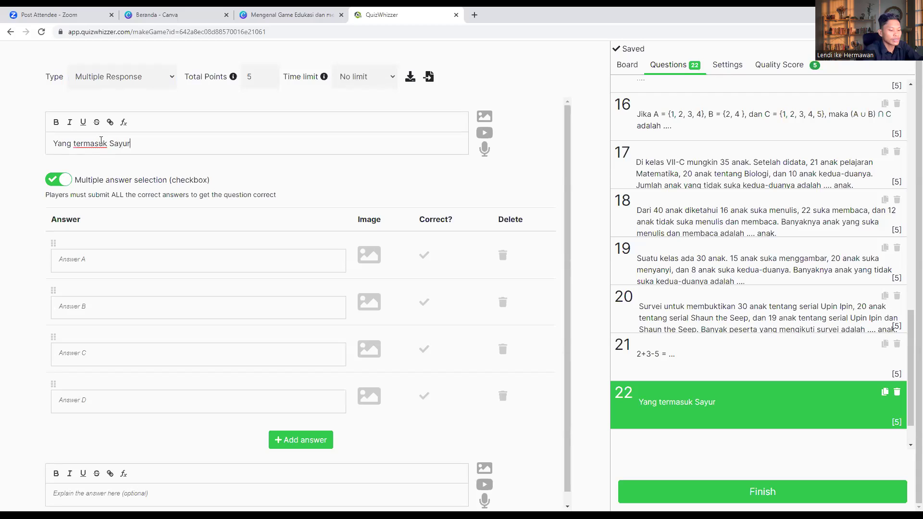
type("an adalah ....")
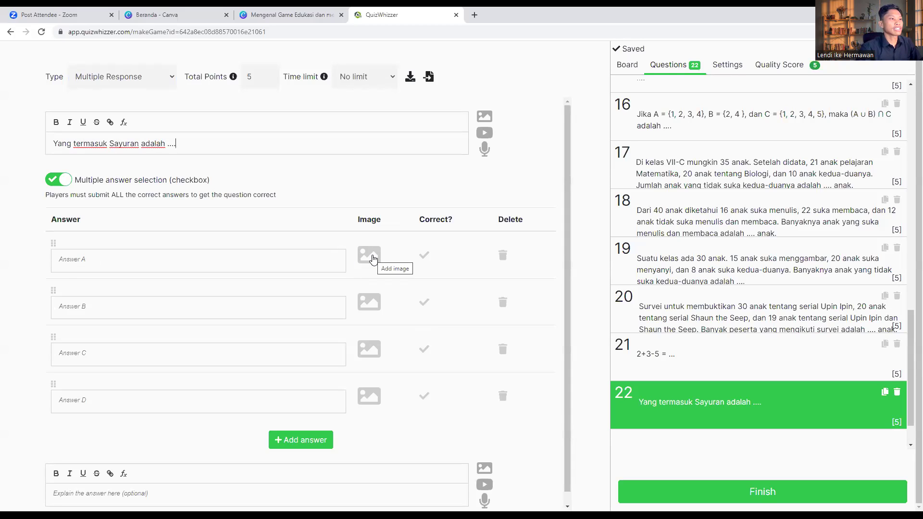
Search Google Images for "kangkung" in a new browser tab and add the first picture found as the image of answer A
left_click(373, 260)
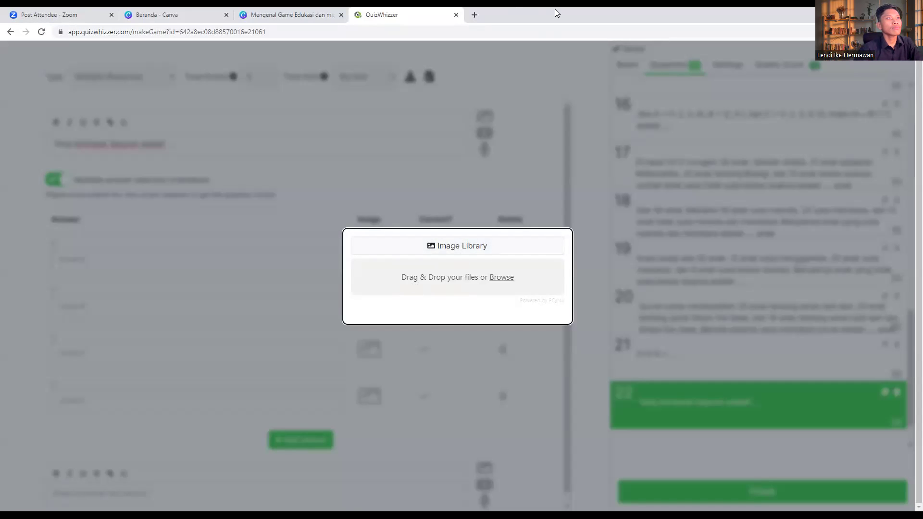
left_click(474, 14)
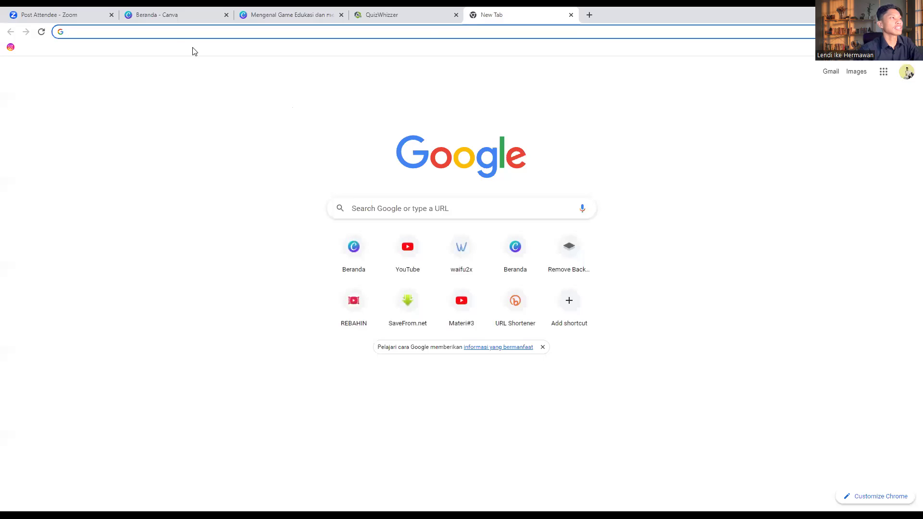
left_click(404, 208)
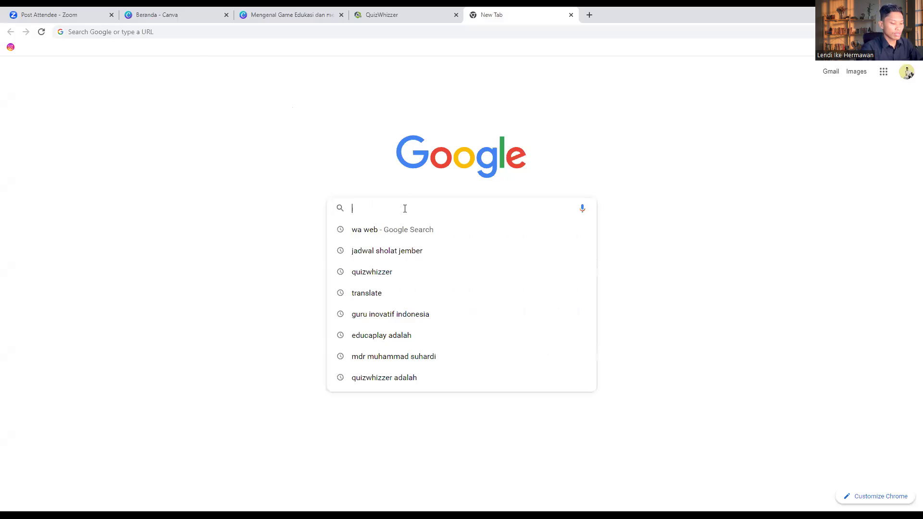
type("kangkung")
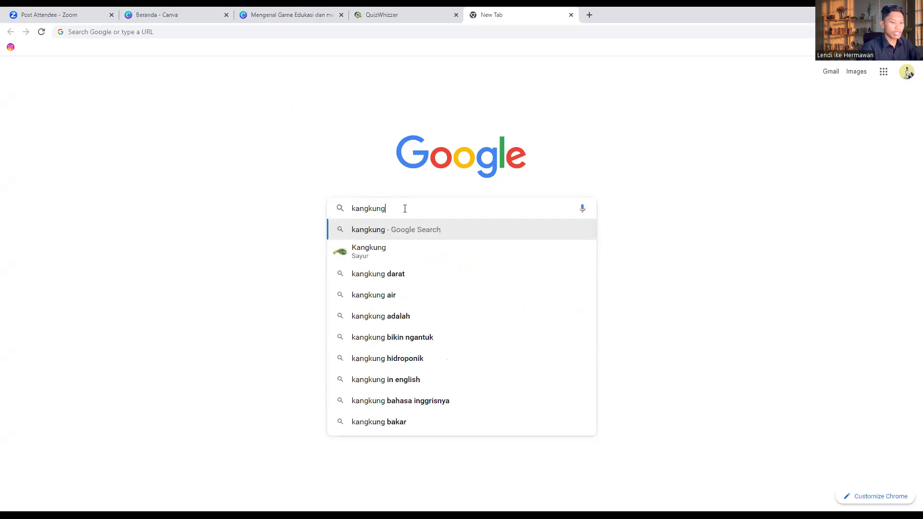
key("Return")
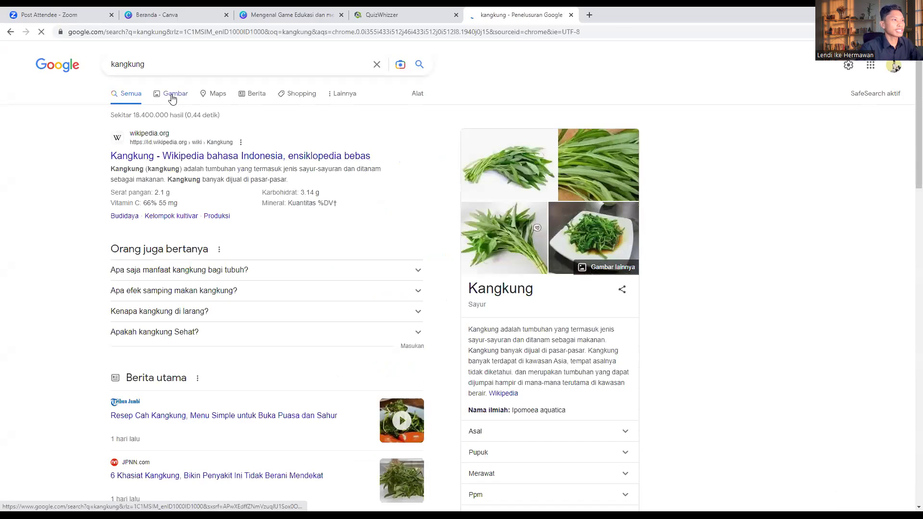
left_click(172, 96)
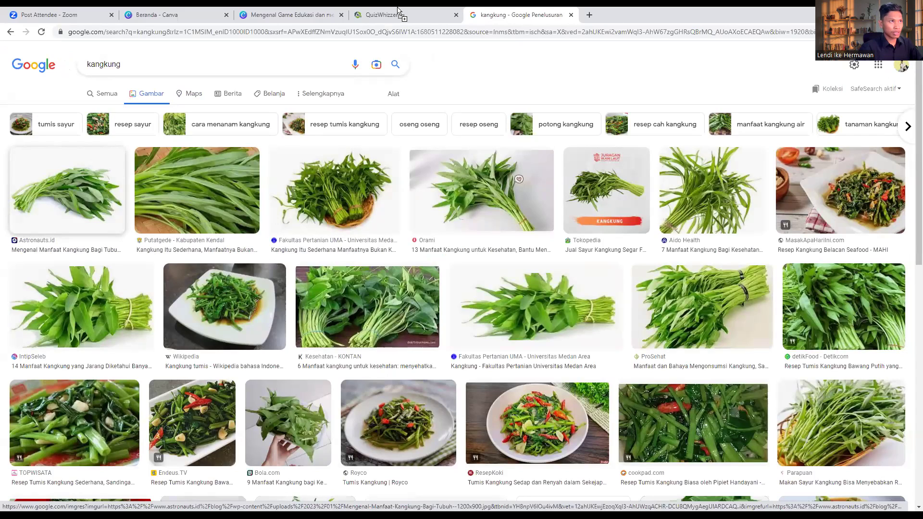
left_click_drag(397, 11, 398, 10)
left_click_drag(429, 217, 447, 280)
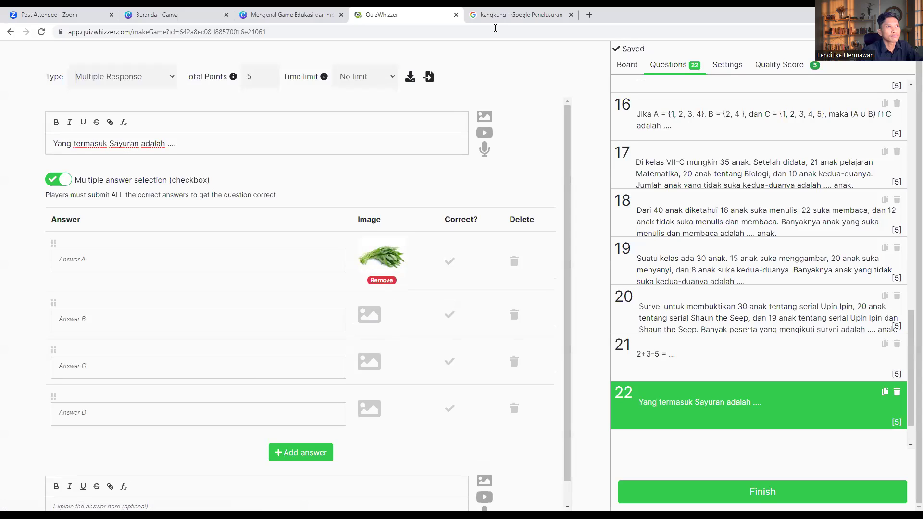
Return to Google Images and search for "apel" pictures
key("ctrl+Tab")
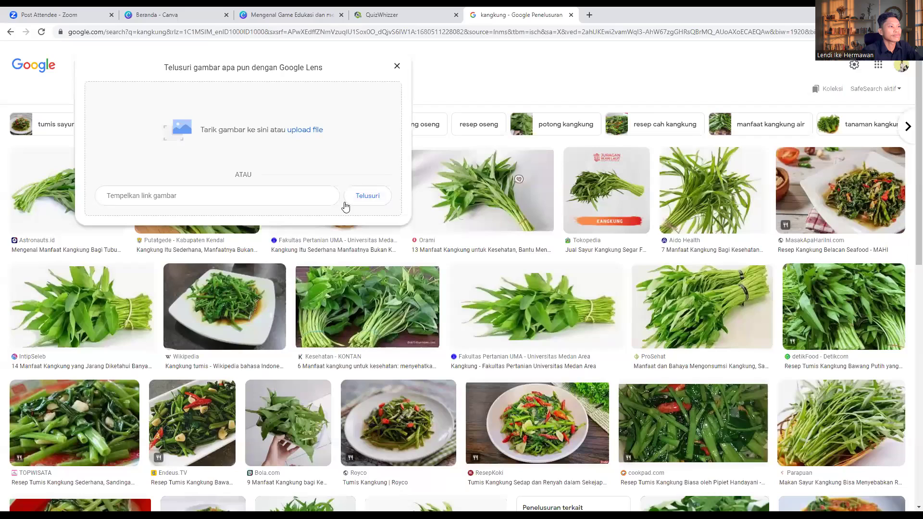
triple_click(114, 80)
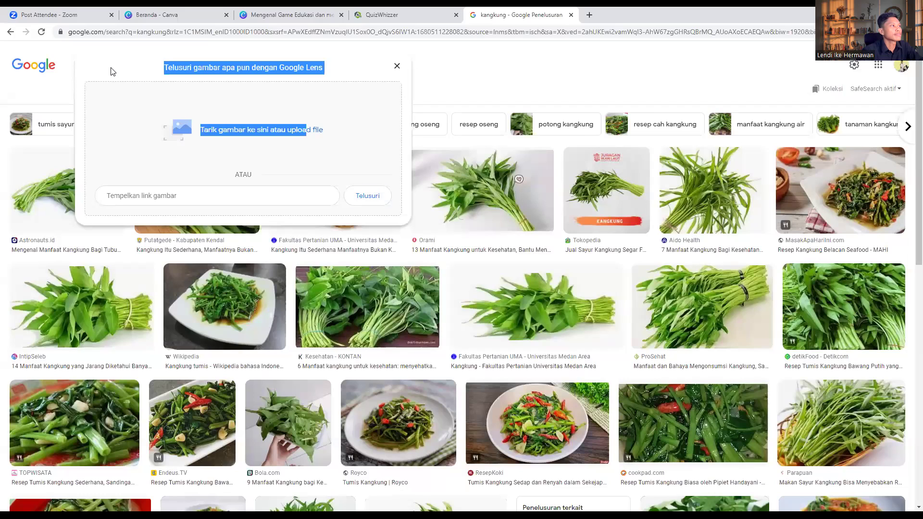
left_click(113, 72)
key("Escape")
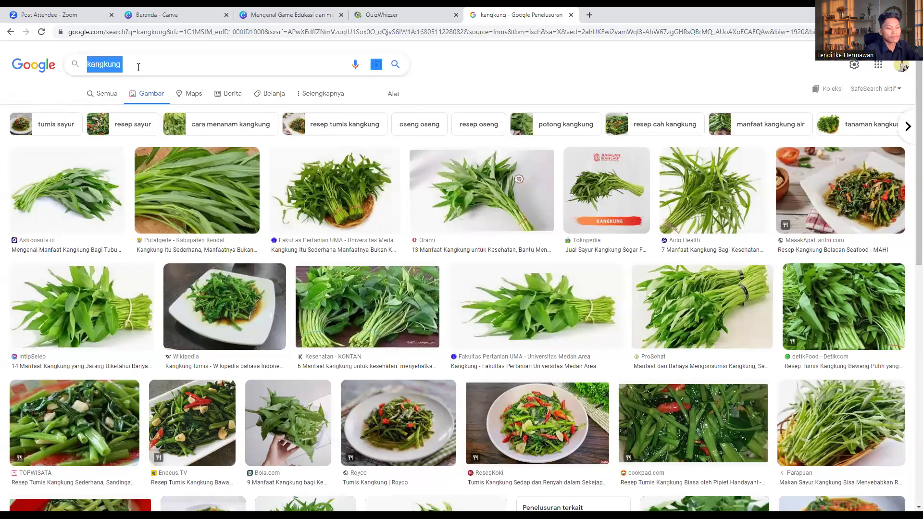
left_click(139, 67)
key("ctrl+a")
key("BackSpace")
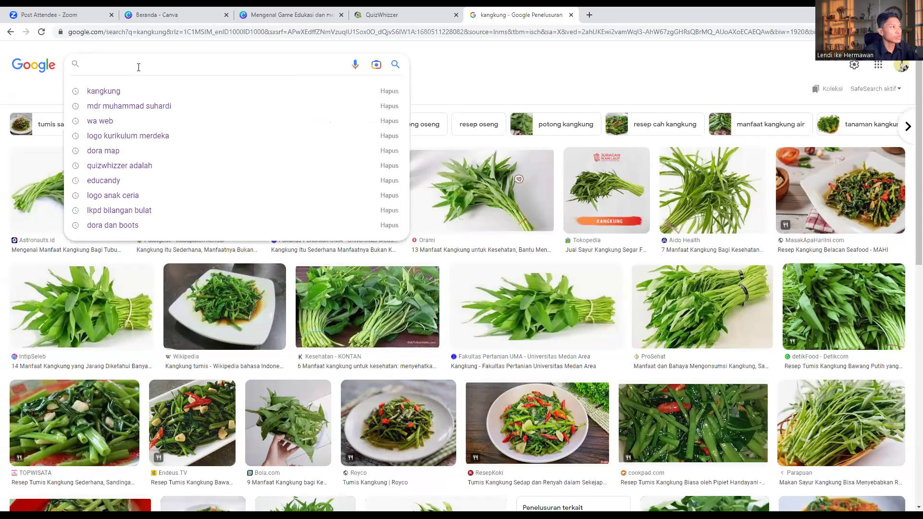
type("apel")
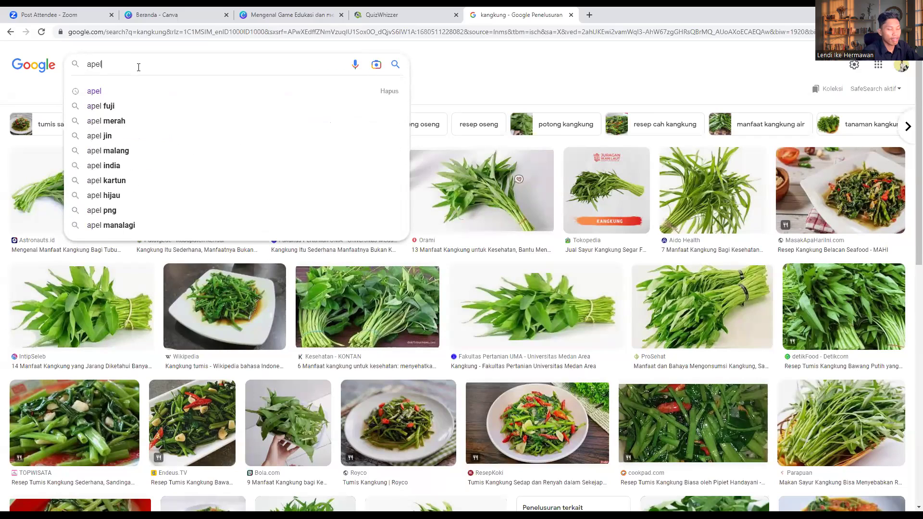
key("Return")
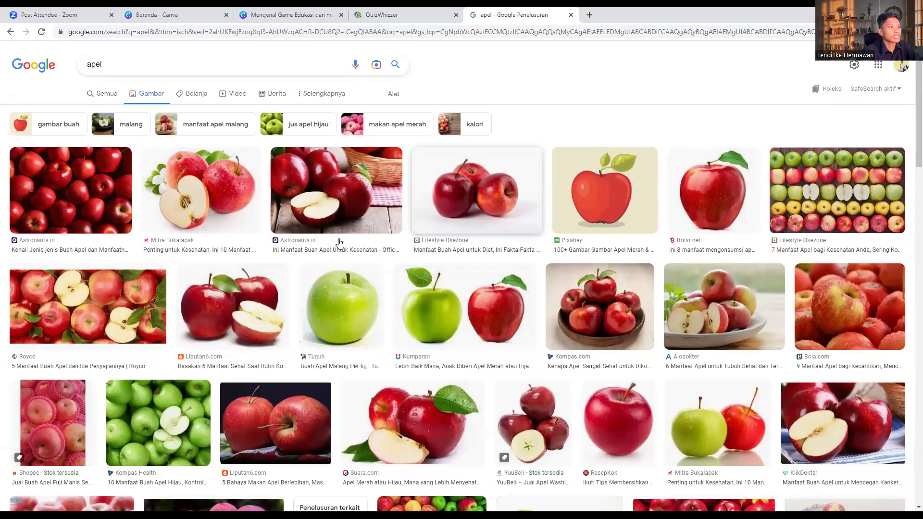
Add the Liputan6.com picture of red apples with a cut half as the image of answer B in QuizWhizzer
left_click(241, 307)
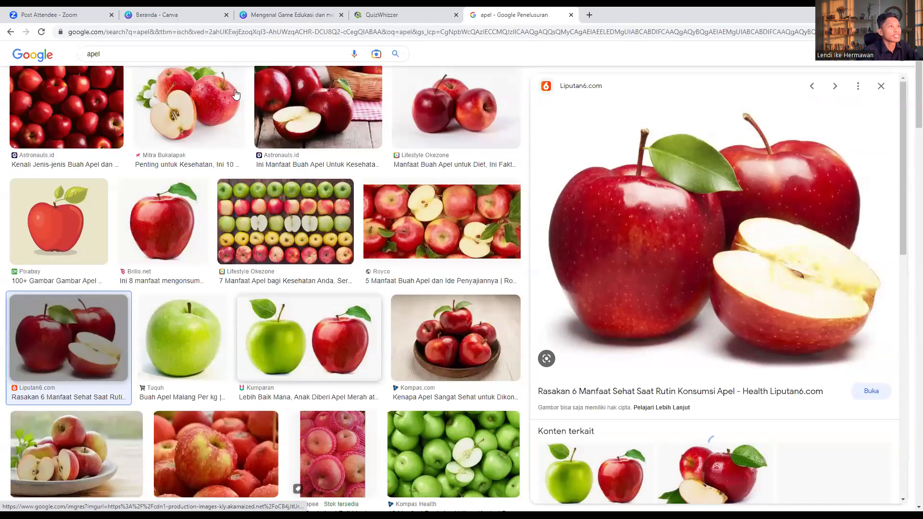
left_click(384, 14)
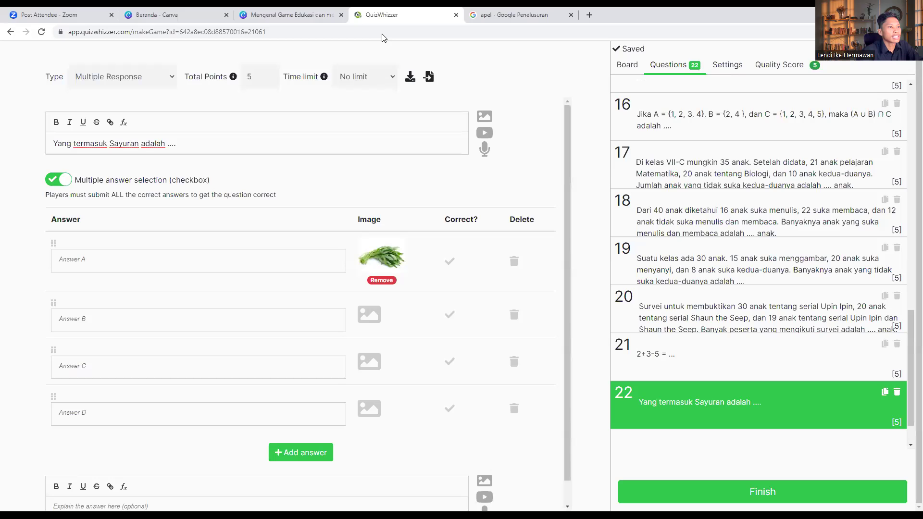
left_click(366, 316)
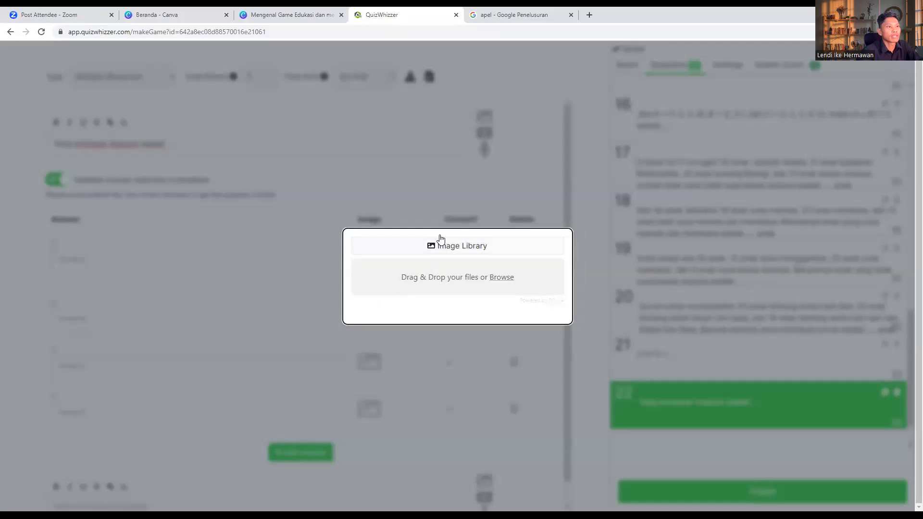
key("ctrl+Tab")
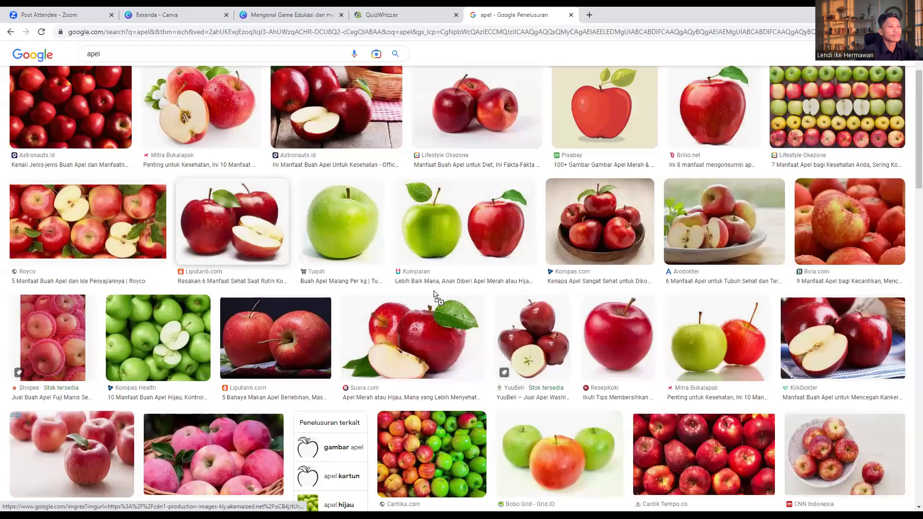
left_click_drag(456, 275, 457, 277)
key("ctrl+shift+Tab")
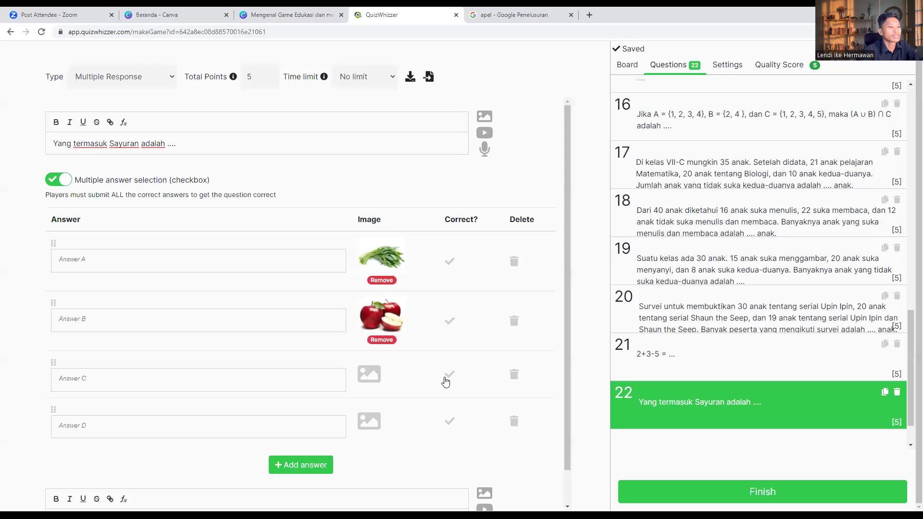
Search Google Images for "wortel" and add the Lazada picture of leafy carrots as the image of answer C
left_click(370, 375)
left_click(517, 14)
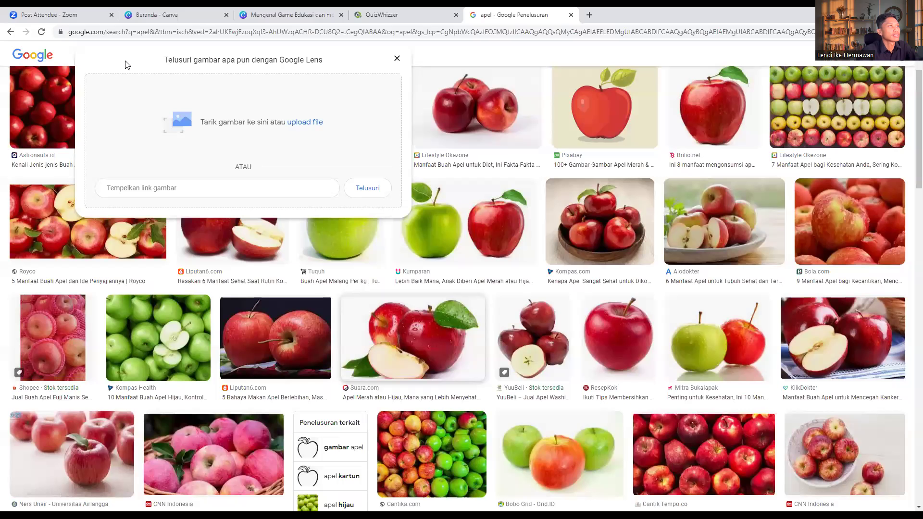
triple_click(149, 125)
left_click(211, 160)
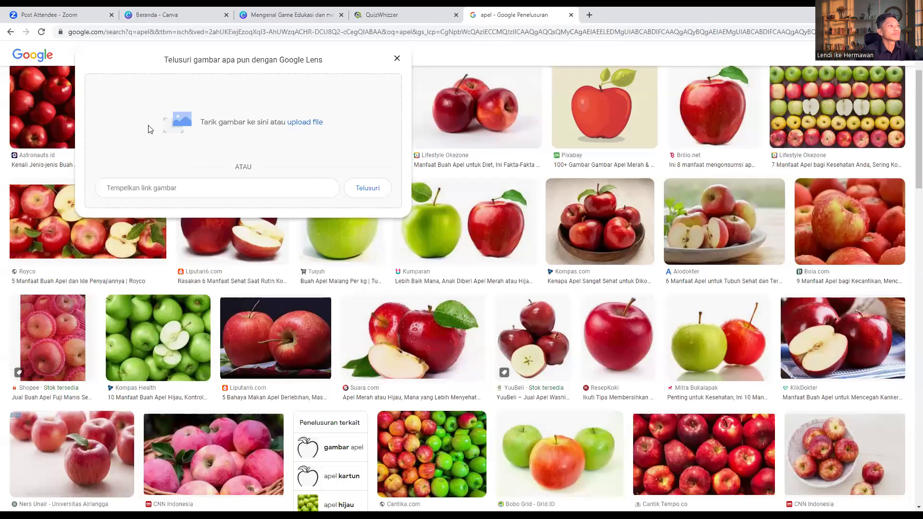
left_click(61, 75)
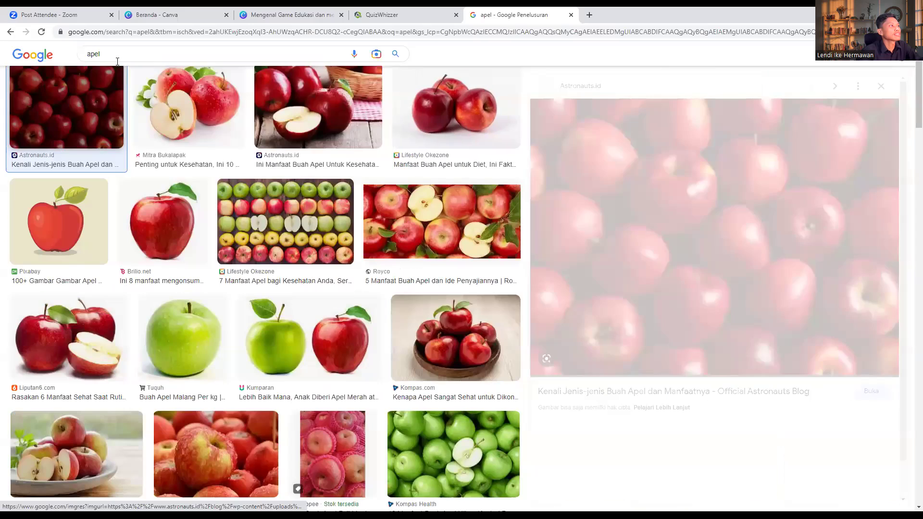
left_click(118, 58)
key("BackSpace")
key("BackSpace")
key("BackSpace")
key("BackSpace")
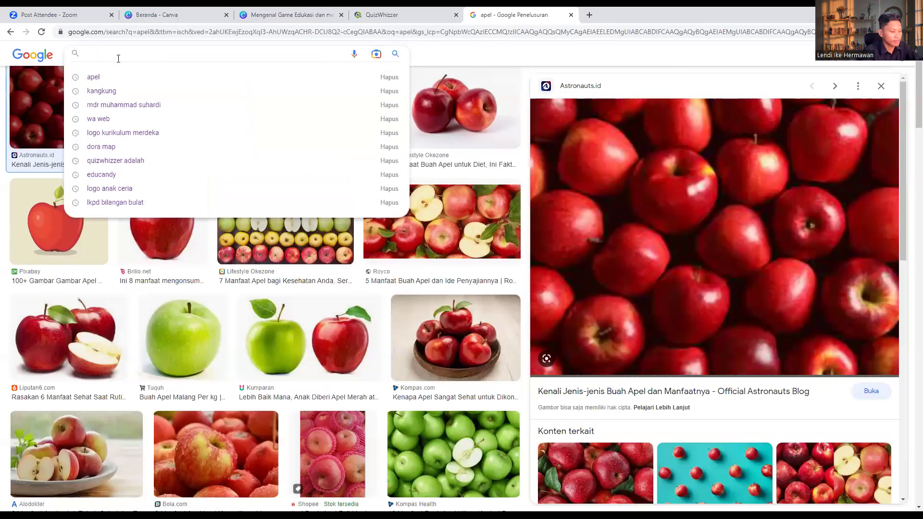
type("wortel")
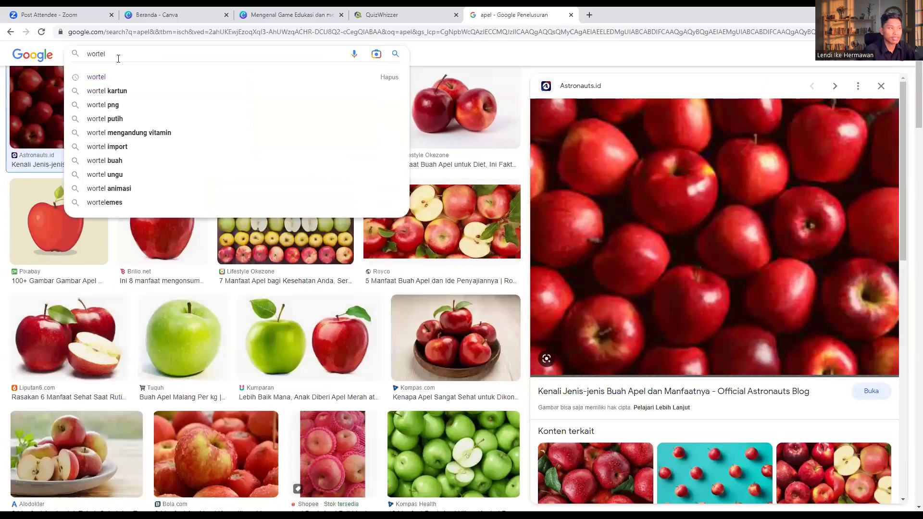
key("Return")
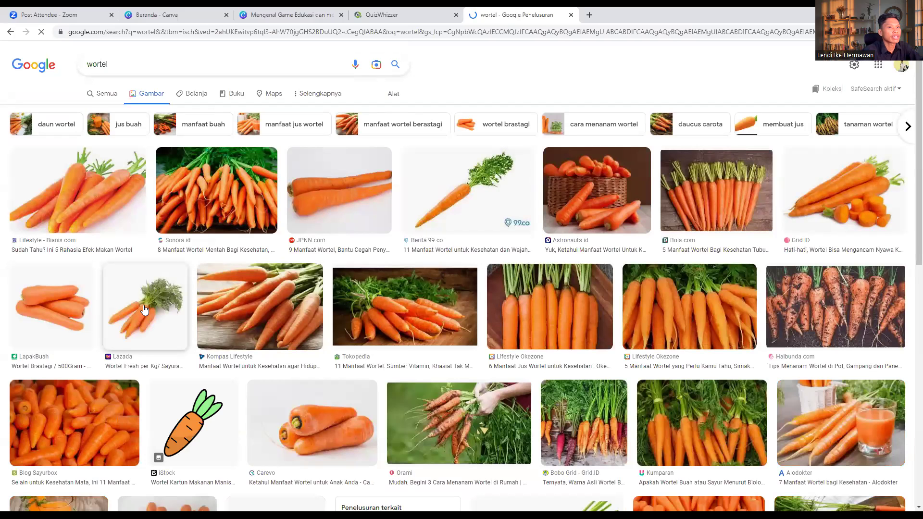
left_click_drag(143, 310, 450, 275)
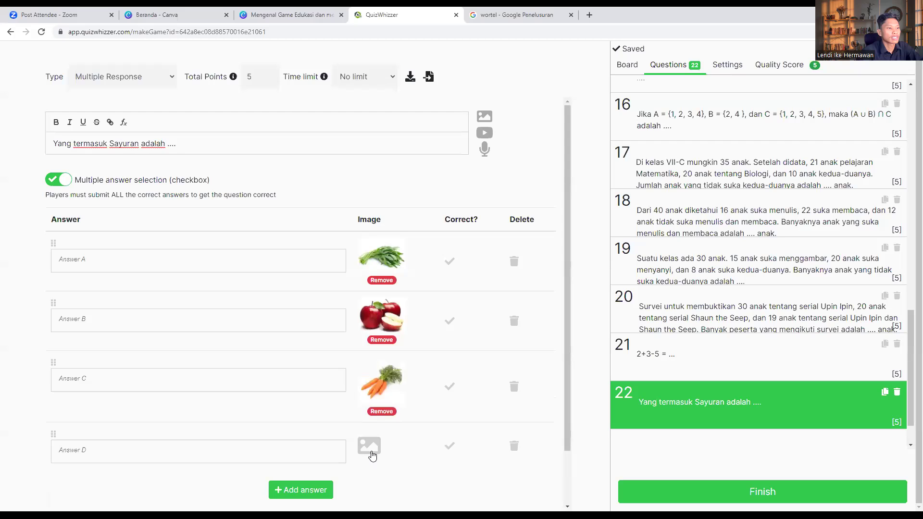
Search Google Images for "bayam" and add the first spinach picture as the image of answer D
left_click(370, 452)
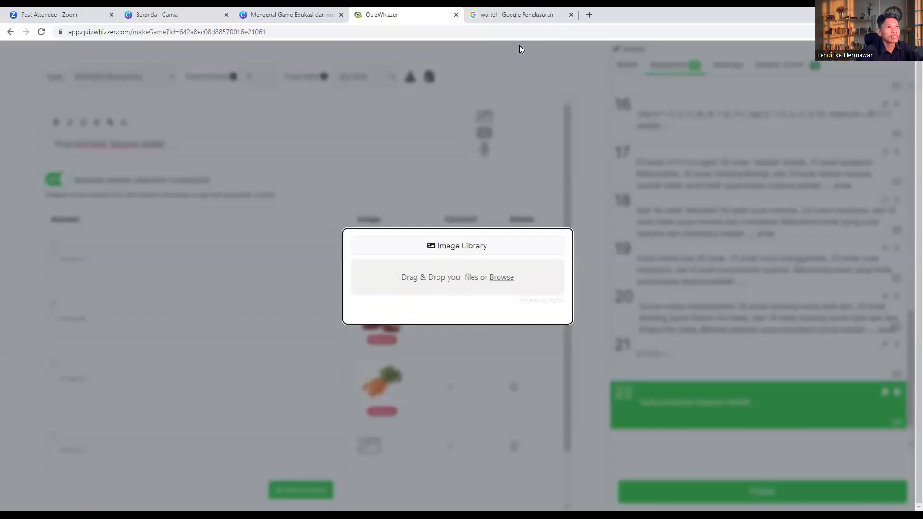
left_click(516, 14)
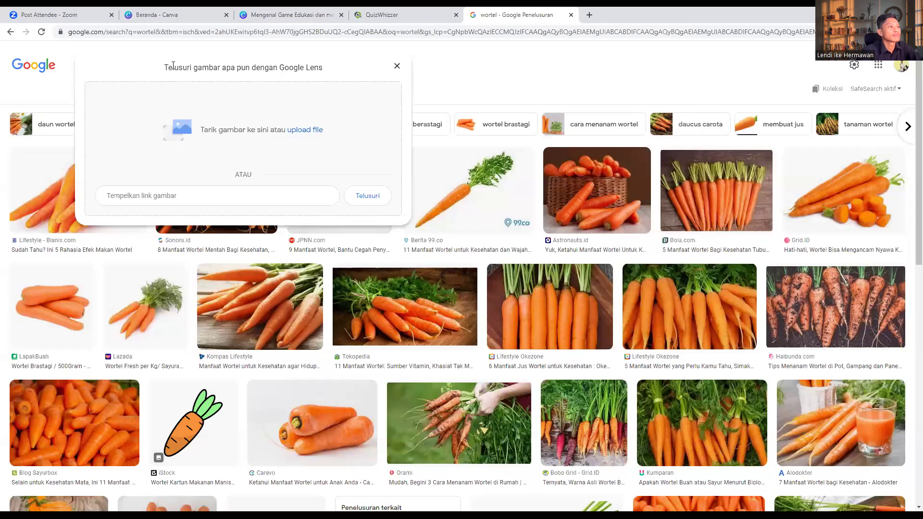
key("Escape")
key("slash")
type("bayam")
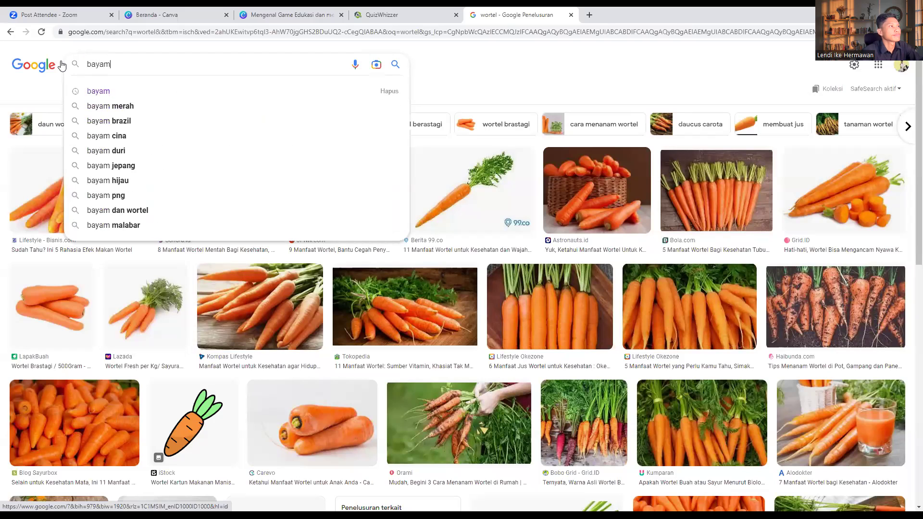
key("Return")
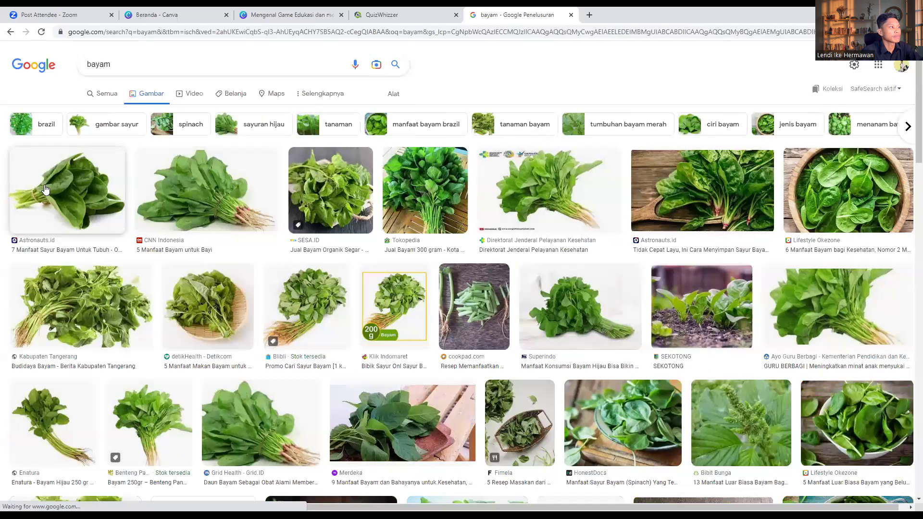
left_click_drag(50, 191, 422, 277)
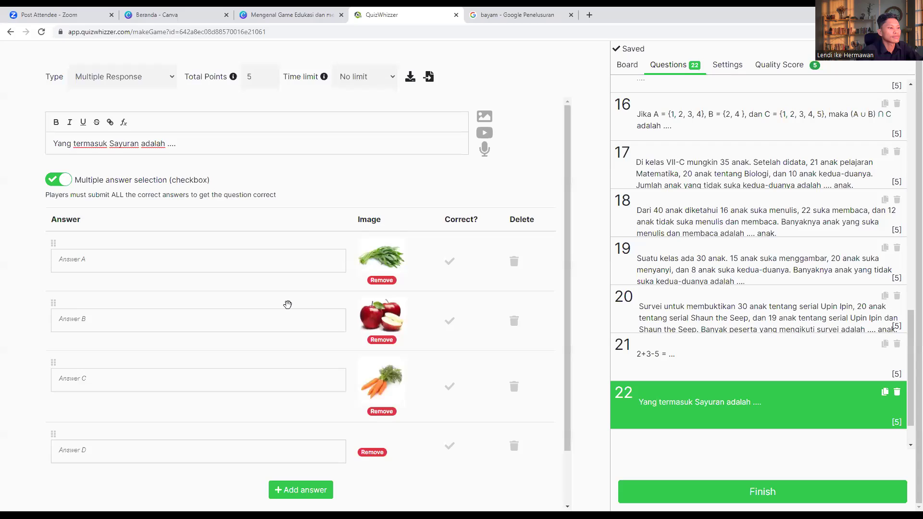
scroll(286, 308, "down", 2)
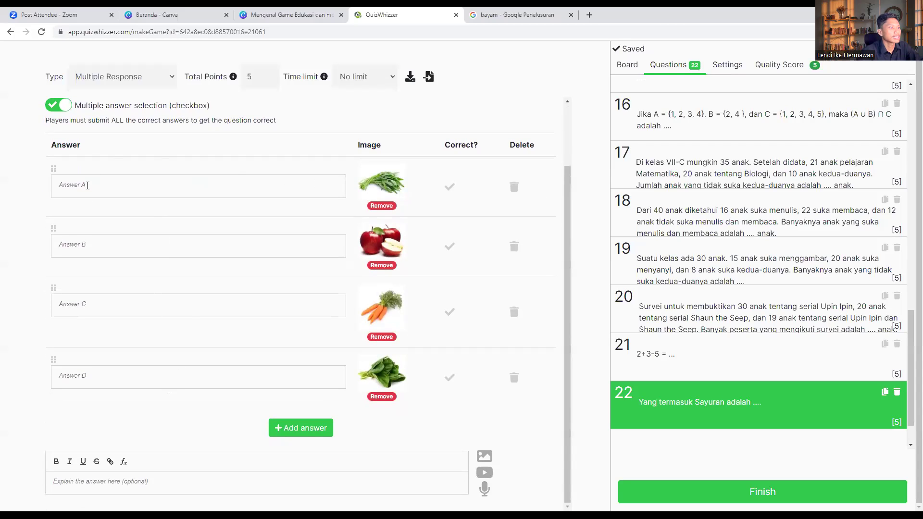
Add and remove a spare fifth answer, and mark answers A, C and D of question 22 as correct
left_click(294, 427)
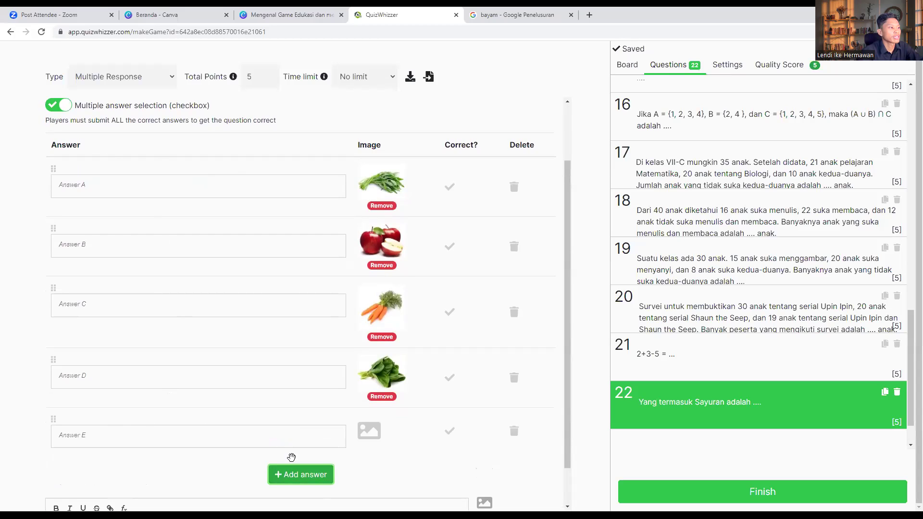
left_click(513, 432)
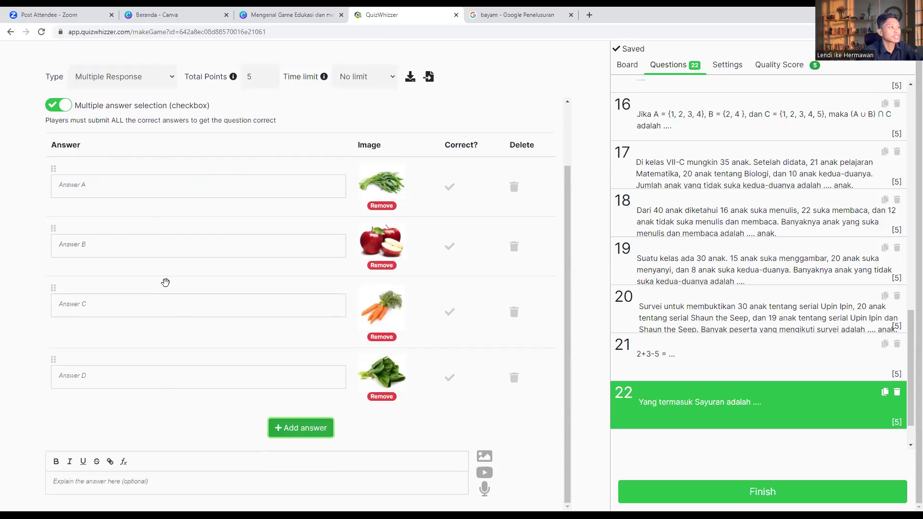
left_click(450, 189)
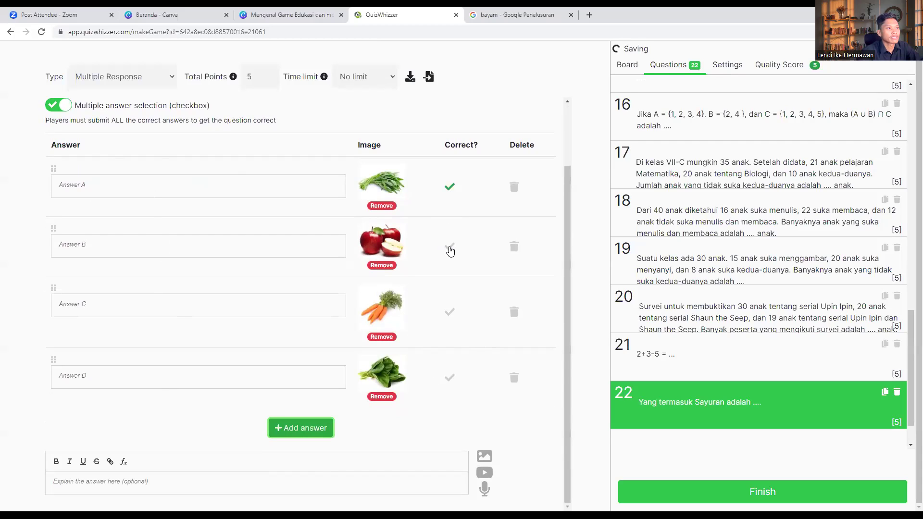
left_click(450, 315)
left_click(449, 377)
scroll(450, 377, "up", 2)
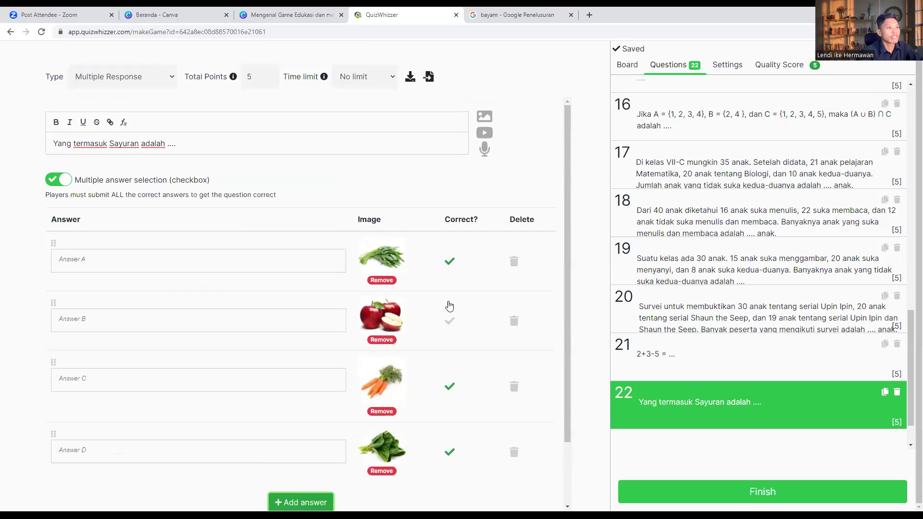
scroll(449, 322, "down", 2)
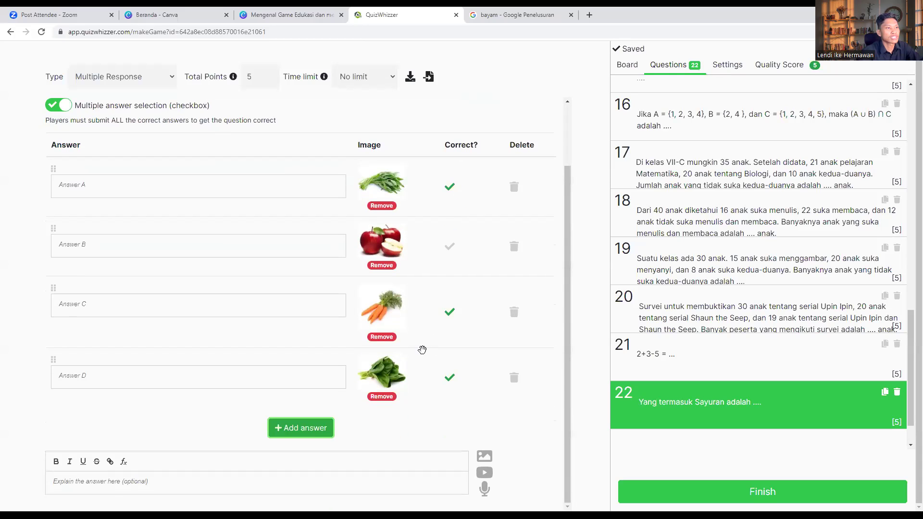
scroll(434, 307, "up", 2)
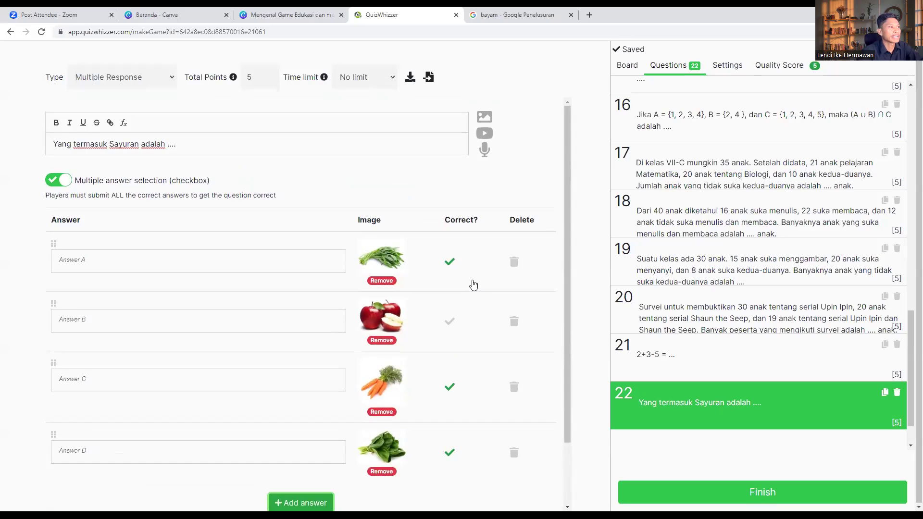
scroll(473, 284, "down", 2)
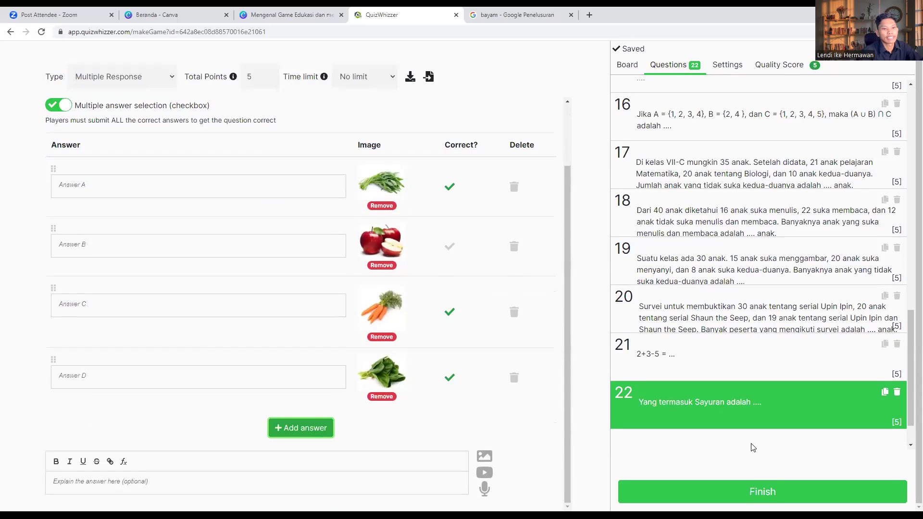
Add question 23 as a Numerical Answer question with the text "24:6= ...", ready for its correct answer
scroll(751, 450, "down", 1)
left_click(768, 419)
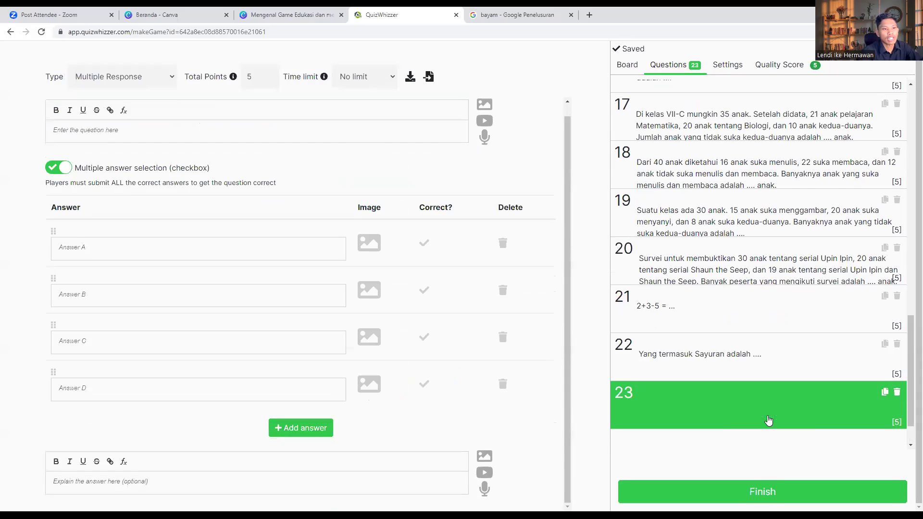
left_click(156, 80)
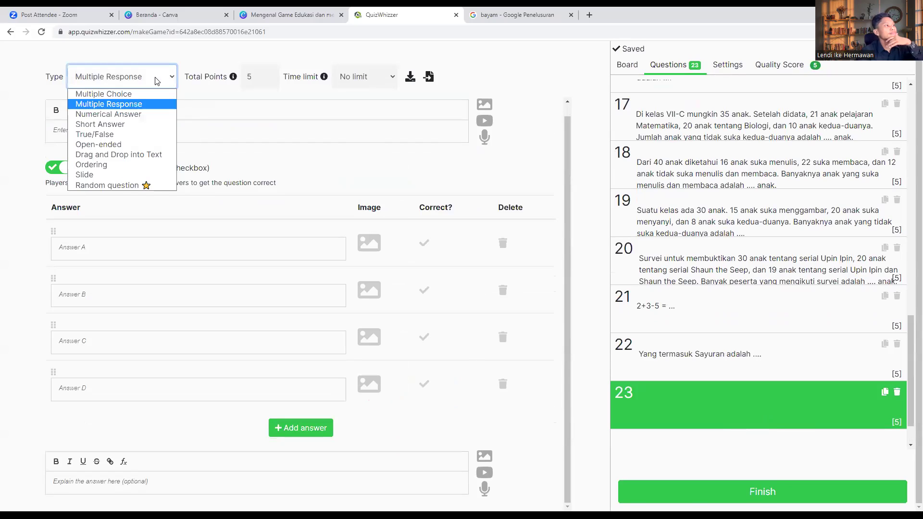
left_click(135, 120)
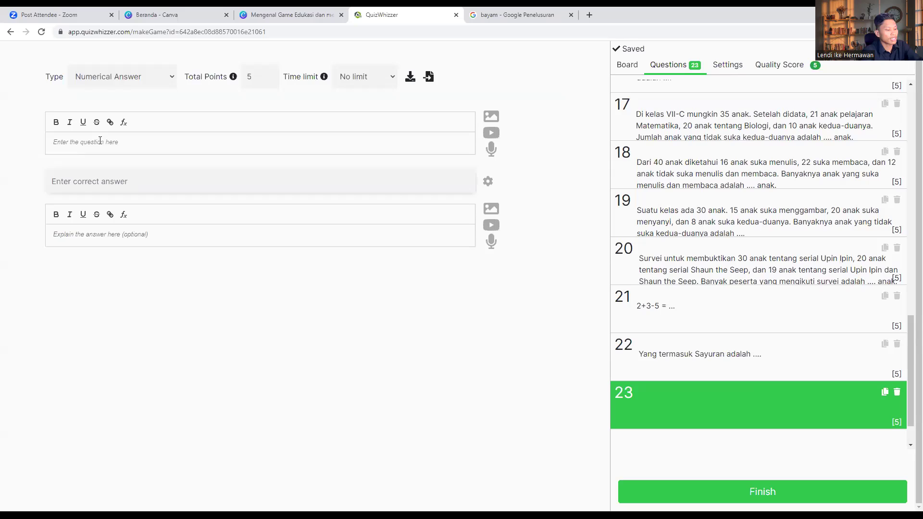
type("2")
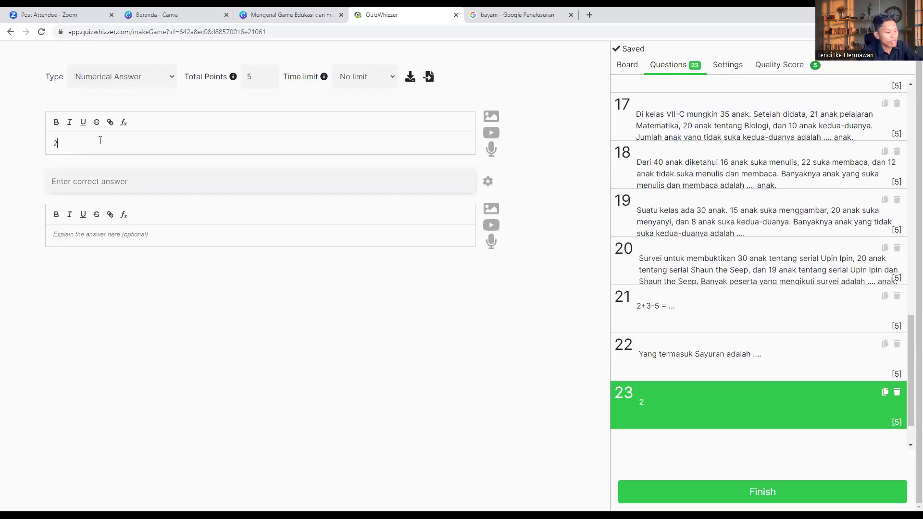
type("4:")
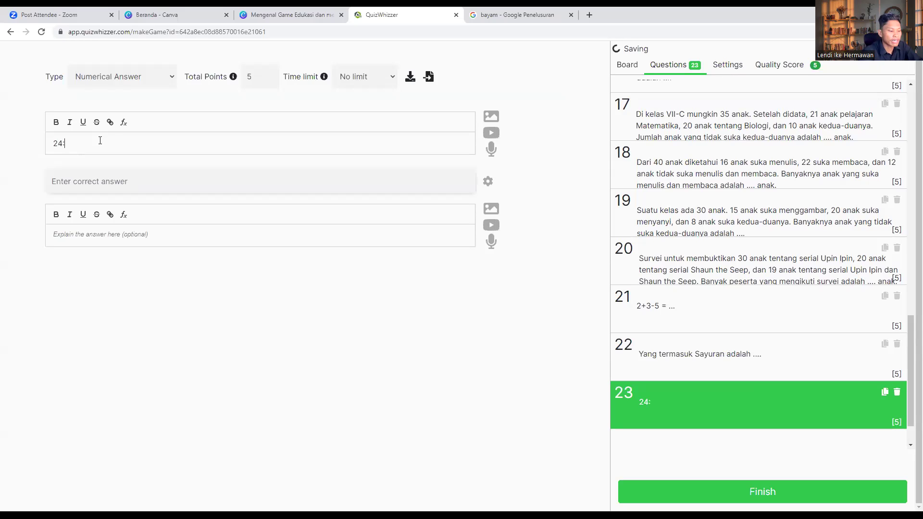
type("6= ...")
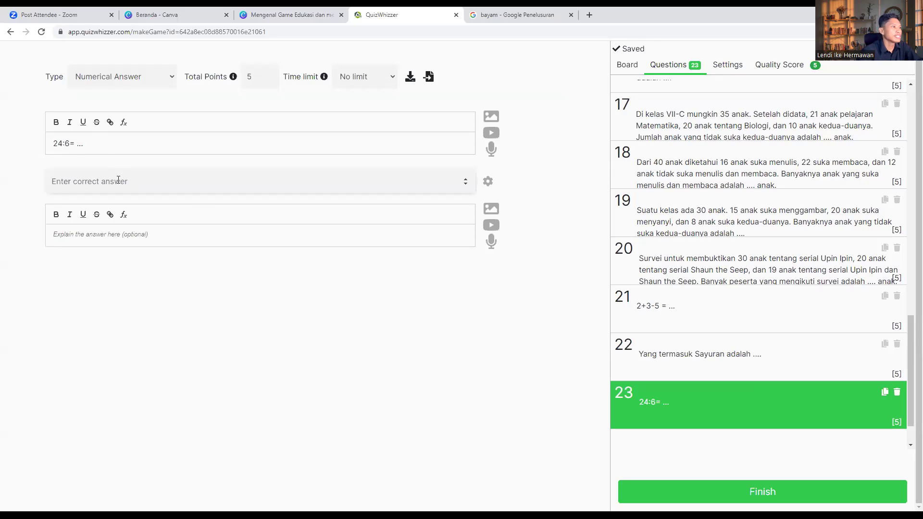
left_click(118, 180)
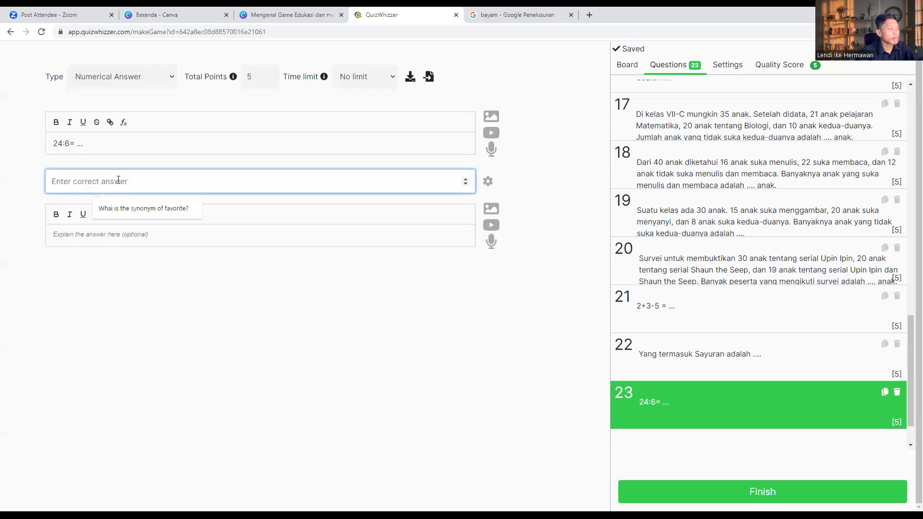
Try entering the letter "e" as the correct answer of the numerical question, clearing it each time
type("e")
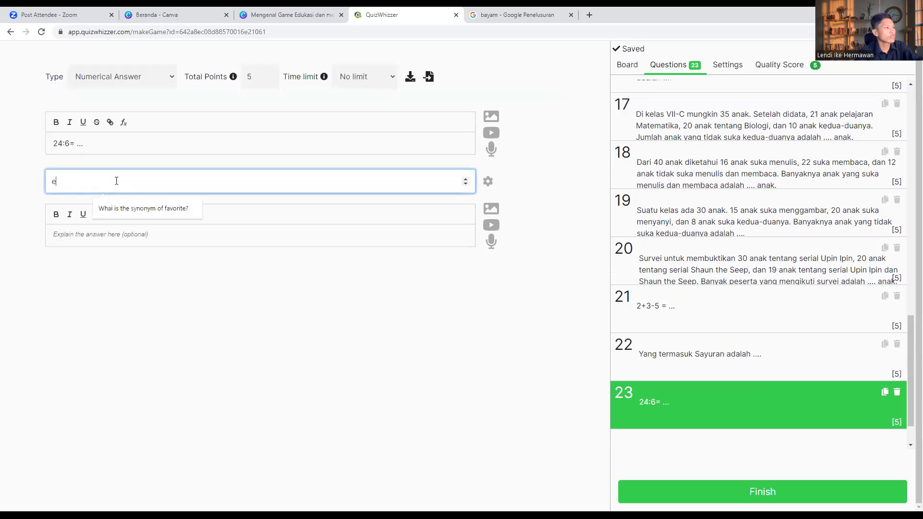
key("BackSpace")
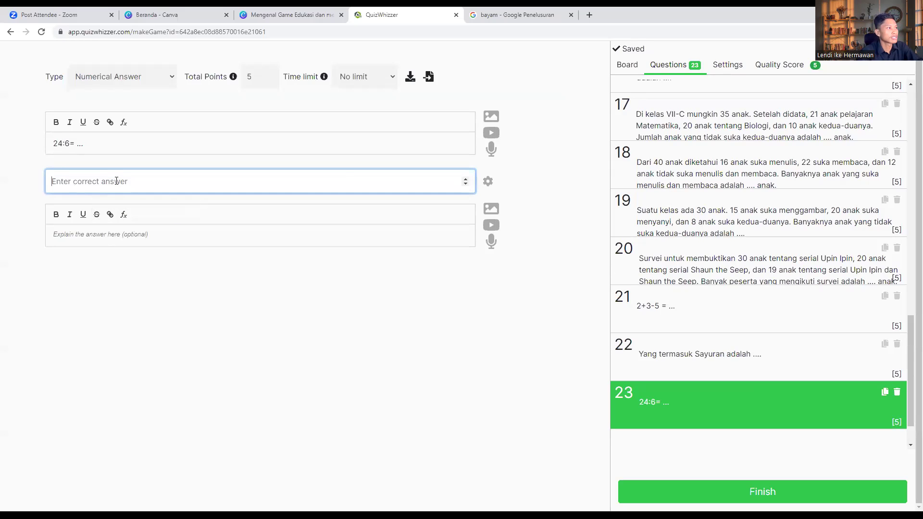
type("e")
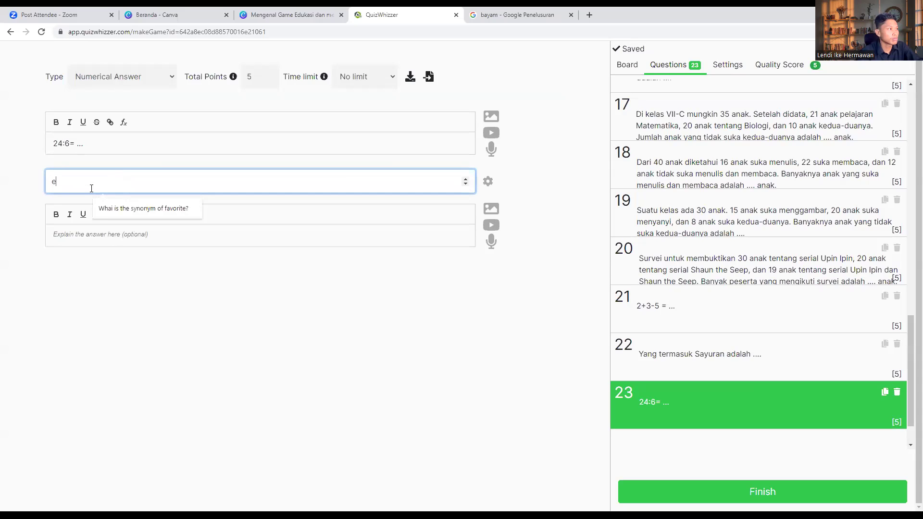
key("BackSpace")
type("e")
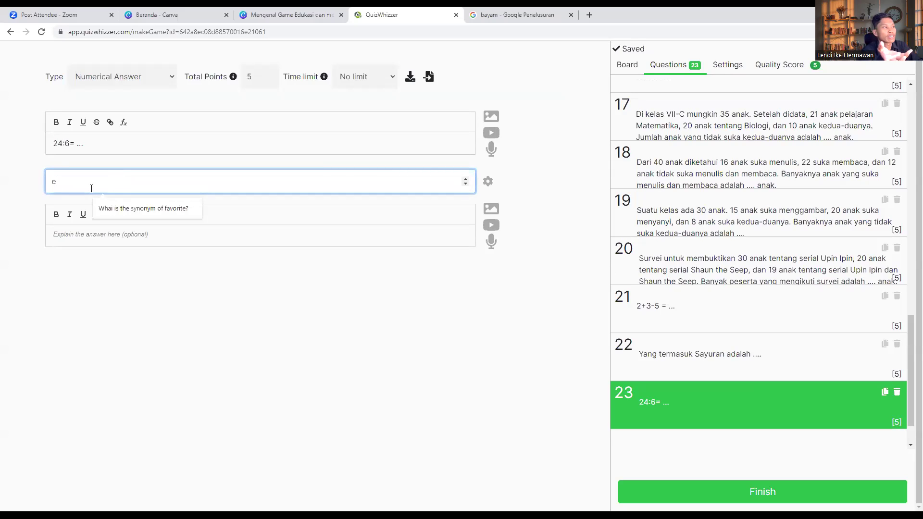
key("BackSpace")
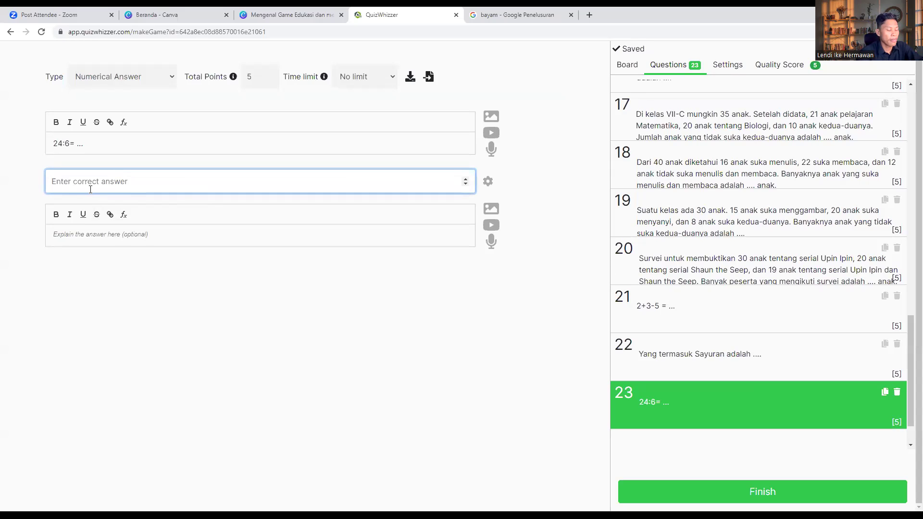
Set the correct answer of the numerical question "24:6= ..." to 4
type("4")
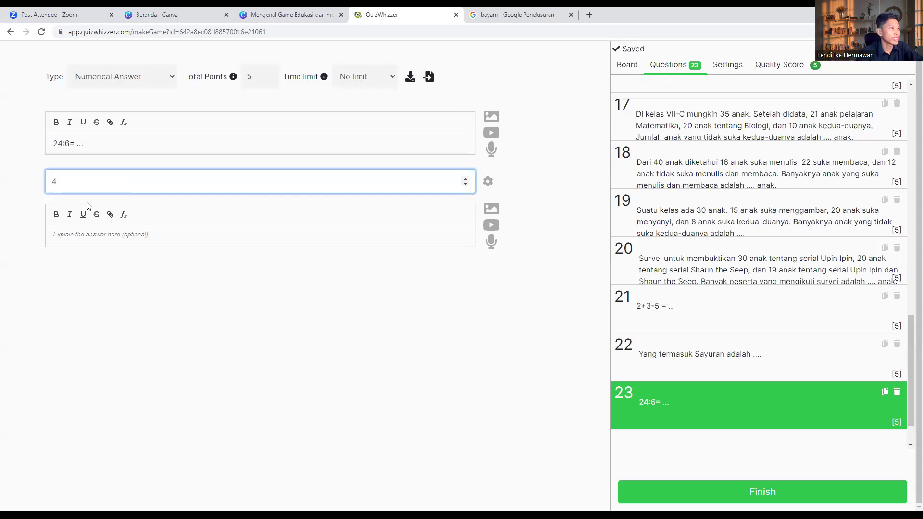
left_click(26, 177)
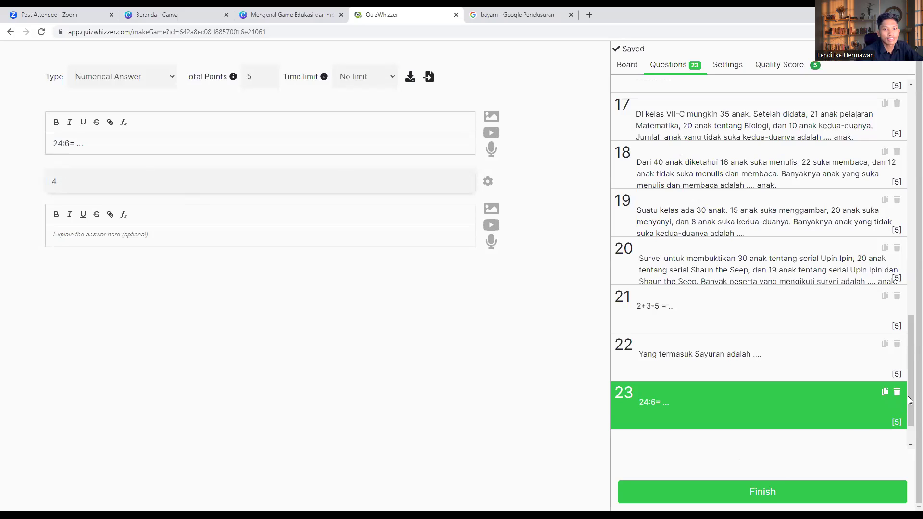
Add question 24 as a Short Answer question with the text "Siapa presiden Indonesia saat ini?"
scroll(817, 435, "down", 1)
left_click(733, 416)
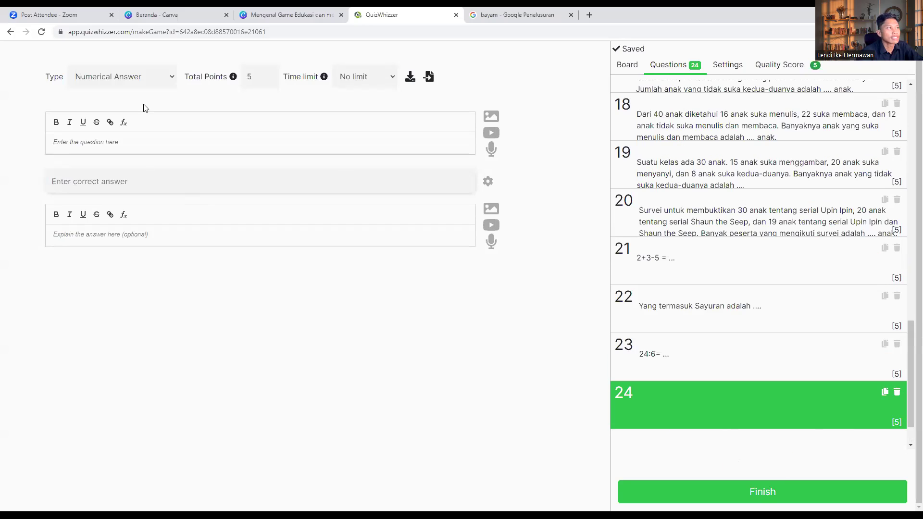
left_click(121, 78)
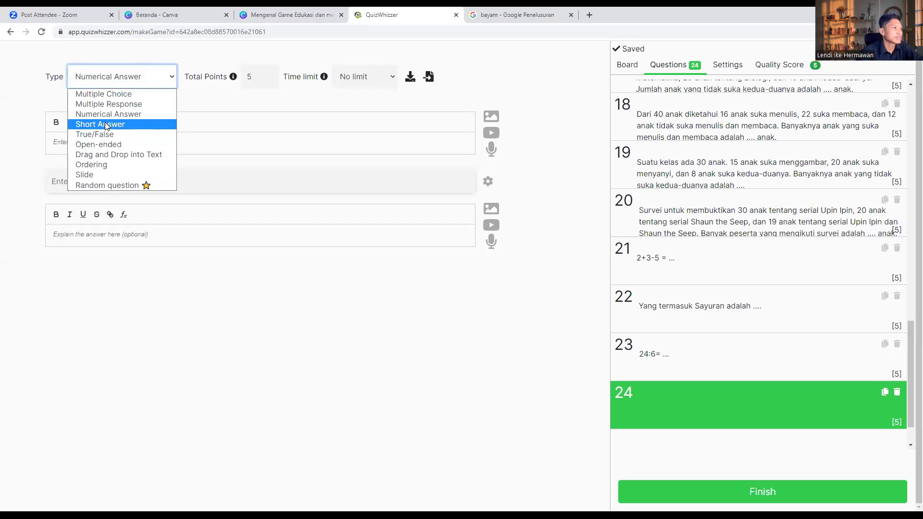
left_click(104, 124)
left_click(81, 142)
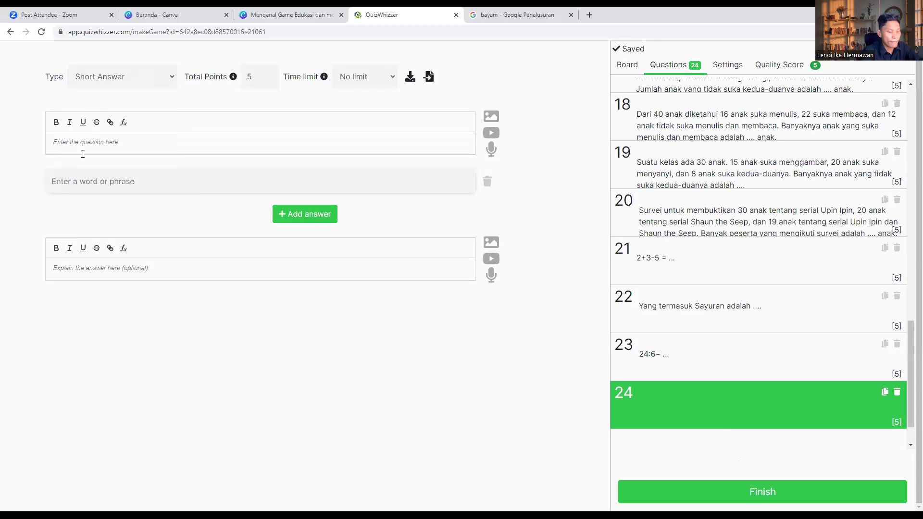
type("S")
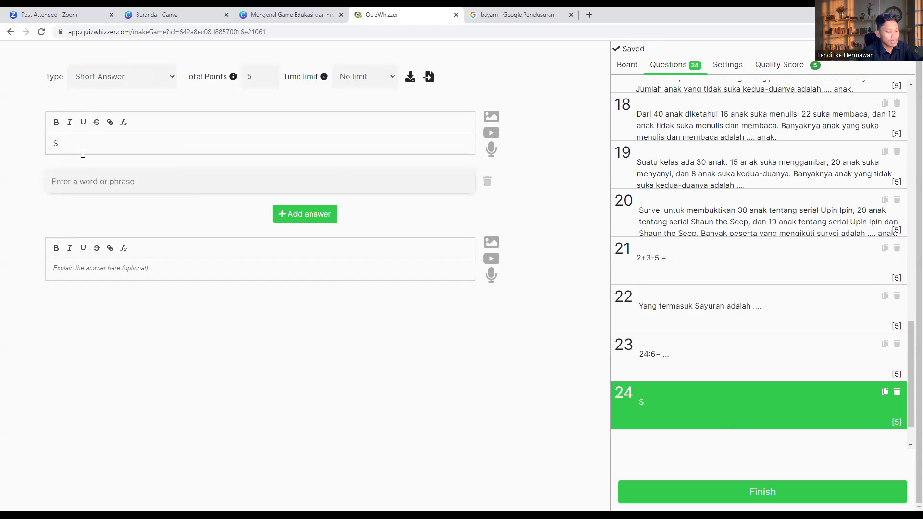
type("iapa presiden Indones")
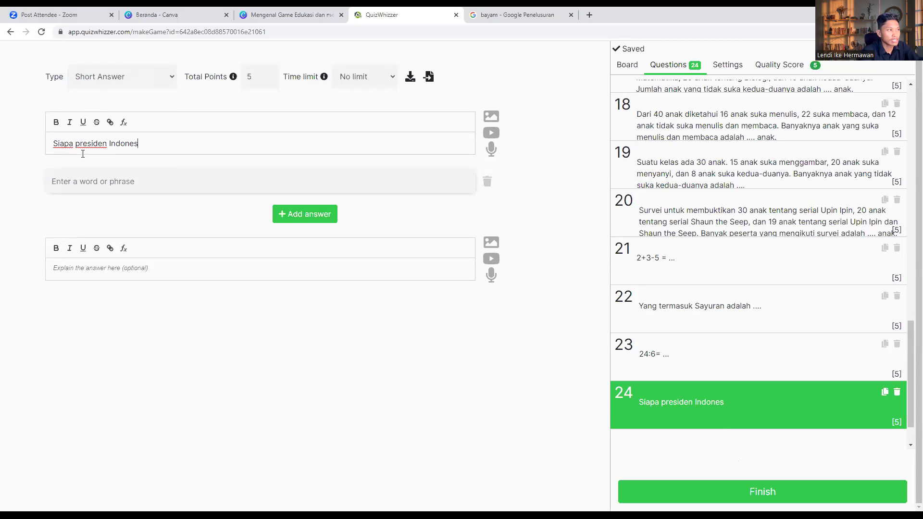
type("ia saat ini?")
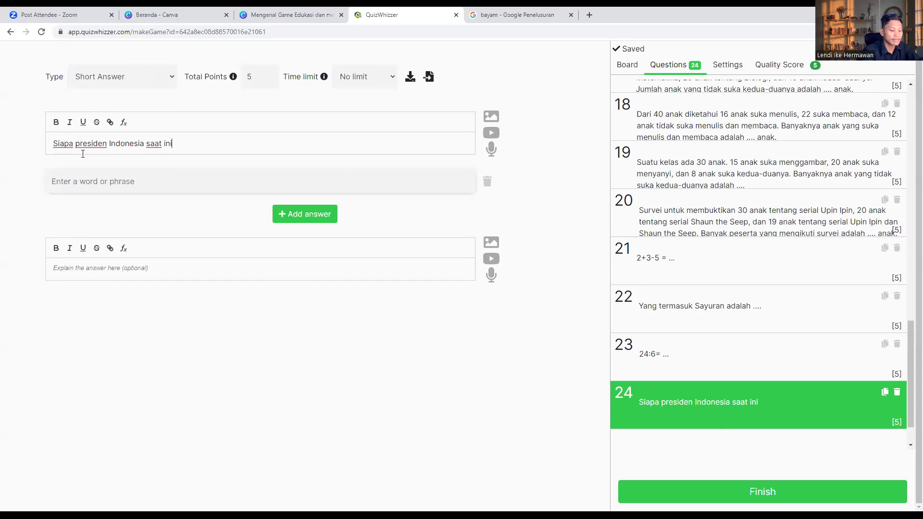
Enter "Jokowi" as the accepted answer of question 24 and "Joko Widodo" as its answer explanation
left_click(100, 182)
type("Jokowi")
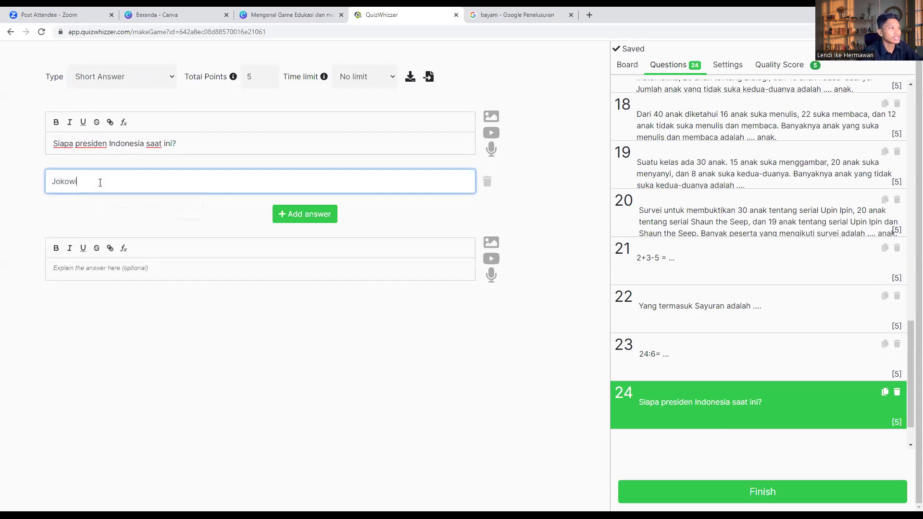
left_click(102, 215)
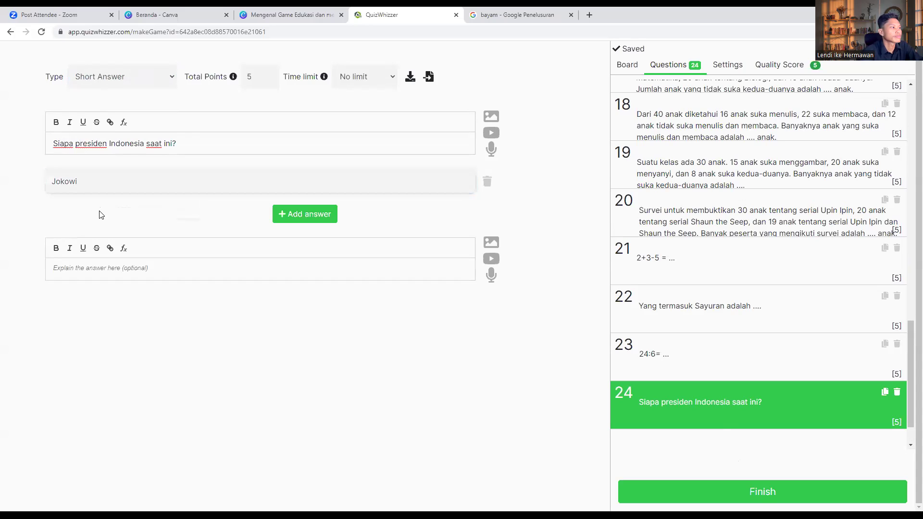
left_click(88, 271)
type("Joko Widodo")
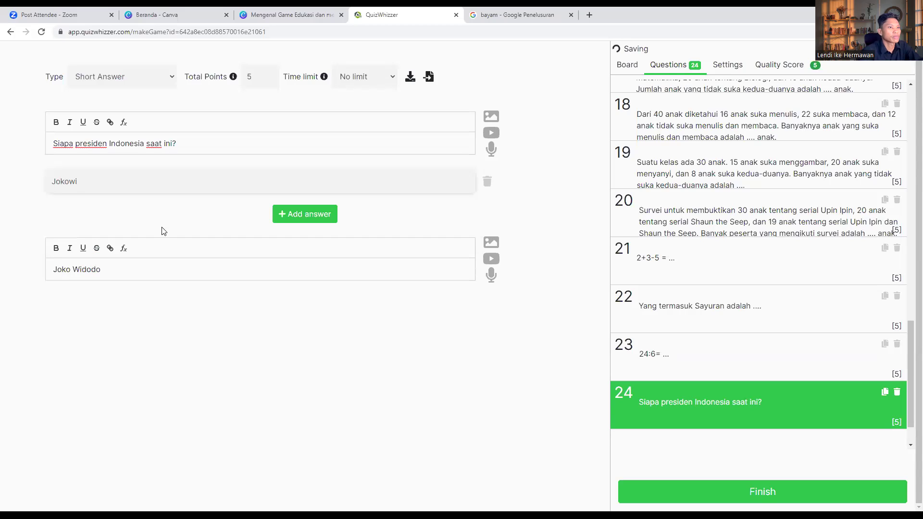
left_click(89, 188)
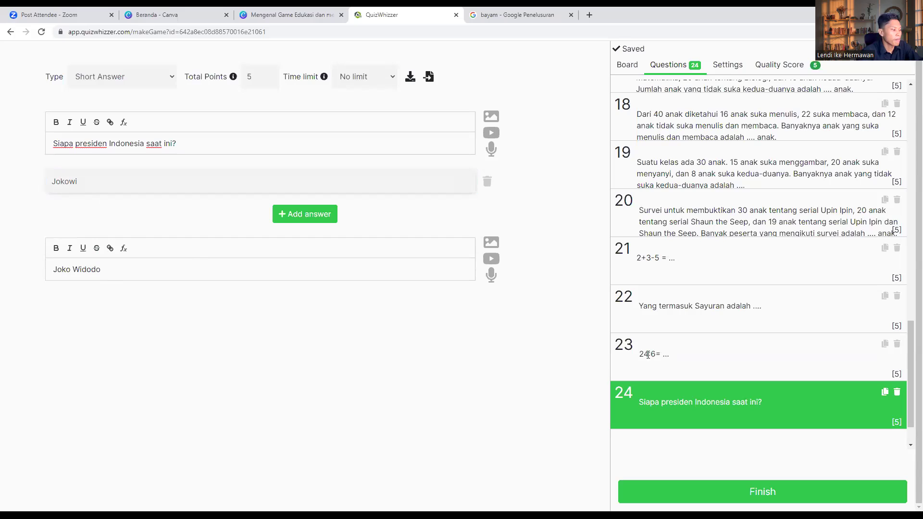
Add question 25 and set its type to True/False
scroll(793, 448, "down", 1)
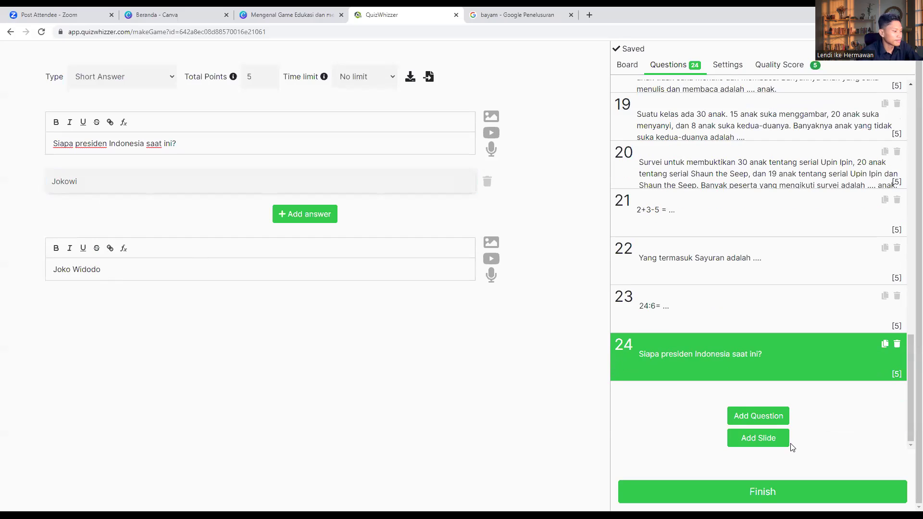
left_click(757, 418)
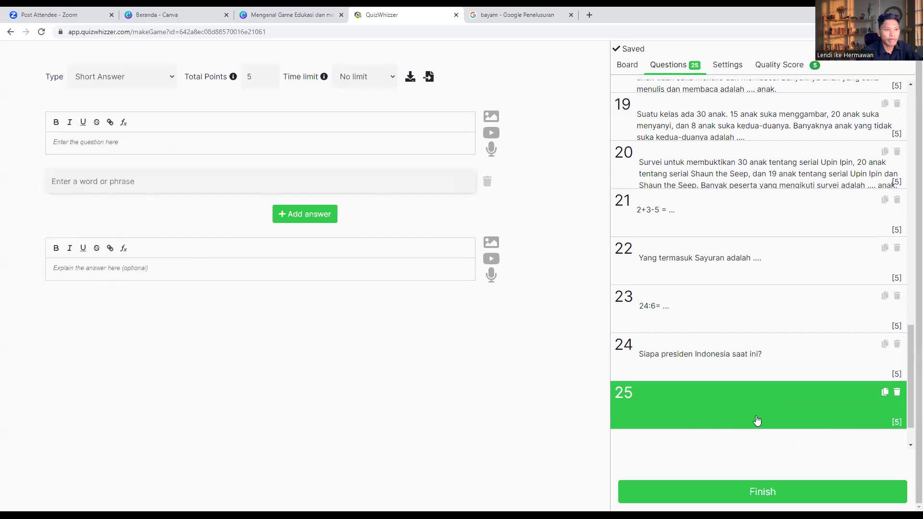
left_click(124, 79)
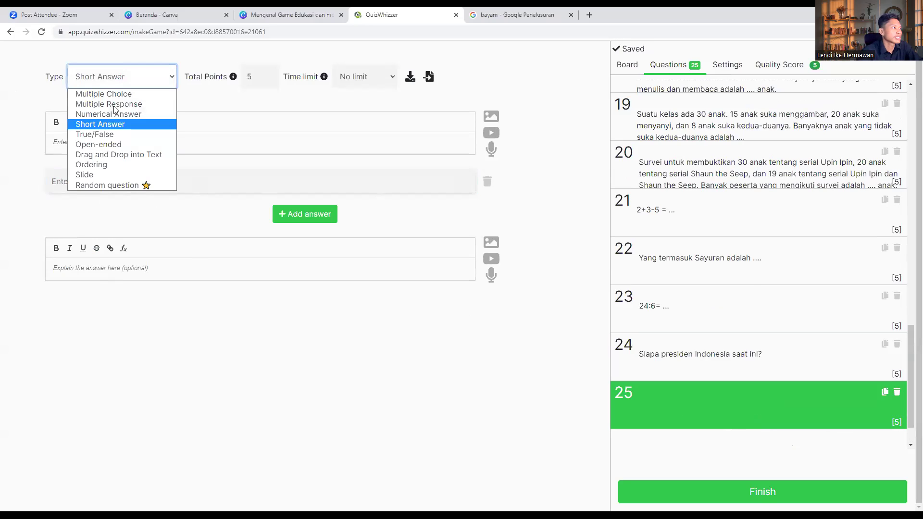
left_click(106, 135)
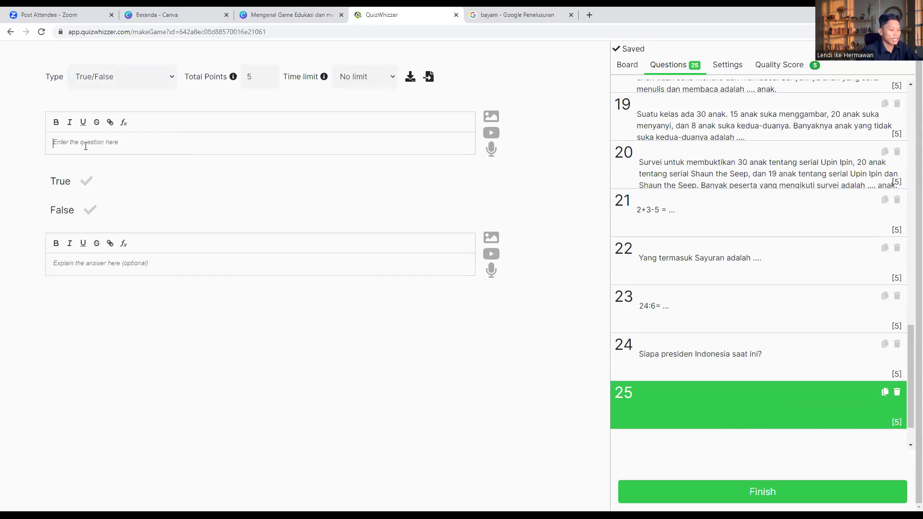
Enter "Dasar Negara Indonesia adalah Pancasila." as the text of question 25 and mark True as the correct answer
type("Dasar Neg")
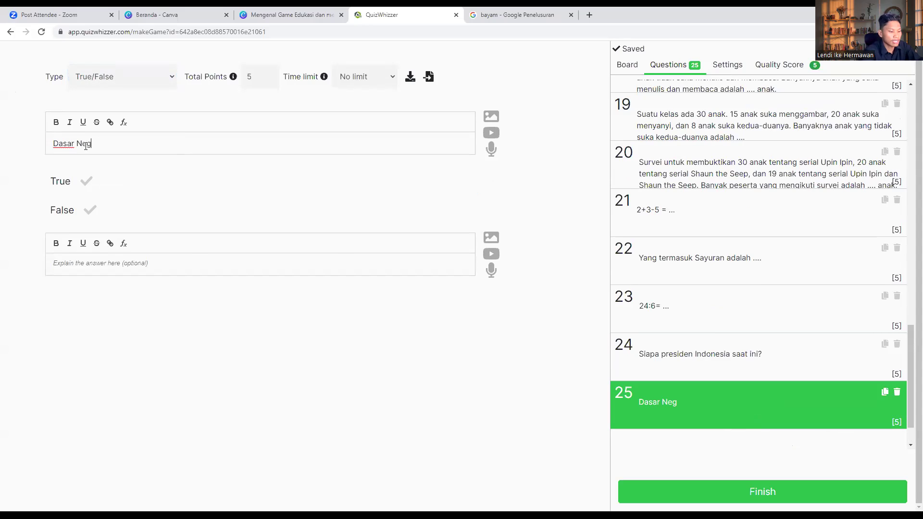
type("ara Indonesia ada;a")
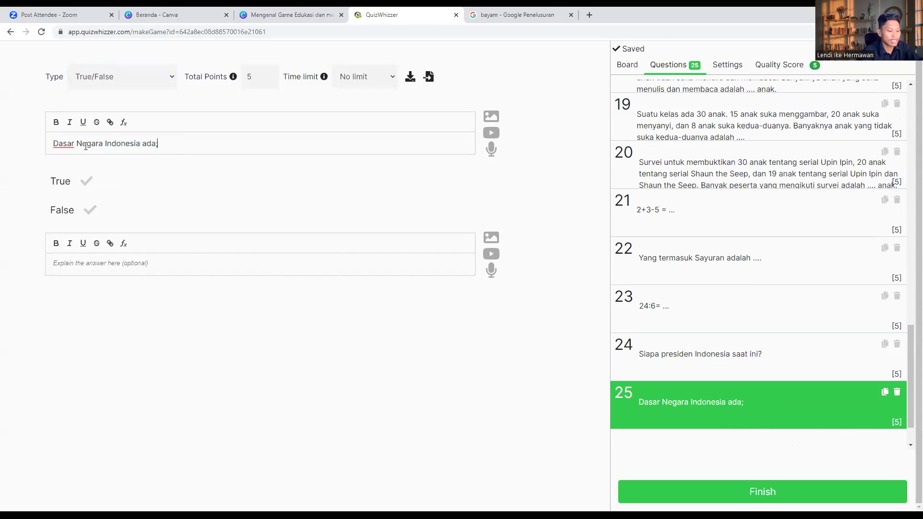
key("BackSpace")
key("BackSpace")
type("lah Pancasila.")
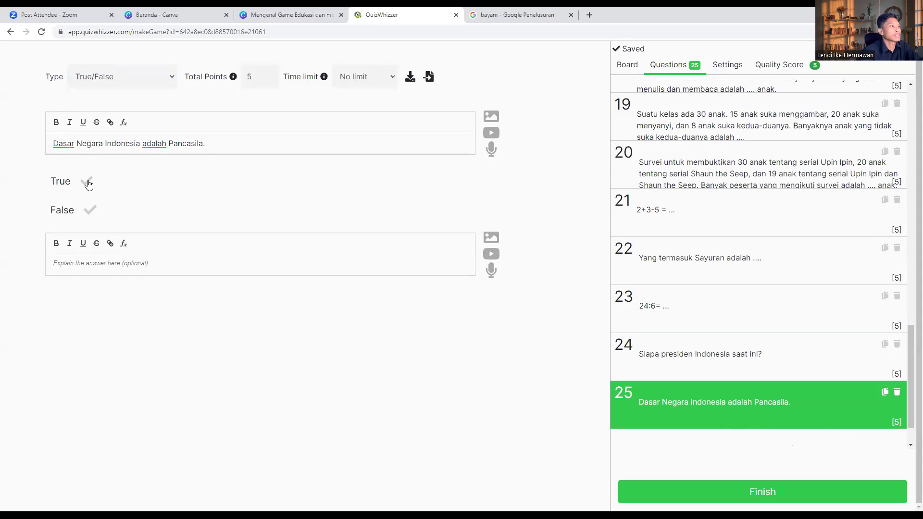
left_click(87, 181)
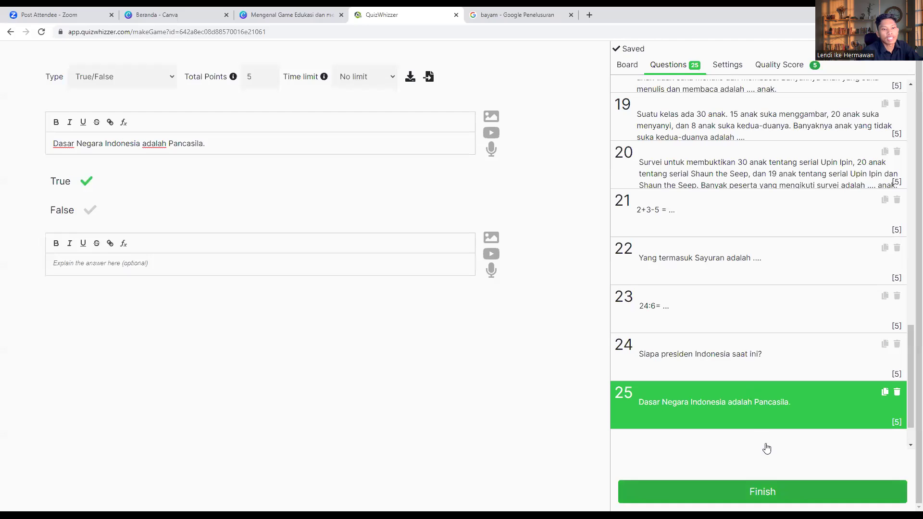
Add question 26 as an Open-ended question with the text "apa makanan kesukaanmu?"
scroll(766, 447, "down", 1)
left_click(766, 422)
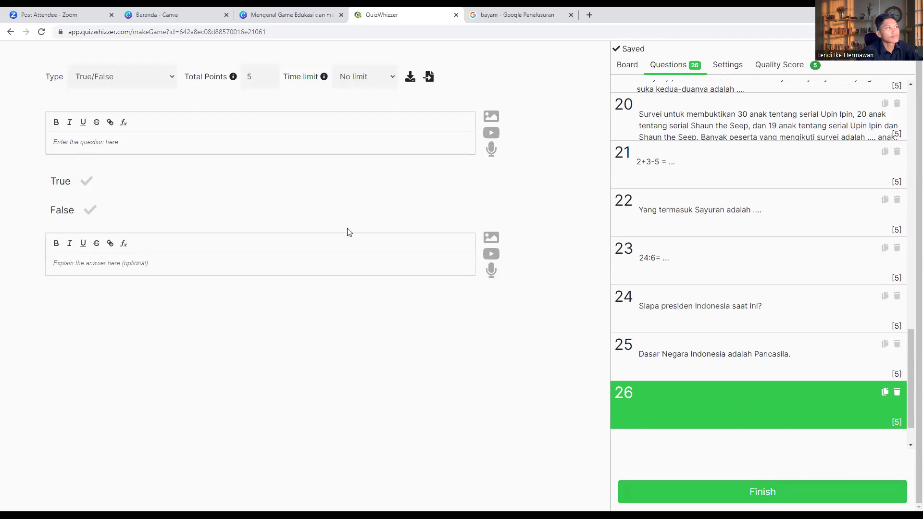
left_click(162, 81)
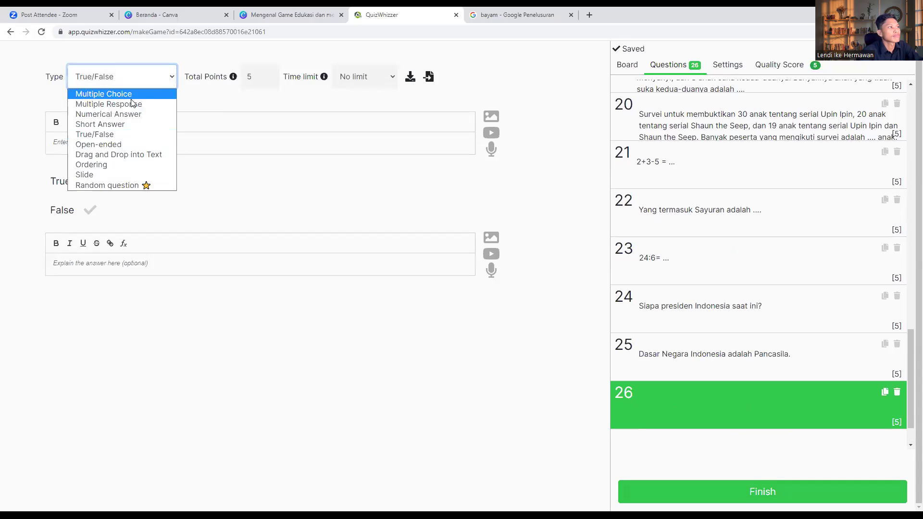
left_click(118, 147)
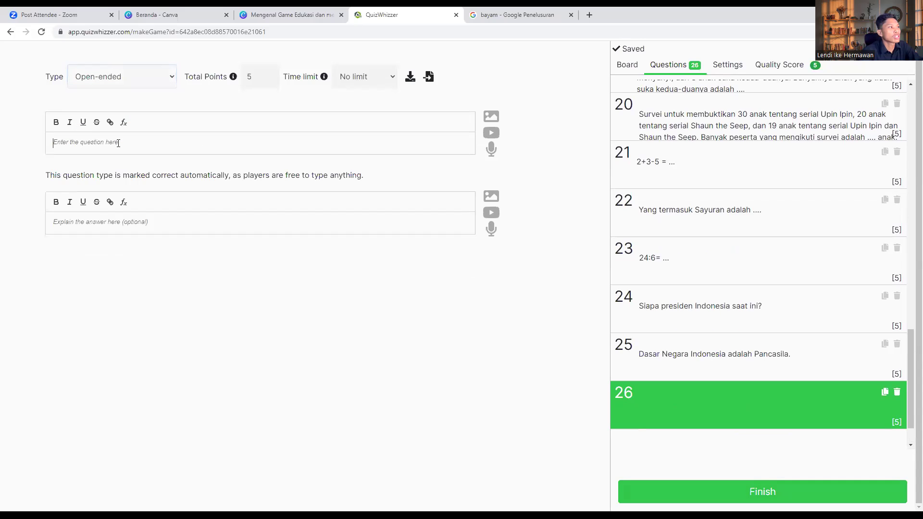
left_click(91, 141)
type("apa makanan kesukaanmu?")
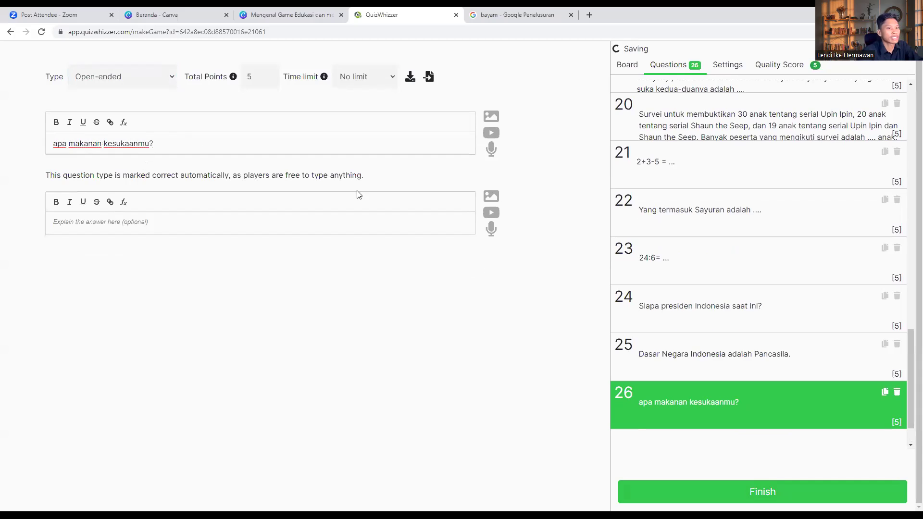
Add question 27 as a Drag and Drop into Text question with the text "Ibu pergi ke [[1]]"
scroll(830, 413, "down", 1)
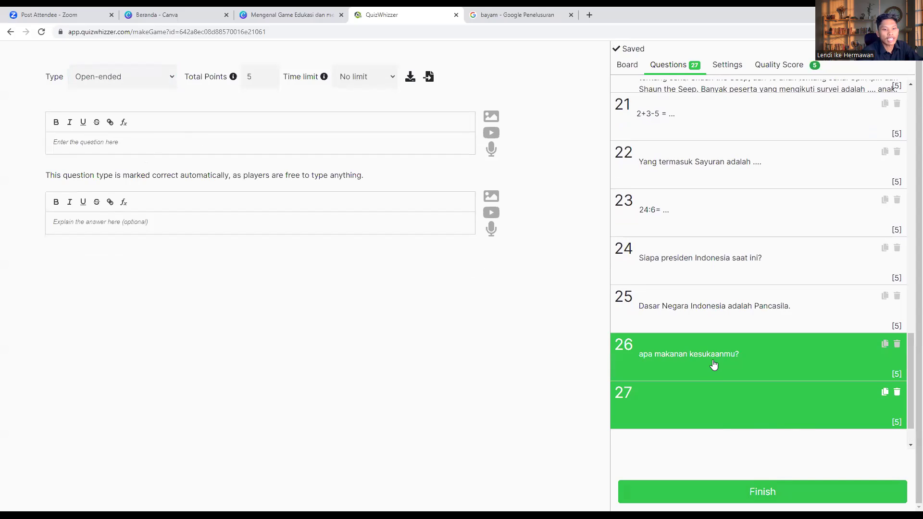
scroll(716, 365, "down", 1)
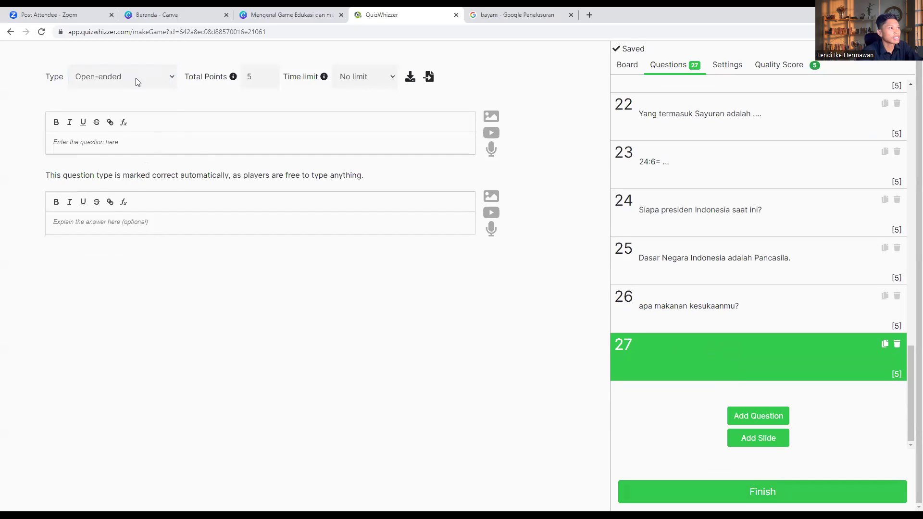
left_click(135, 82)
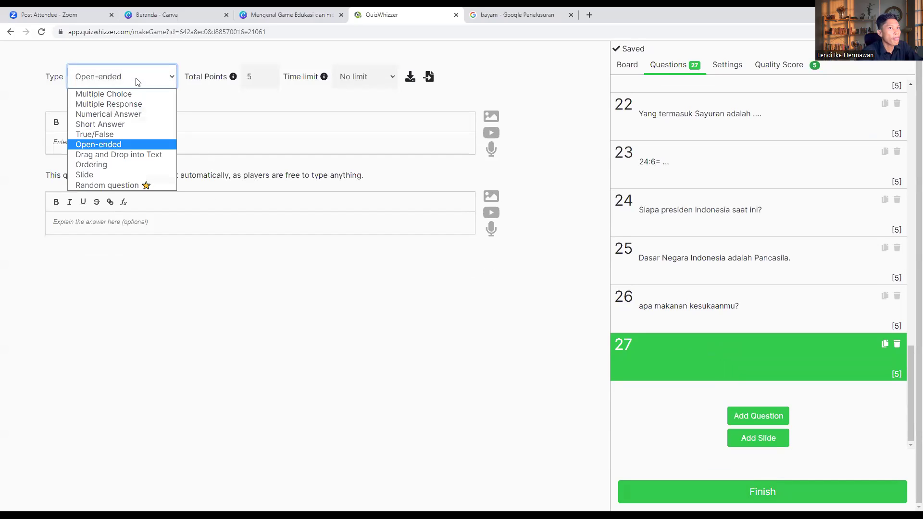
left_click(129, 155)
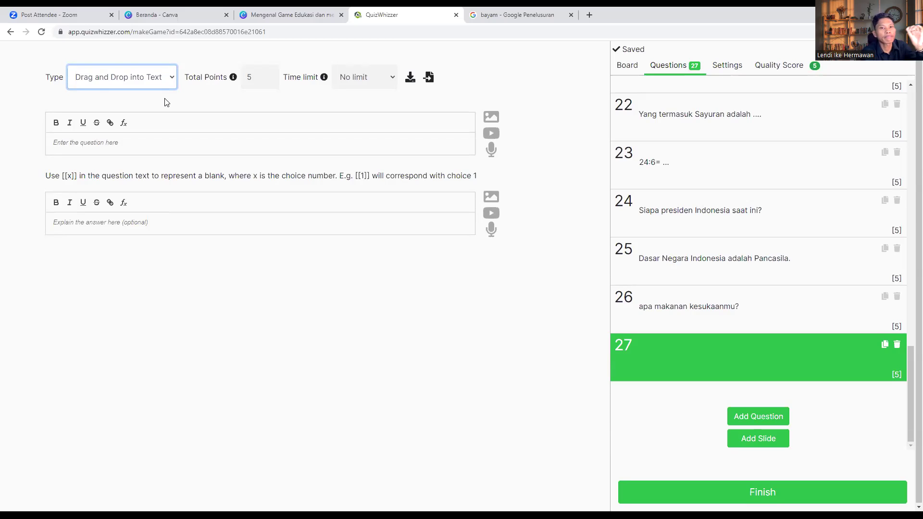
left_click(164, 135)
type("Ibu per")
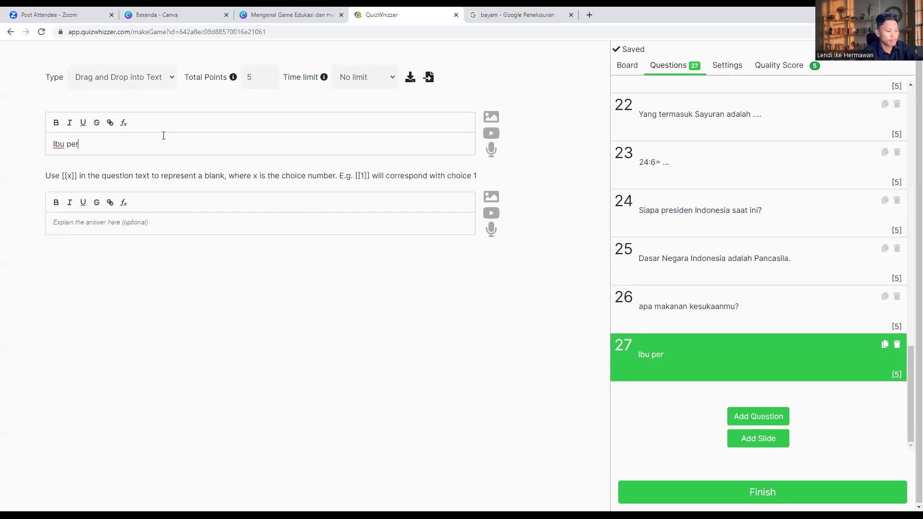
type("gi ke [[")
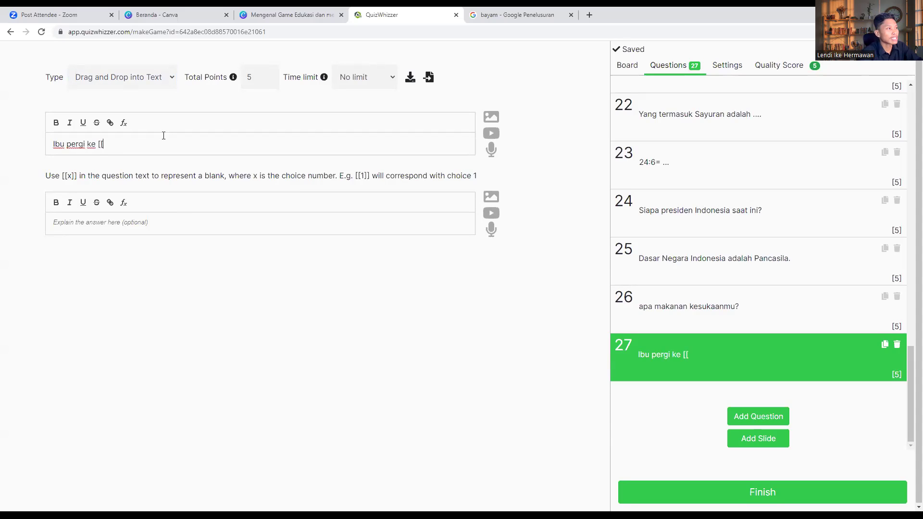
type("]]")
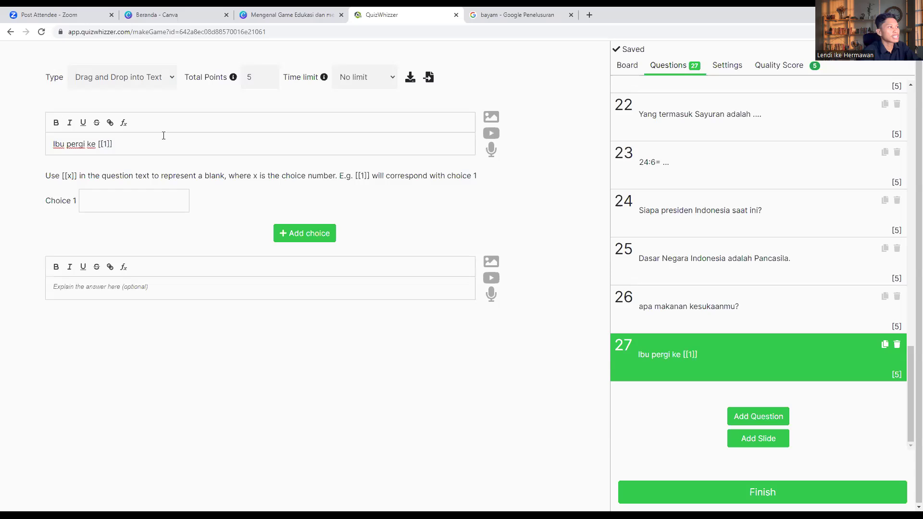
Enter "Pasar" as choice 1 of question 27
left_click(106, 202)
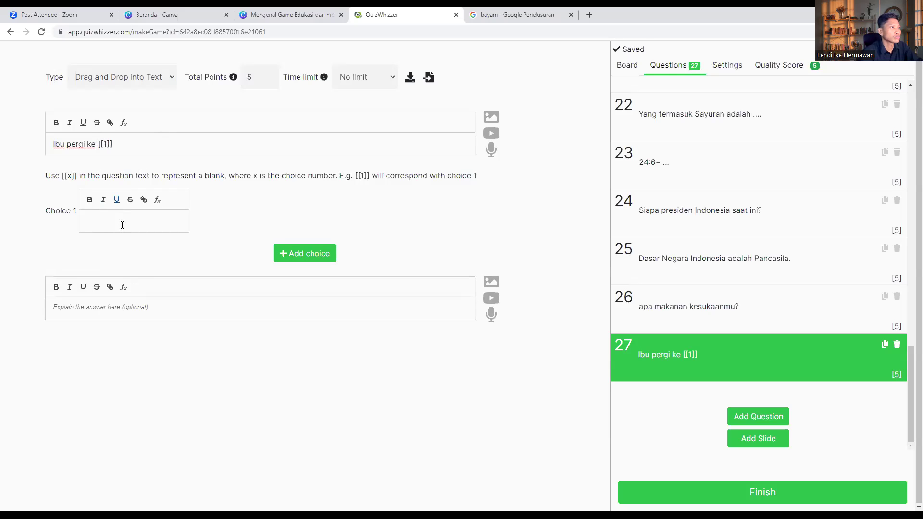
type("Pasar")
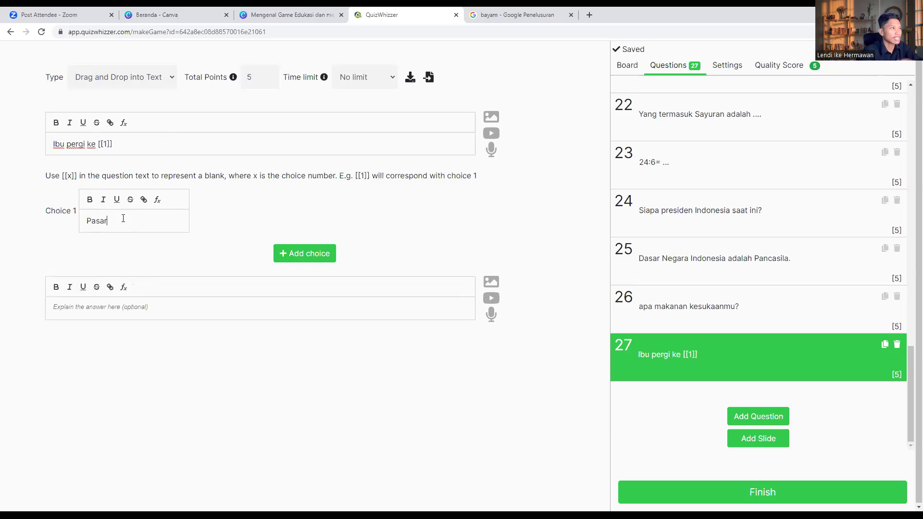
left_click(243, 206)
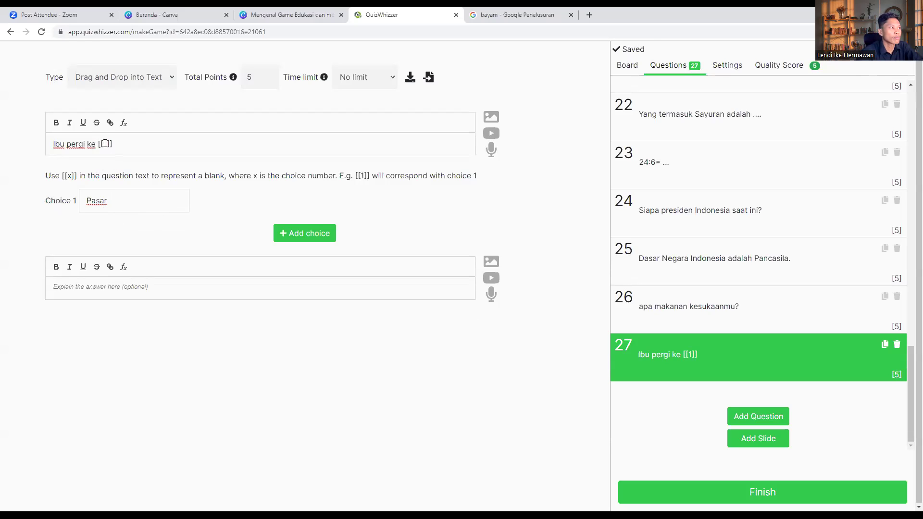
Extend the text of question 27 with "pada [[2]]" and enter "pagi" as choice 2
left_click(123, 145)
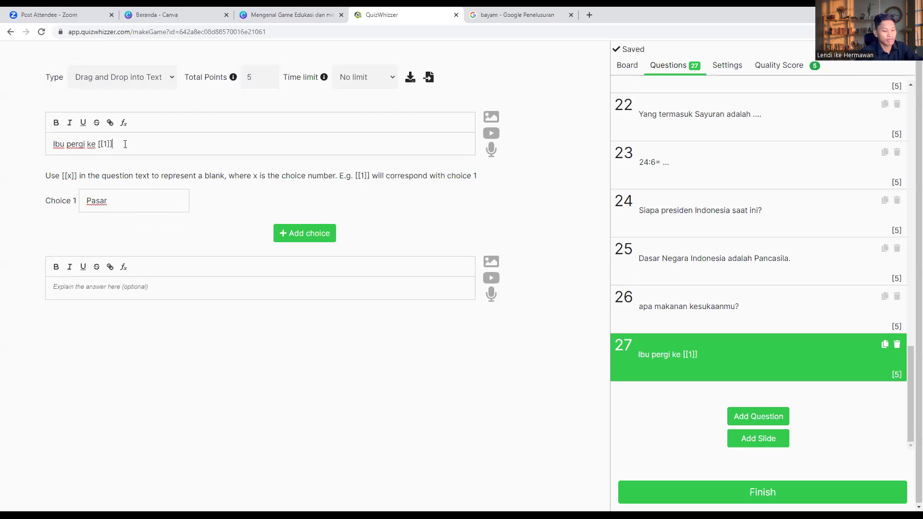
type("pada")
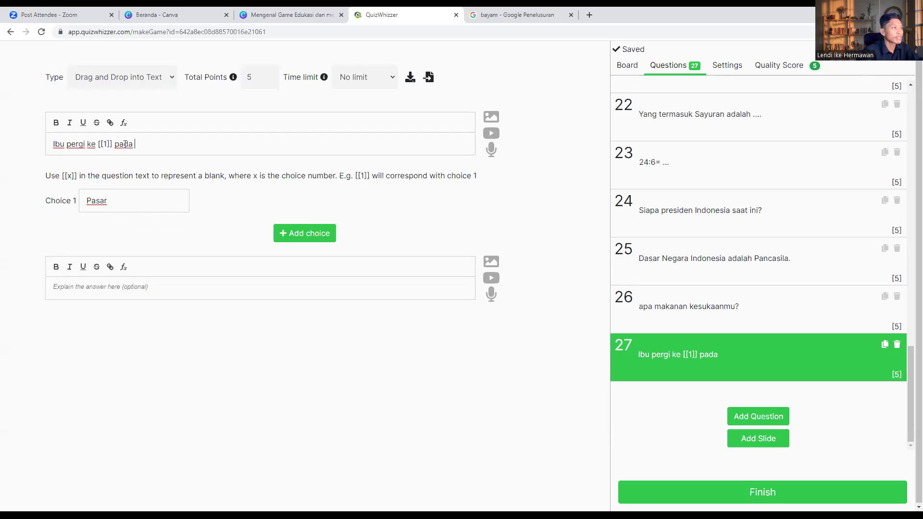
type("[2]]")
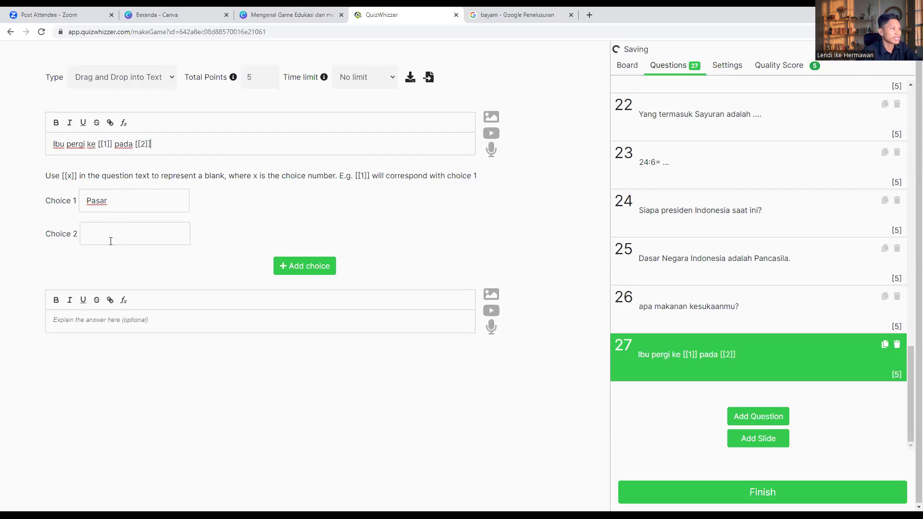
left_click(110, 241)
type("pagi")
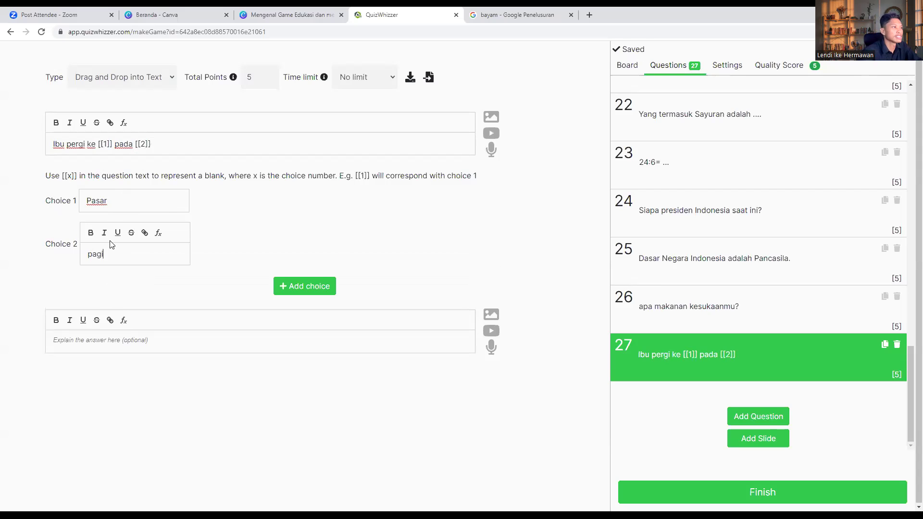
Extend the text of question 27 with "hari ditemani [[3]]" and enter "ayah" as choice 3
left_click(197, 146)
type("hari")
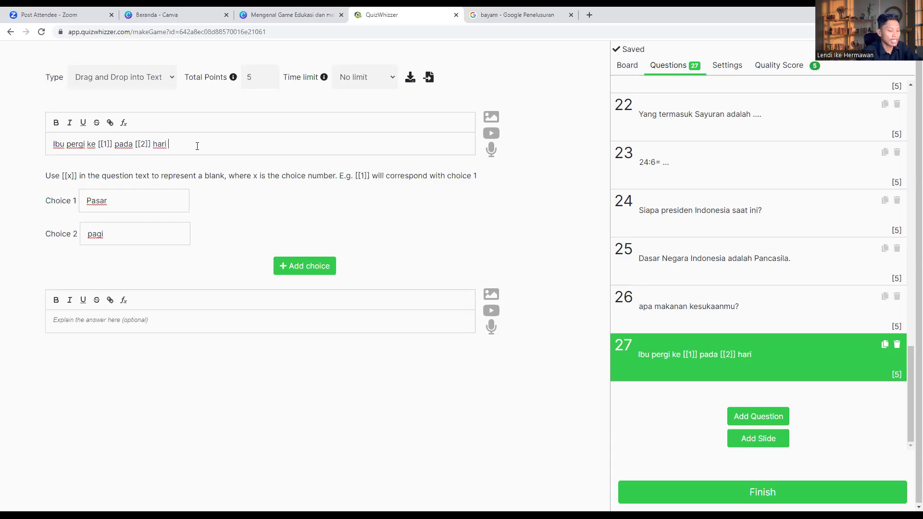
type("ditemani ")
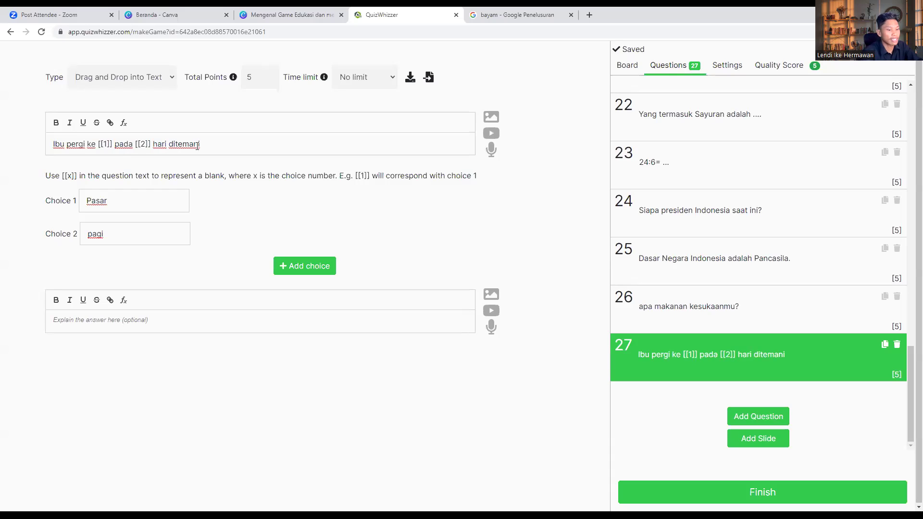
type("[[3]]")
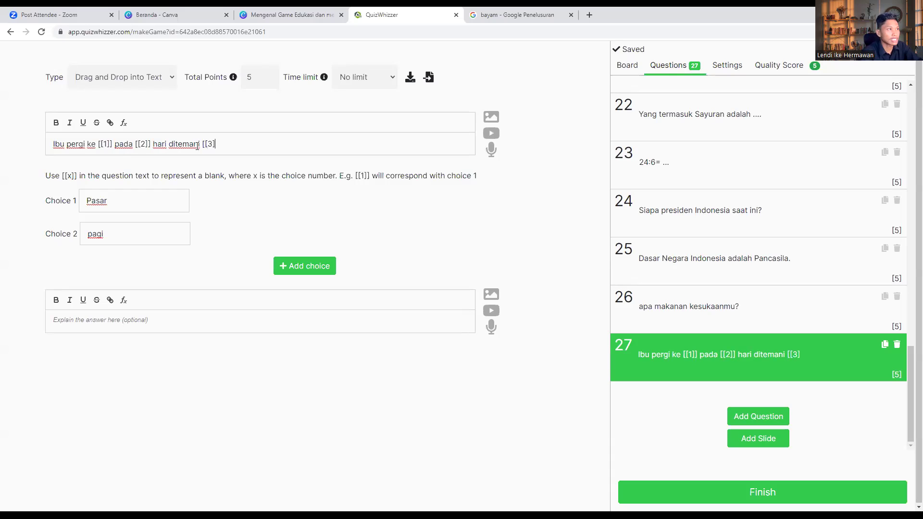
left_click(120, 272)
type("ayah")
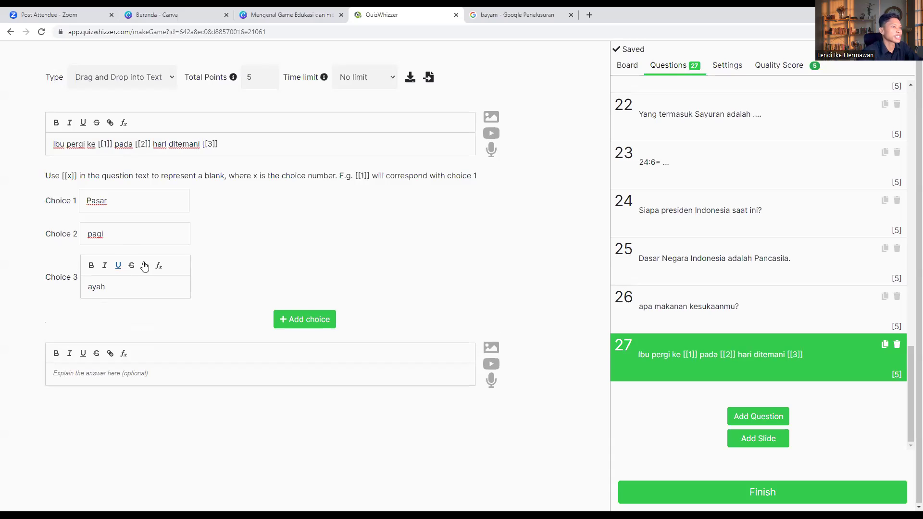
left_click(294, 227)
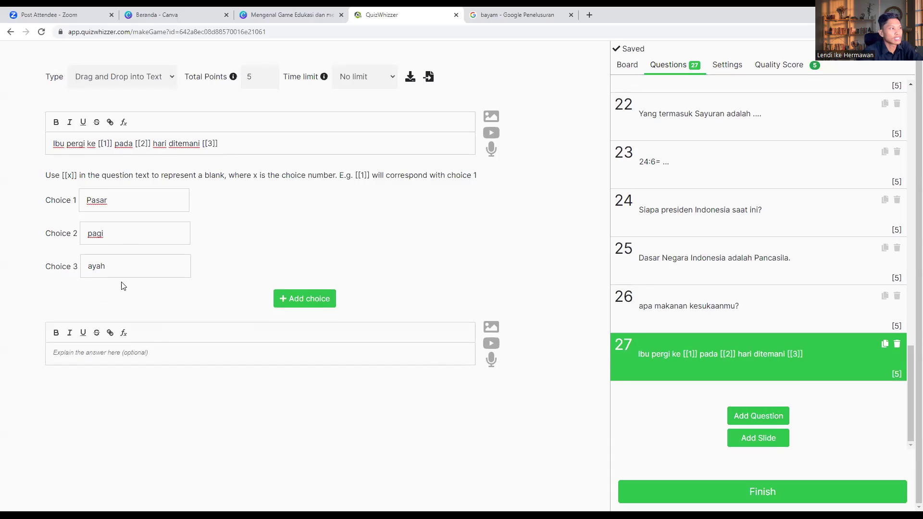
Add question 28 as an Ordering question with the text "Urutkan bilangan berikut dari yang terkecil sampai terbesar"
left_click(753, 415)
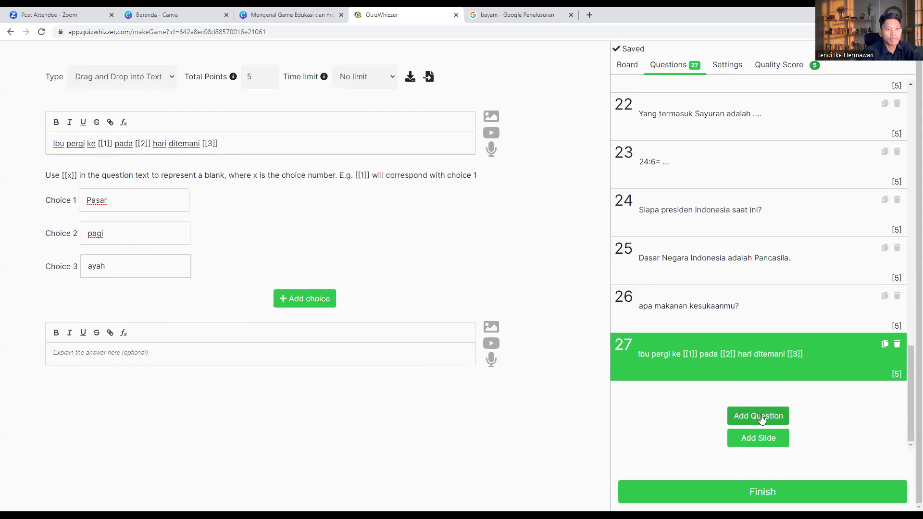
left_click(149, 84)
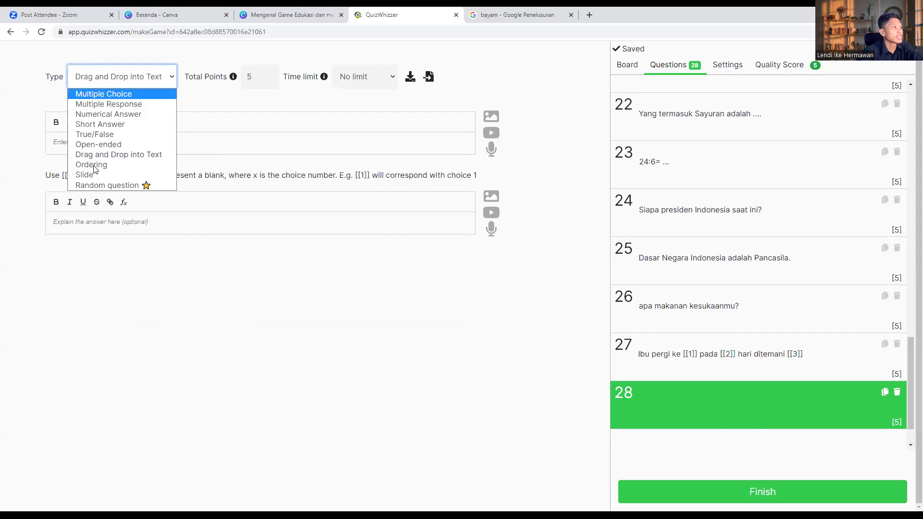
left_click(95, 165)
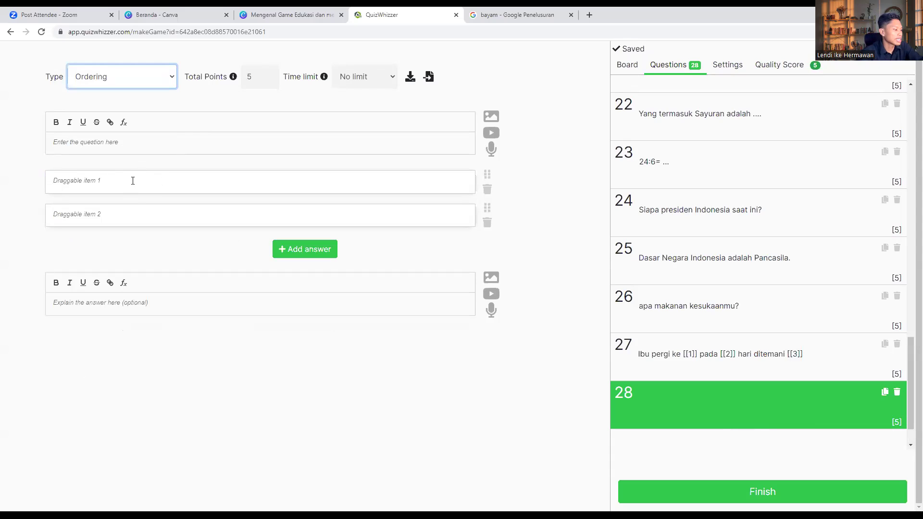
left_click(116, 137)
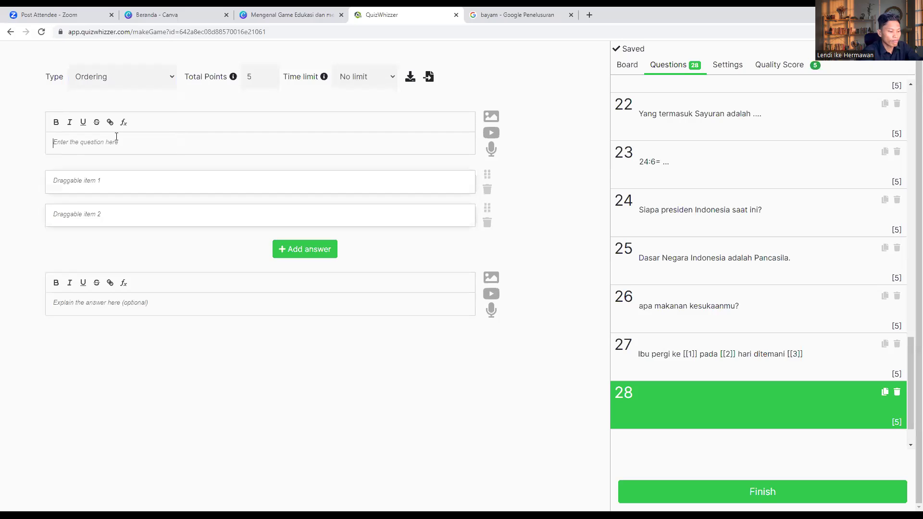
type("Urutkan bilangan berik")
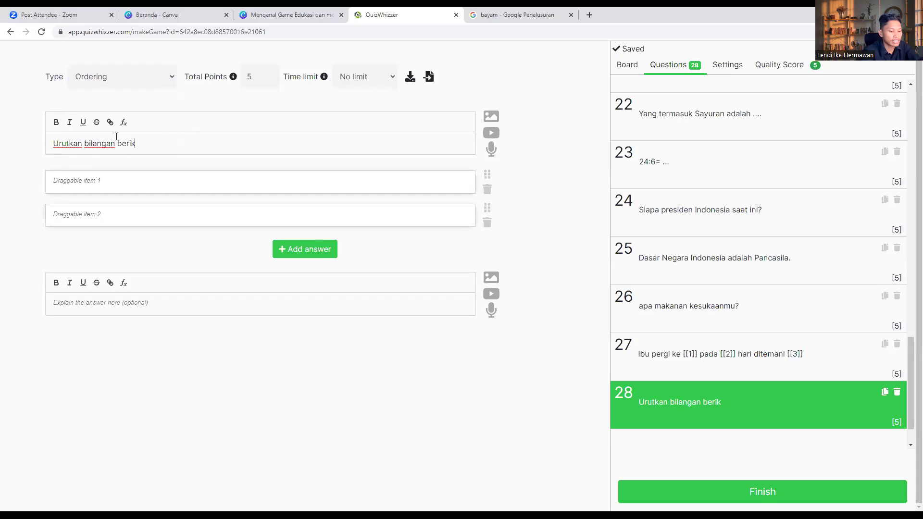
type("ut dari ")
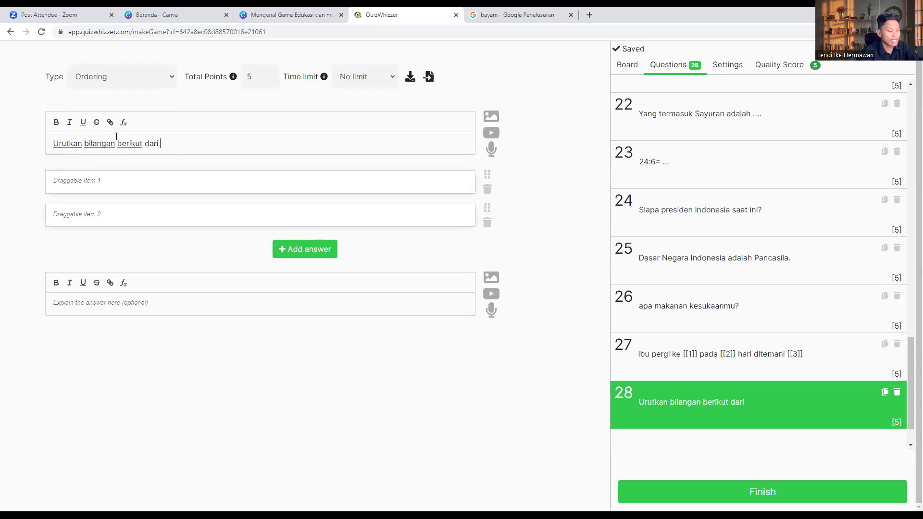
type("yang terkecil sampa")
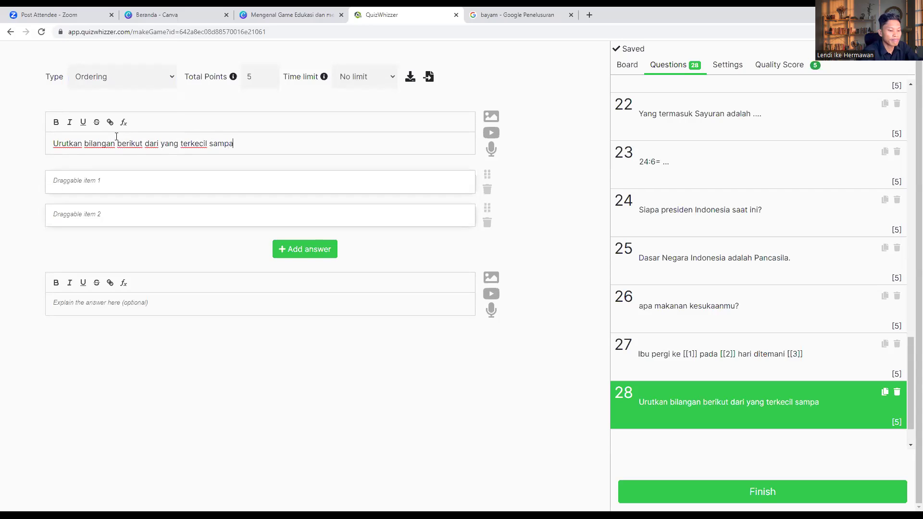
type("i terbesar")
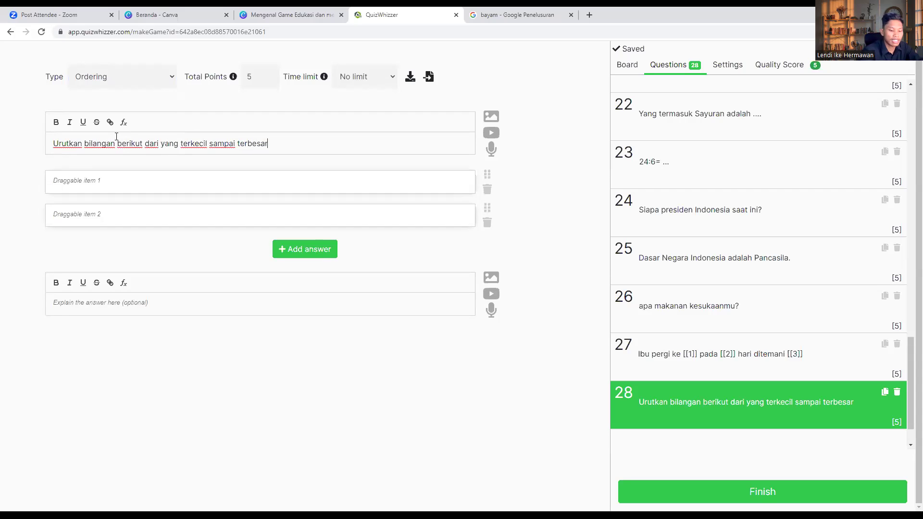
End the text of question 28 with an exclamation mark and enter -20 and -15 as draggable items 1 and 2
type("!")
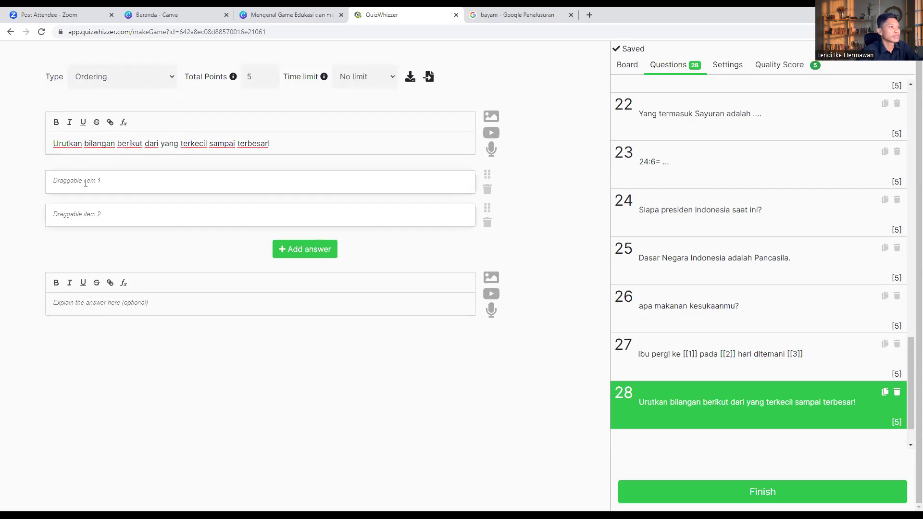
left_click(86, 187)
type("-20")
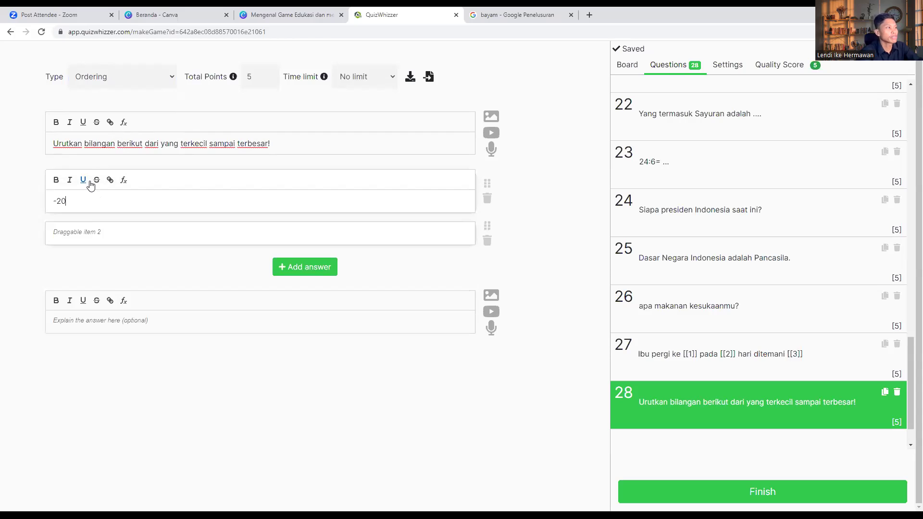
left_click(105, 235)
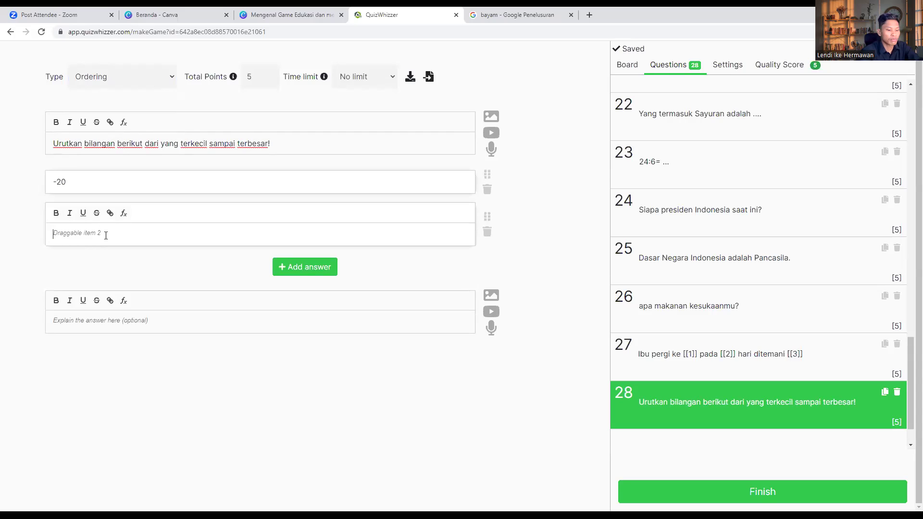
type("-15")
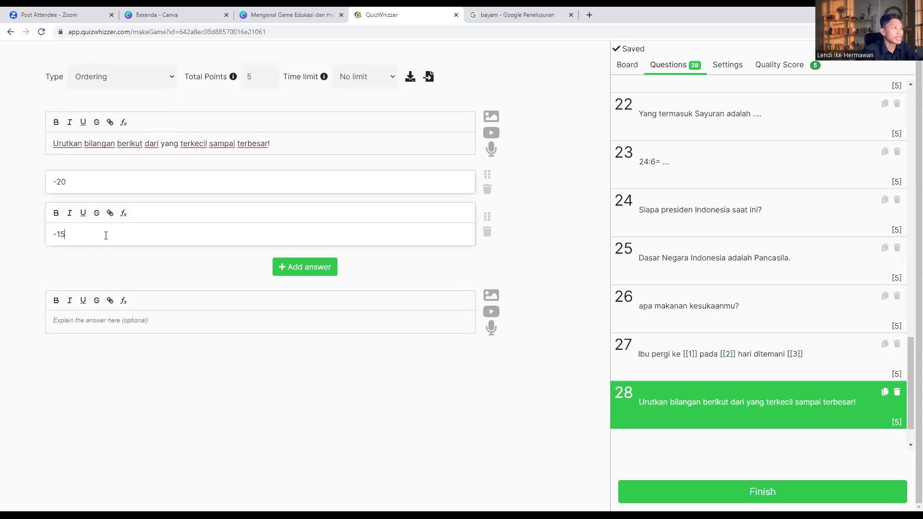
Add draggable items 3 and 4 to question 28 with the values 0 and 2
left_click(290, 272)
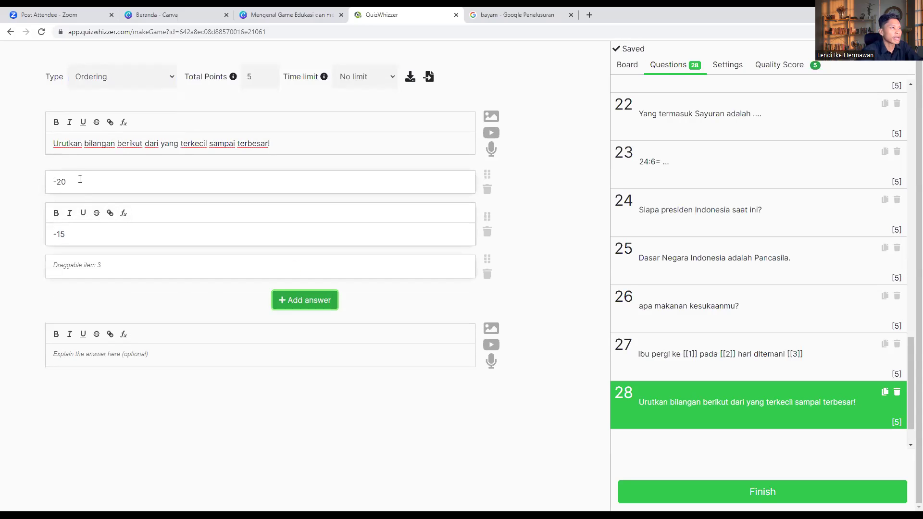
left_click(87, 268)
type("0")
left_click(295, 304)
left_click(162, 306)
type("2")
Add draggable items 5 and 6 to question 28 with the values 6 and 20
left_click(303, 336)
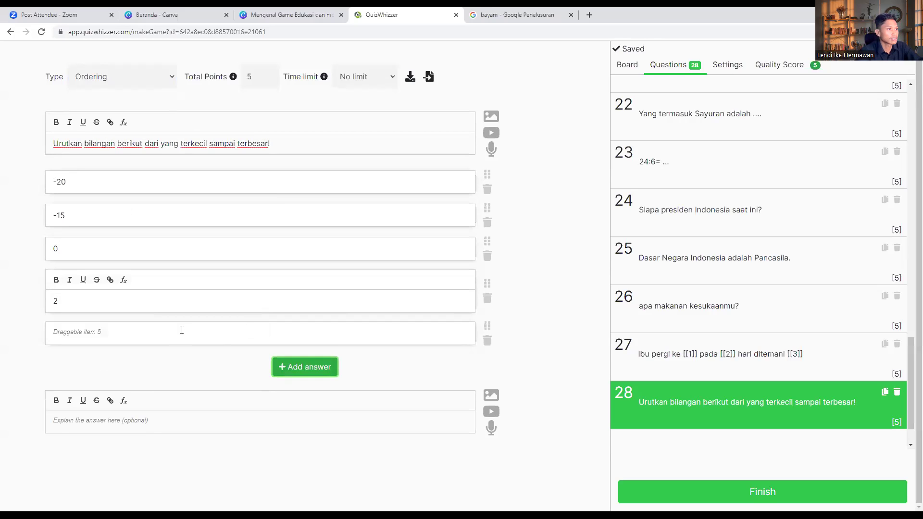
left_click(182, 329)
type("6")
left_click(291, 367)
left_click(196, 365)
type("20")
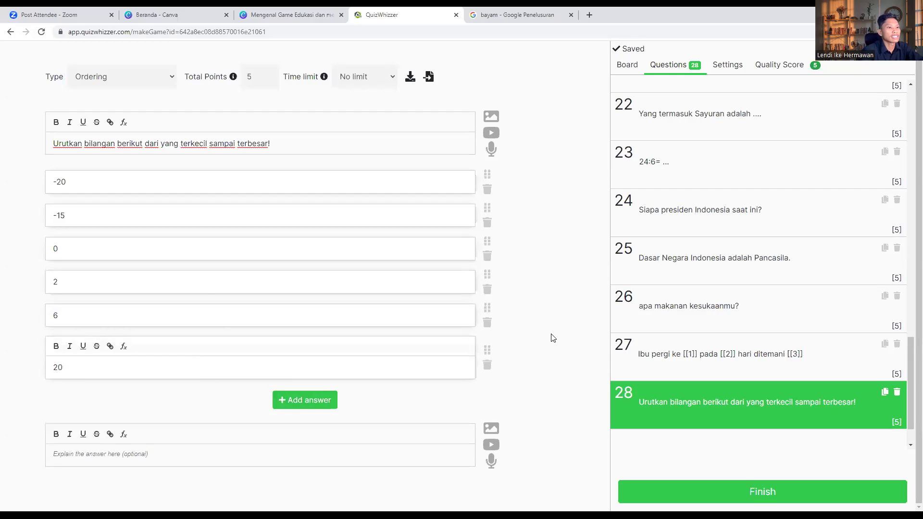
left_click(552, 338)
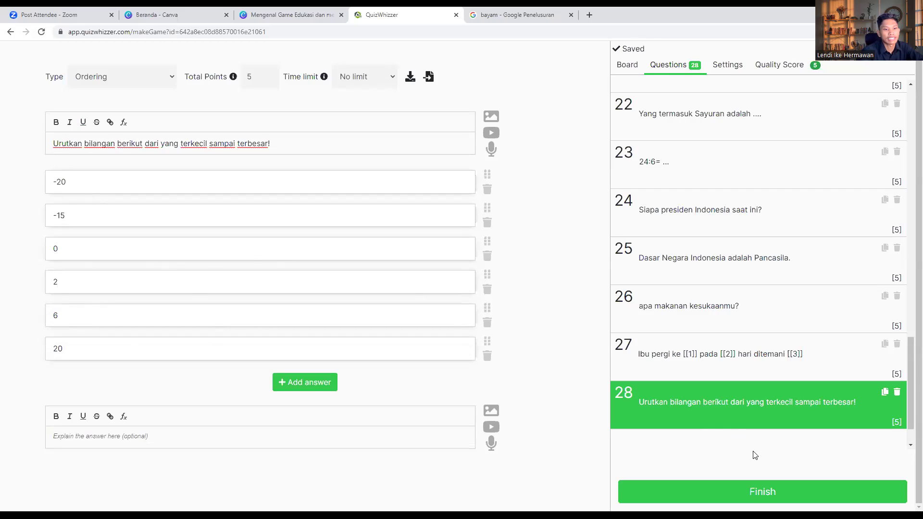
Add question 29 as a Slide with the text "Selamat Anda berhasil!"
scroll(774, 440, "down", 1)
left_click(766, 421)
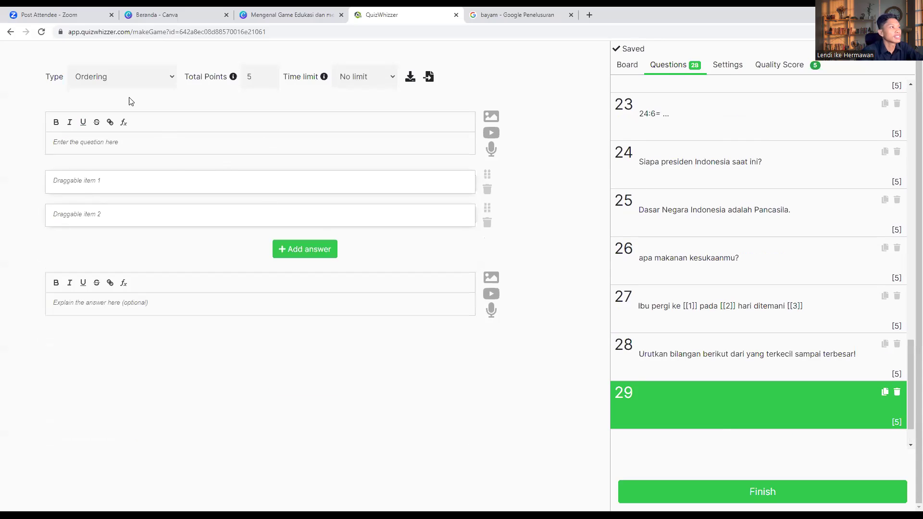
left_click(125, 86)
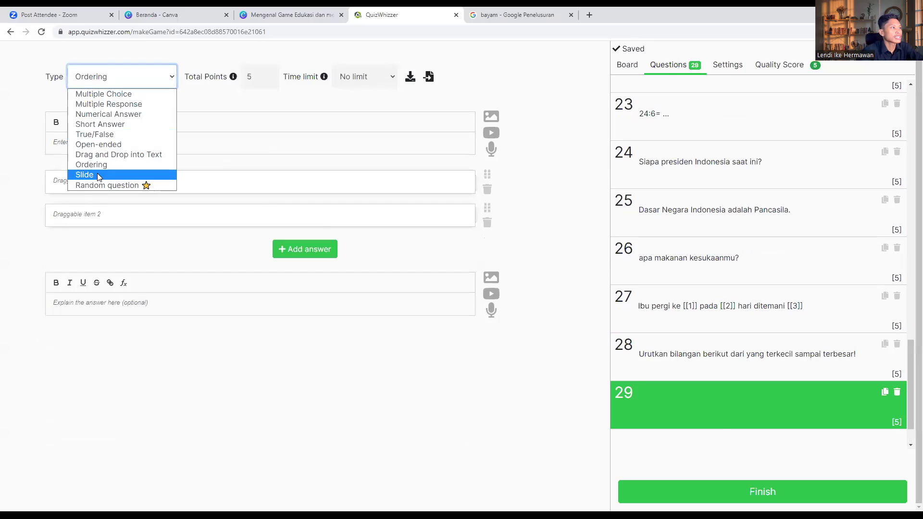
left_click(97, 173)
left_click(89, 146)
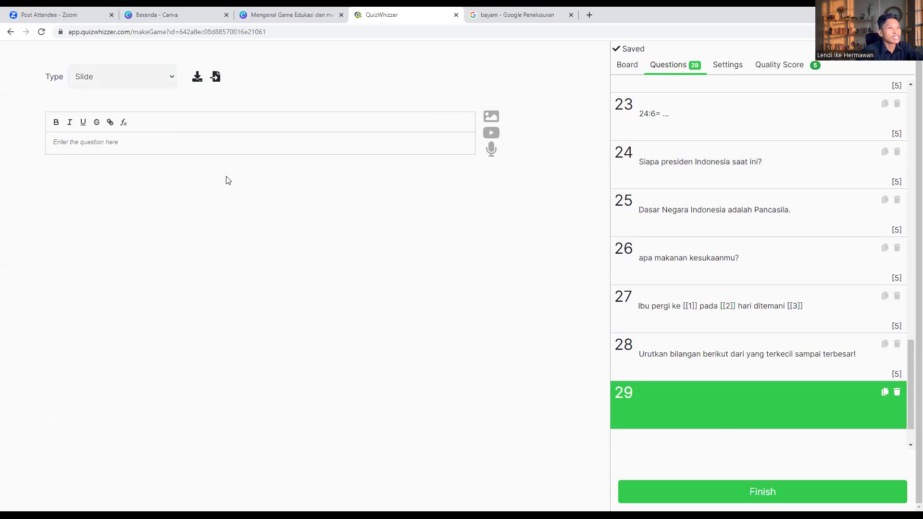
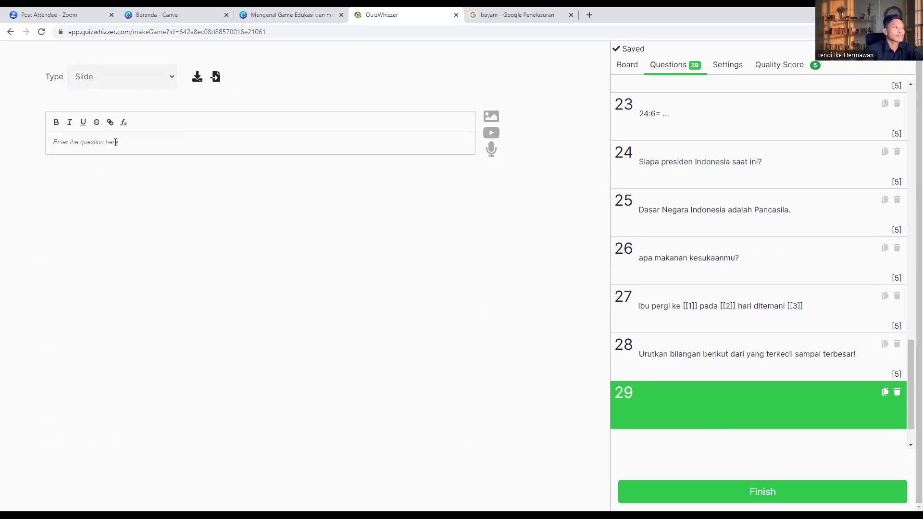
type("Selamat Anda berhas")
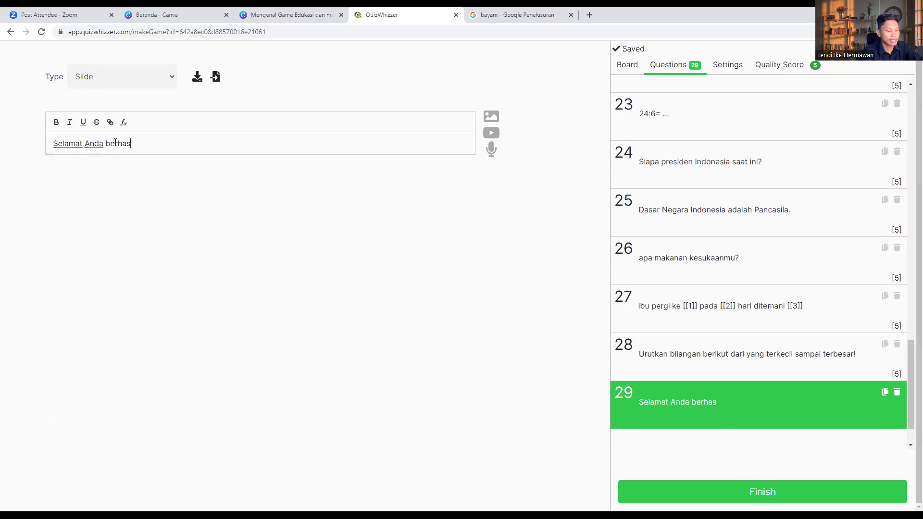
type("il!")
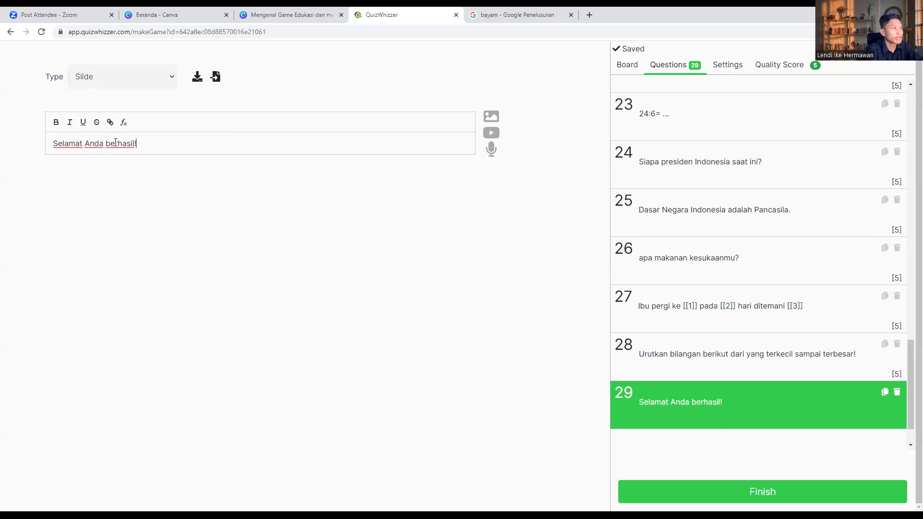
Review the game board and the list of existing questions, from the set problems to the newly added items
scroll(766, 288, "up", 6)
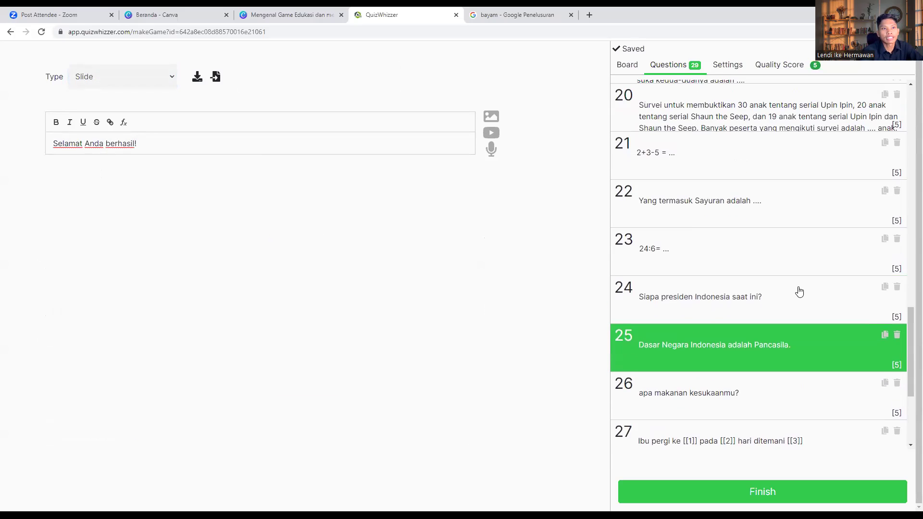
scroll(809, 292, "up", 9)
scroll(817, 294, "down", 8)
scroll(796, 309, "down", 1)
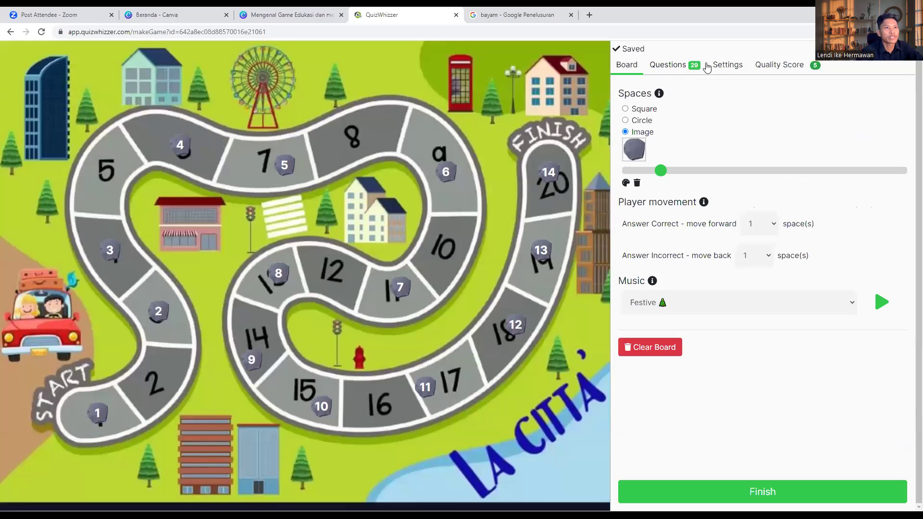
left_click(683, 65)
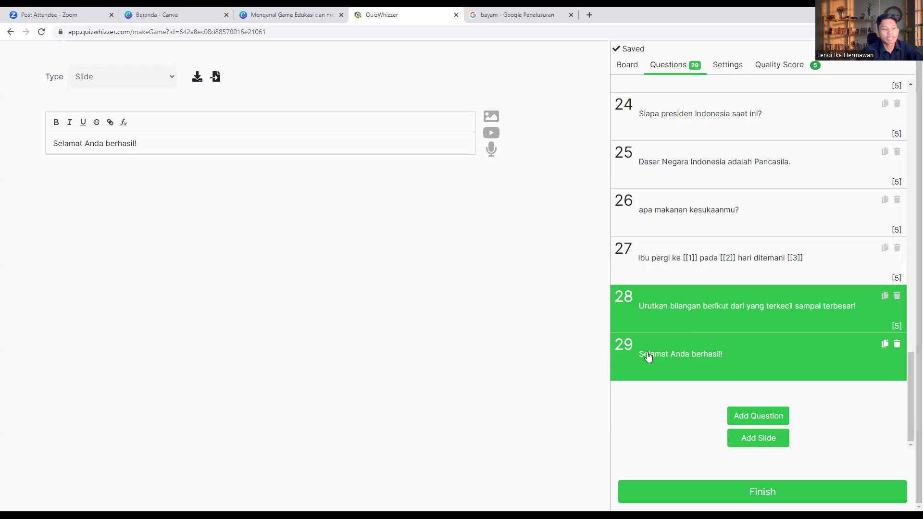
scroll(656, 348, "up", 2)
scroll(656, 348, "down", 1)
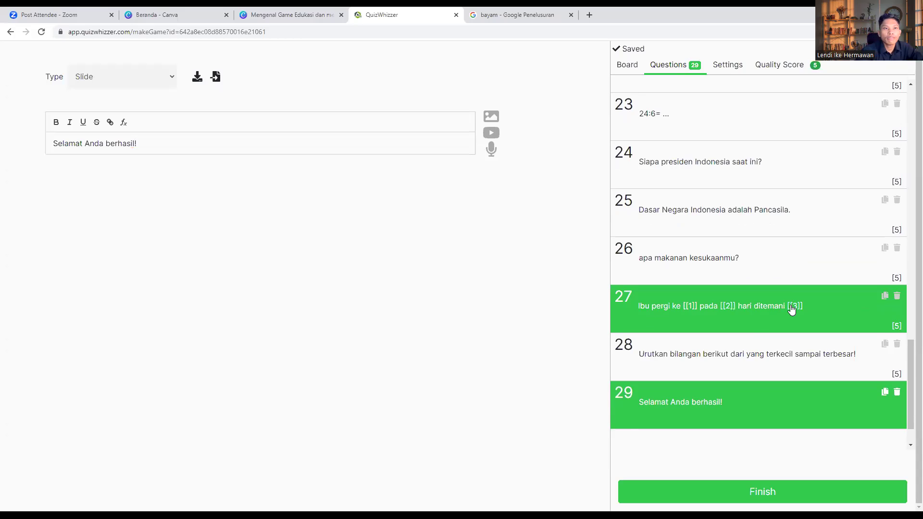
scroll(787, 313, "up", 2)
scroll(785, 326, "down", 3)
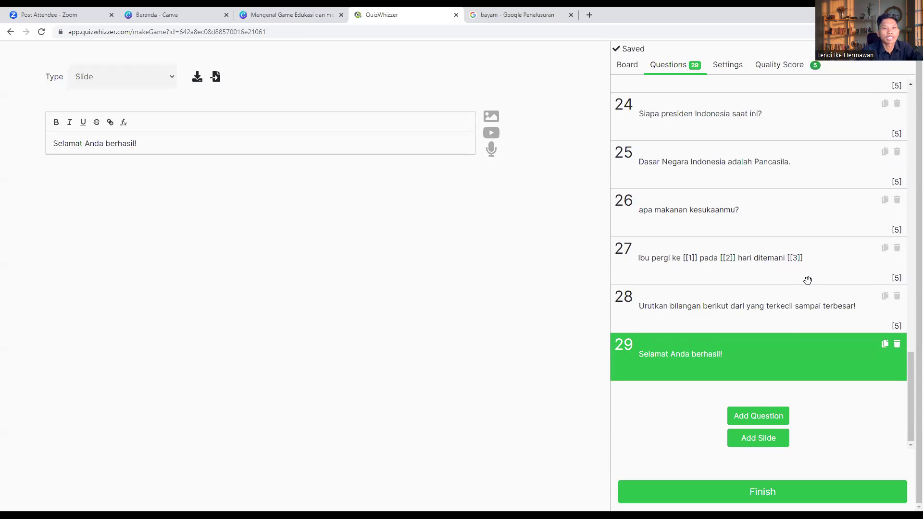
scroll(779, 295, "up", 2)
scroll(772, 303, "down", 2)
Delete question 20 about the Upin Ipin survey and question 19 about children who like drawing and singing
scroll(773, 298, "up", 6)
scroll(772, 299, "up", 2)
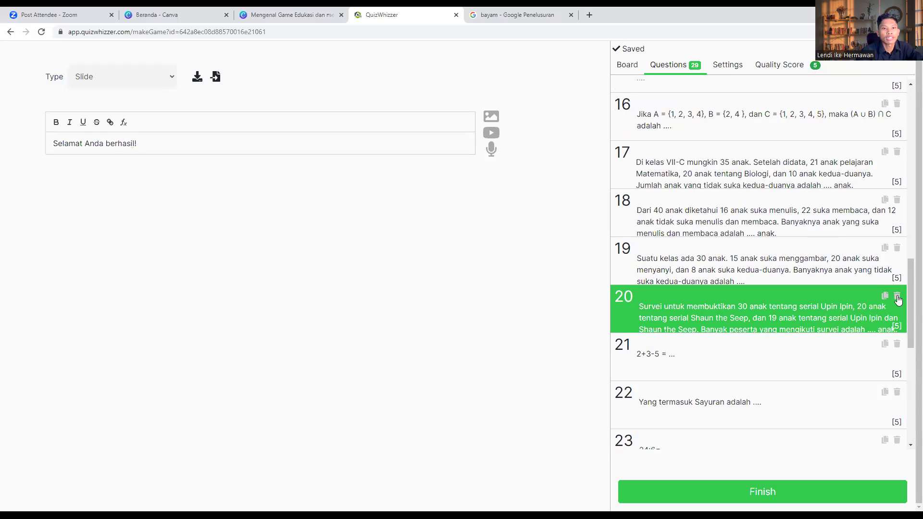
left_click(897, 297)
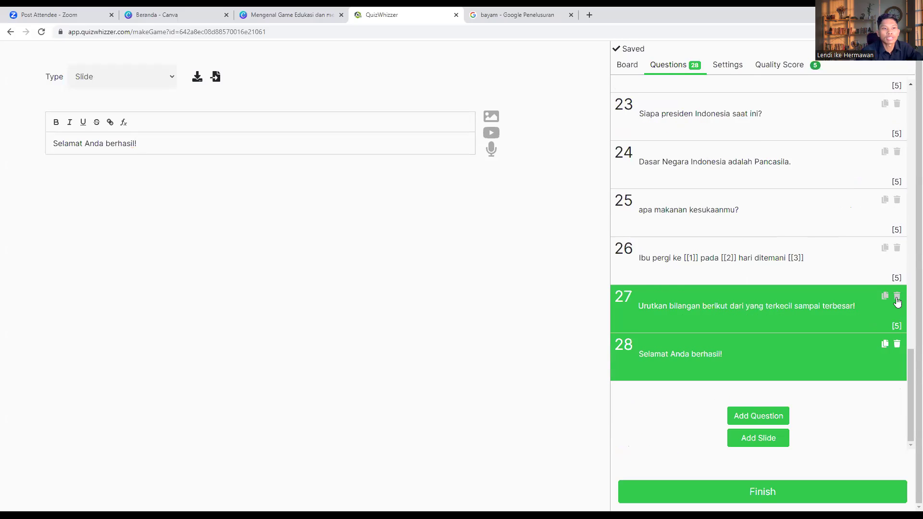
scroll(884, 289, "up", 12)
scroll(892, 340, "down", 3)
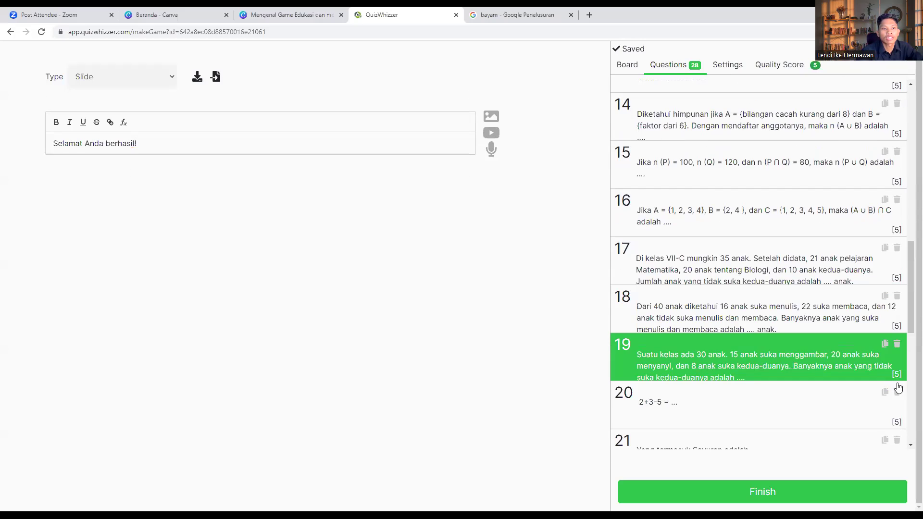
left_click(896, 344)
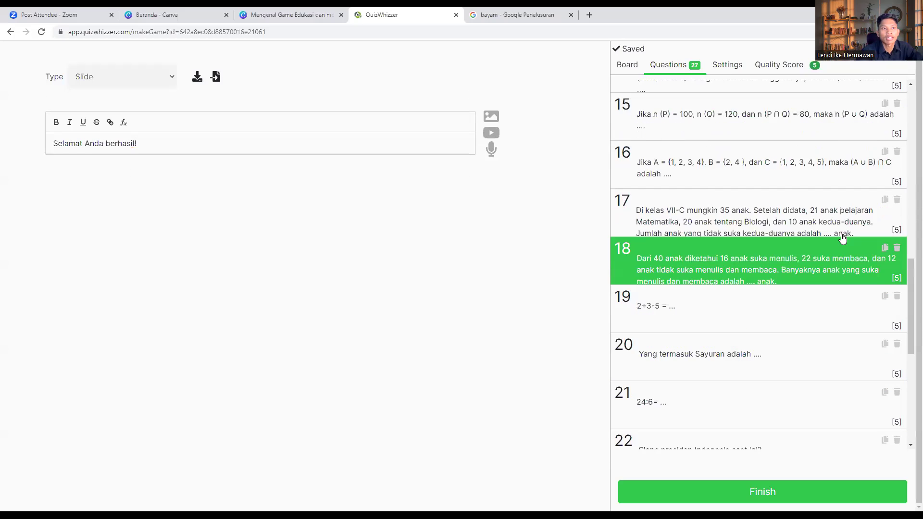
Delete question 9 on A ∪ B and the first three set questions at the start of the list
scroll(860, 177, "up", 5)
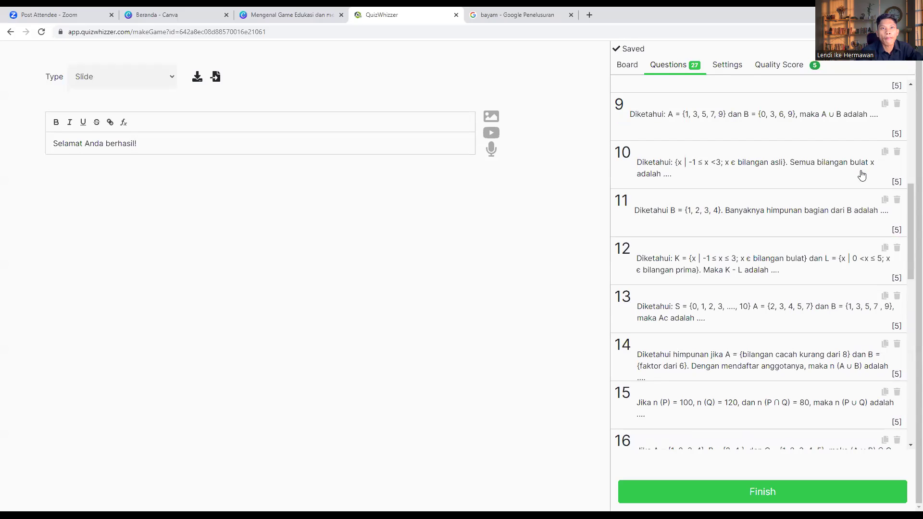
left_click(896, 103)
scroll(895, 146, "up", 19)
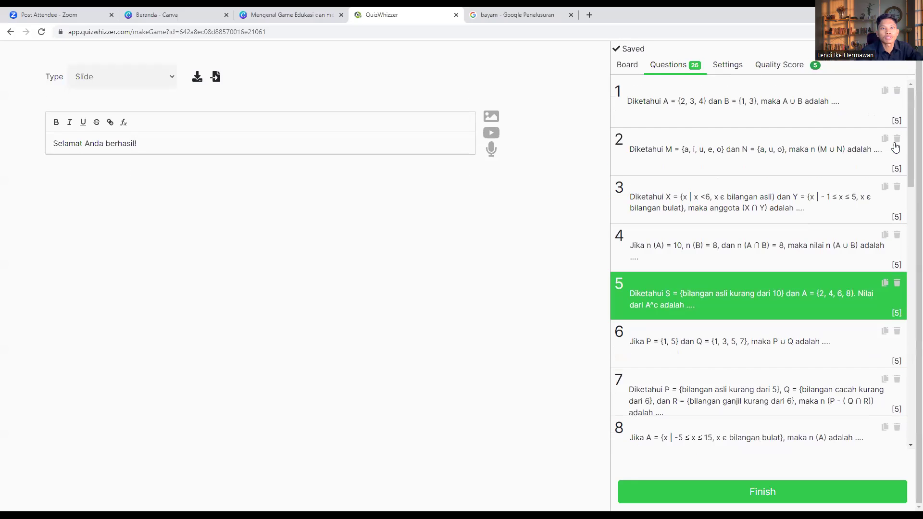
left_click(896, 91)
scroll(898, 108, "up", 19)
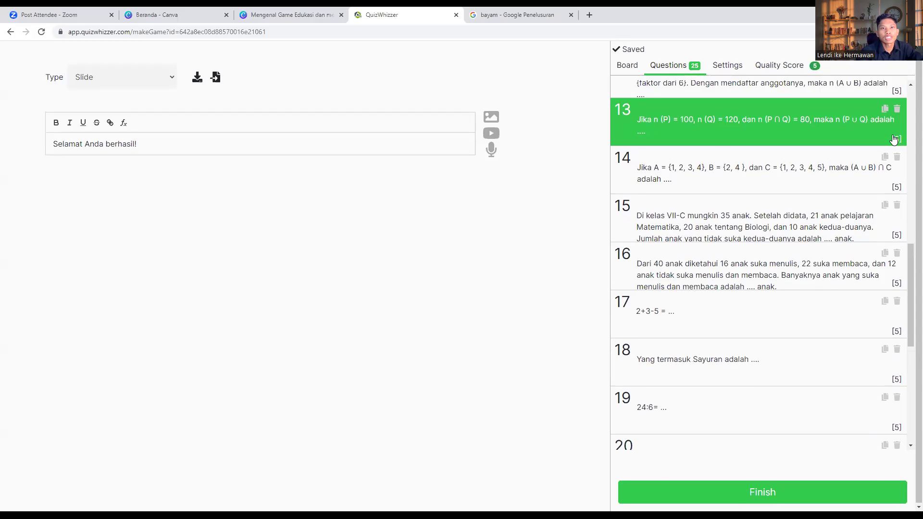
left_click(897, 91)
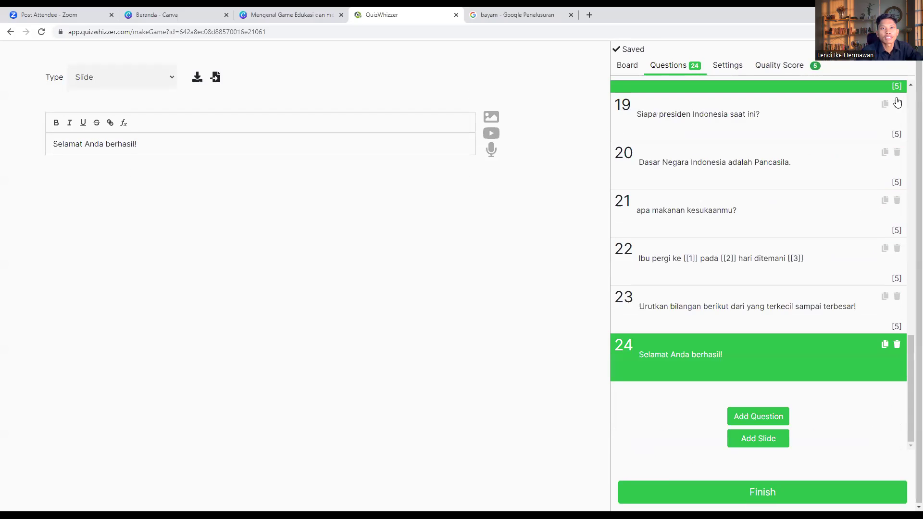
scroll(896, 128, "up", 12)
scroll(894, 129, "up", 6)
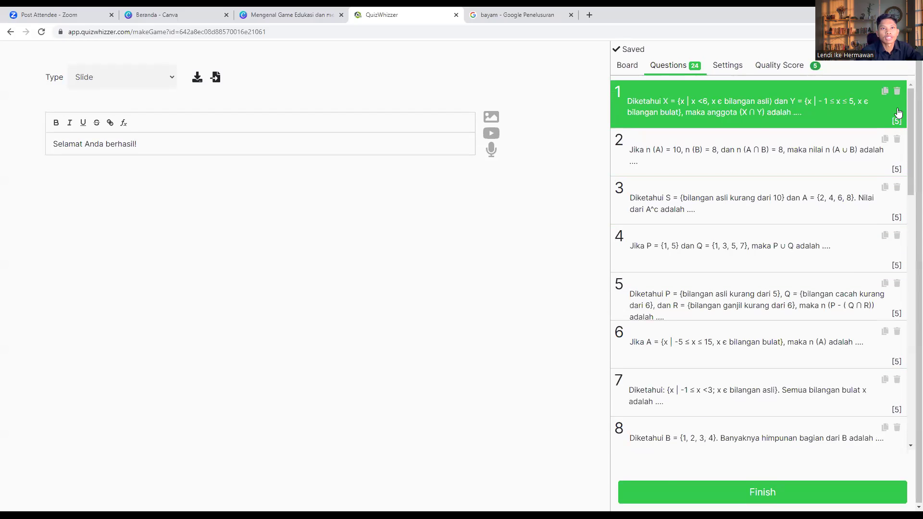
left_click(897, 93)
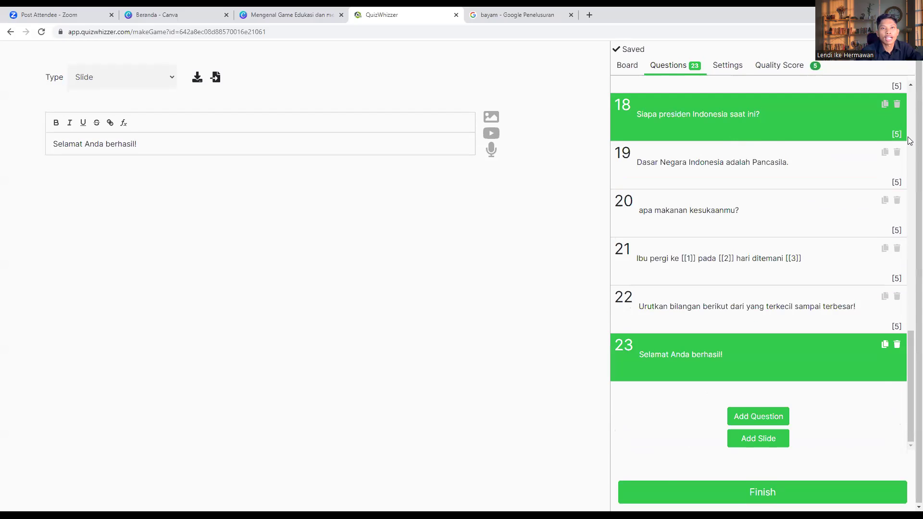
Delete question 14 about 40 children writing and reading, and question 13 about class VII-C
scroll(869, 172, "up", 6)
left_click(626, 65)
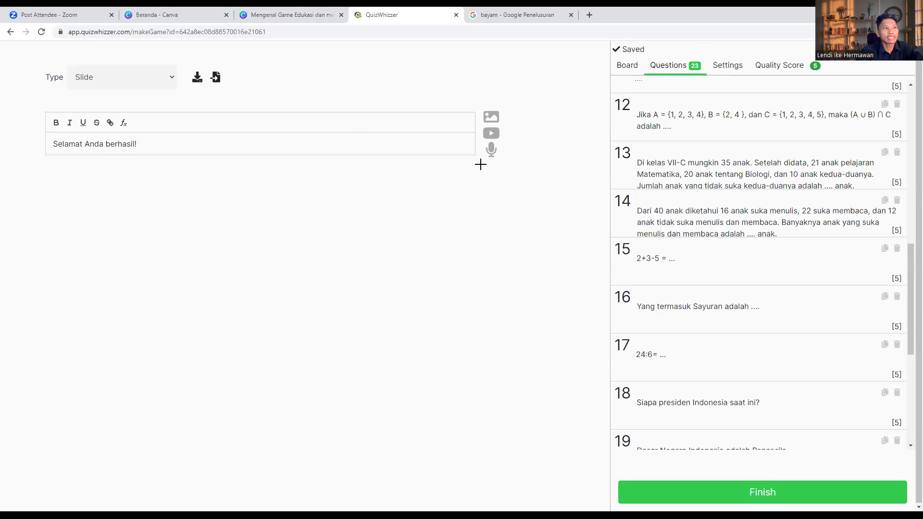
left_click(668, 66)
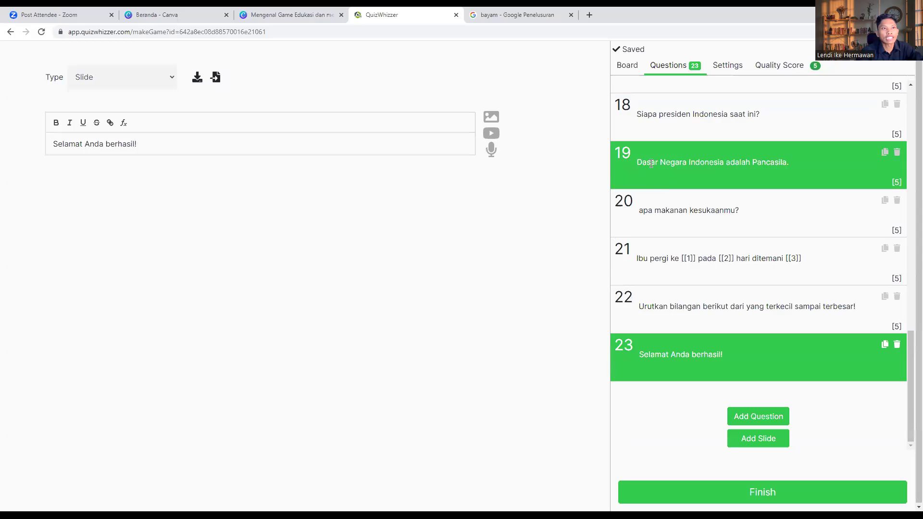
scroll(653, 158, "up", 10)
scroll(661, 321, "down", 3)
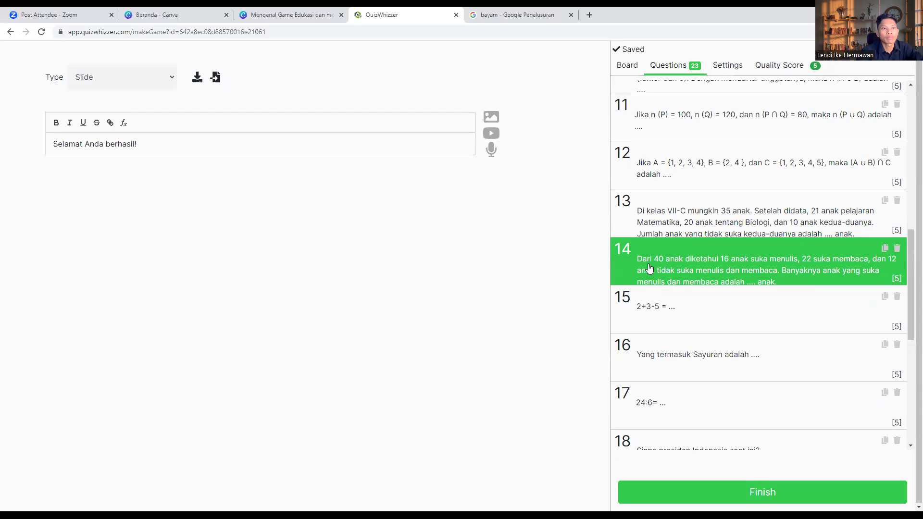
left_click(897, 249)
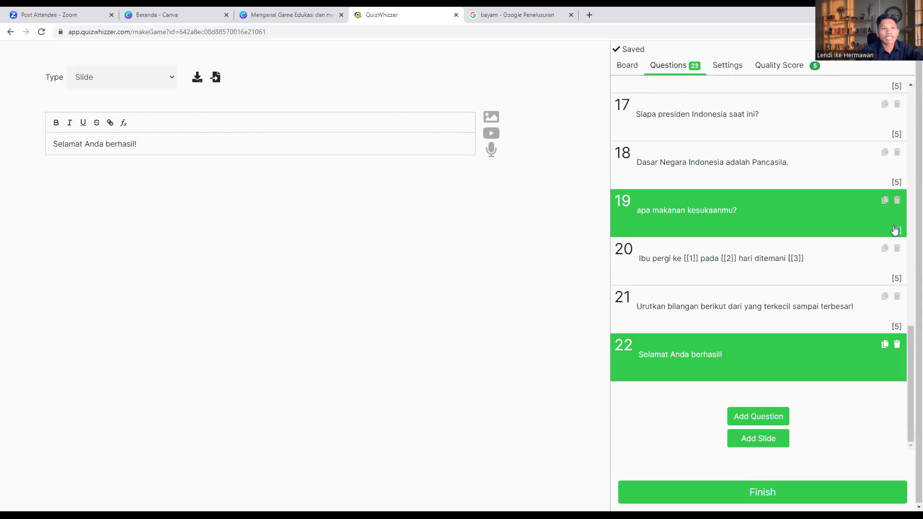
scroll(882, 245, "up", 4)
scroll(882, 235, "up", 2)
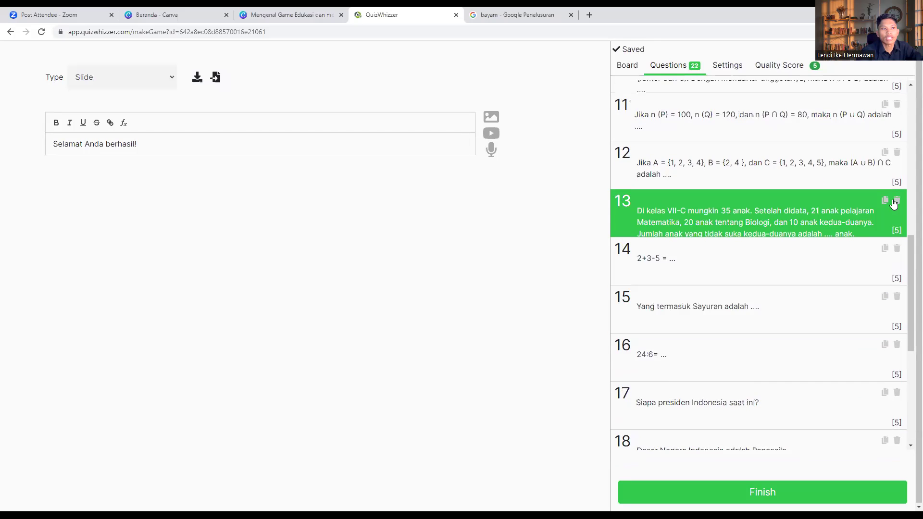
left_click(896, 200)
scroll(882, 230, "up", 5)
scroll(884, 226, "up", 1)
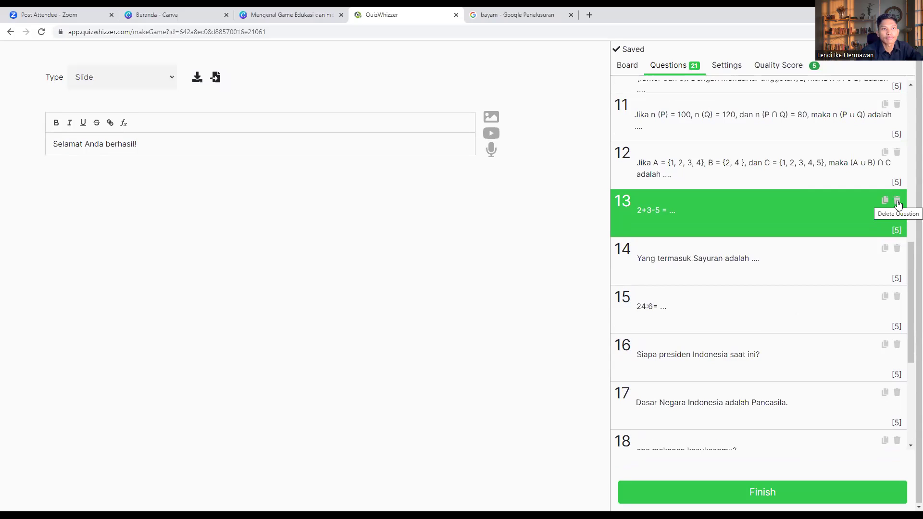
Delete question 12 on (A ∪ B) ∩ C, question 9 on Ac, and the question with n (P) = 100 and n (Q) = 120
scroll(897, 202, "up", 2)
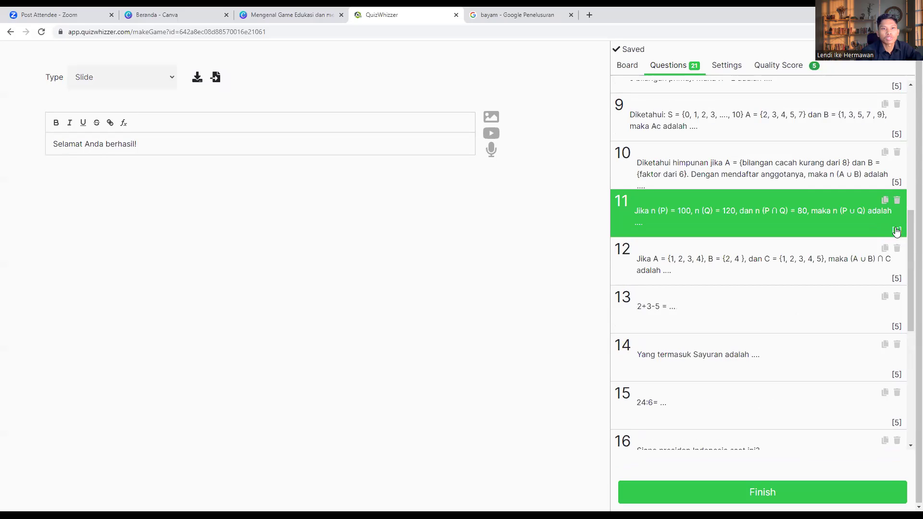
left_click(896, 248)
scroll(886, 198, "up", 10)
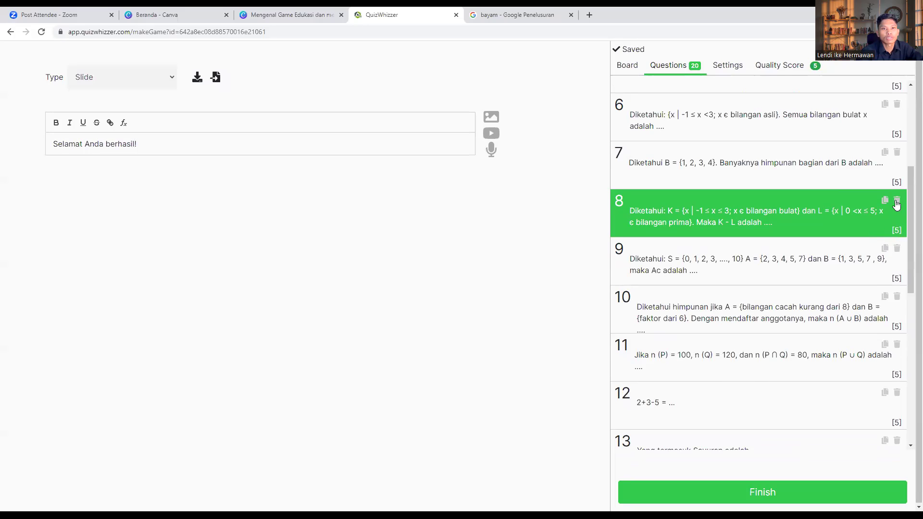
left_click(897, 248)
scroll(899, 202, "up", 5)
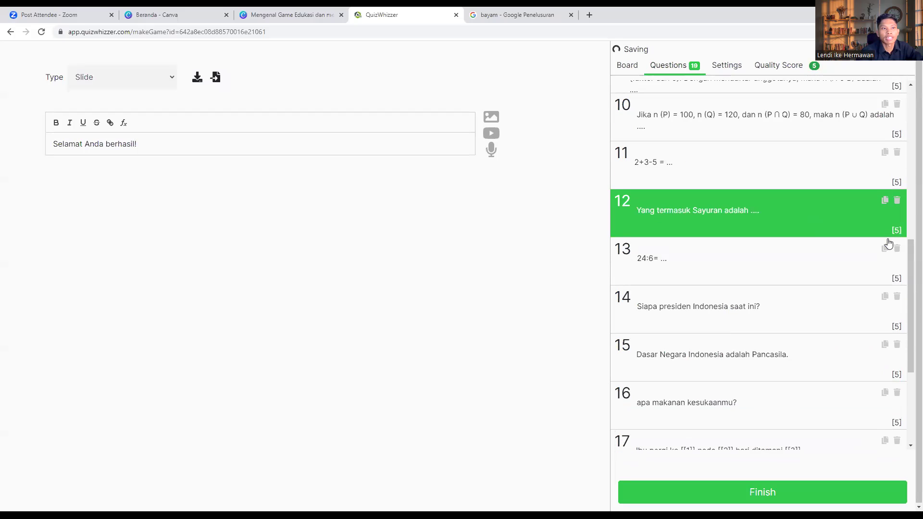
scroll(902, 201, "up", 2)
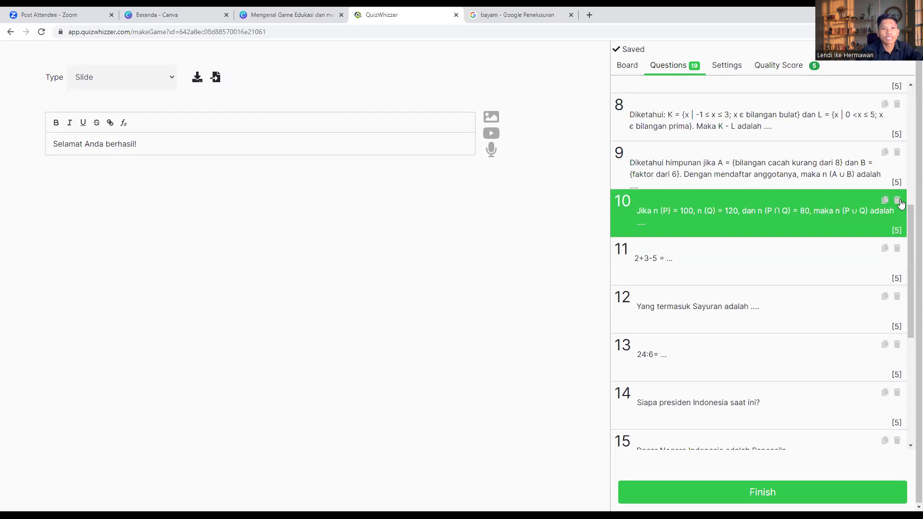
left_click(898, 201)
Delete the set question on K - L and the one on the number of subsets of B = {1, 2, 3, 4}
scroll(898, 202, "up", 5)
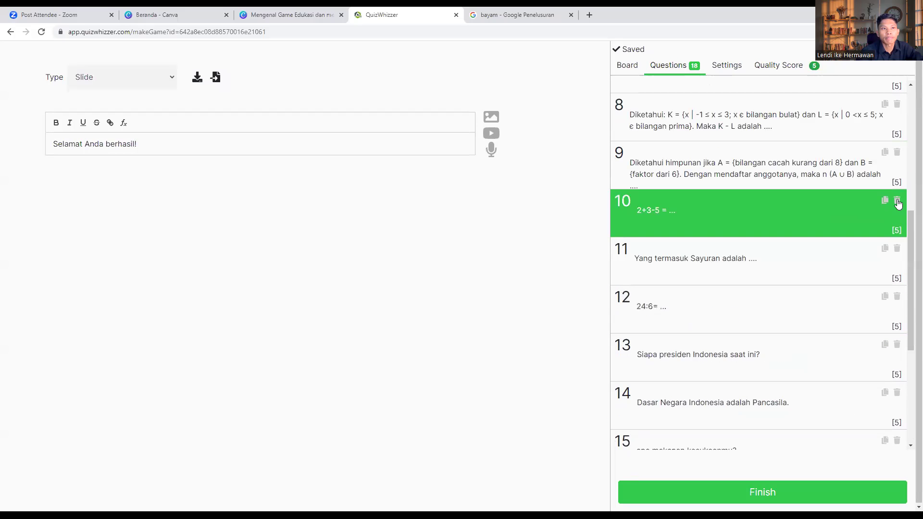
scroll(897, 192, "up", 4)
left_click(896, 249)
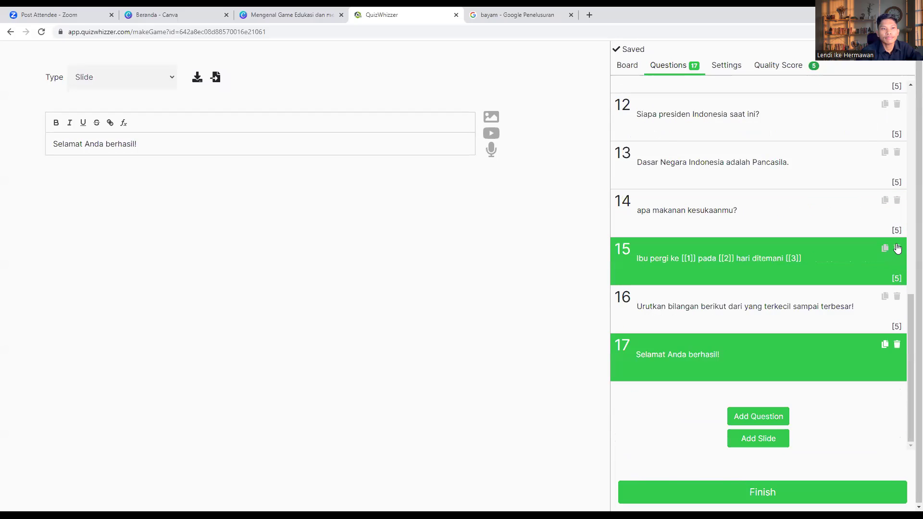
scroll(896, 242, "up", 1)
scroll(894, 240, "up", 4)
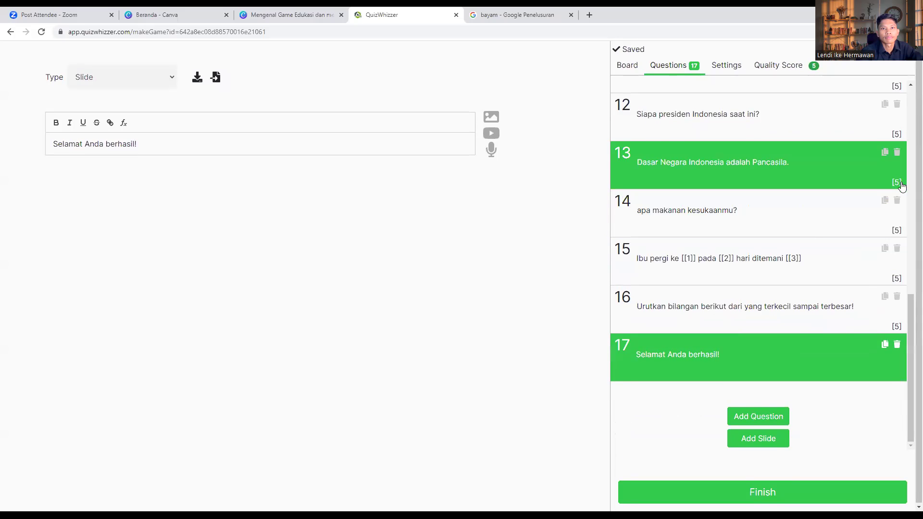
scroll(895, 178, "up", 6)
left_click(896, 153)
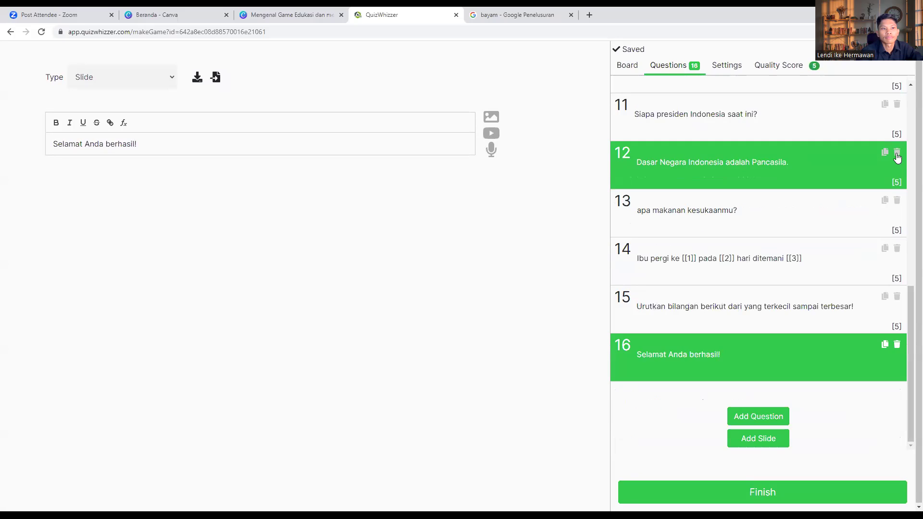
Delete the question on P ∪ Q and the question on n (P - (Q ∩ R))
scroll(897, 163, "up", 10)
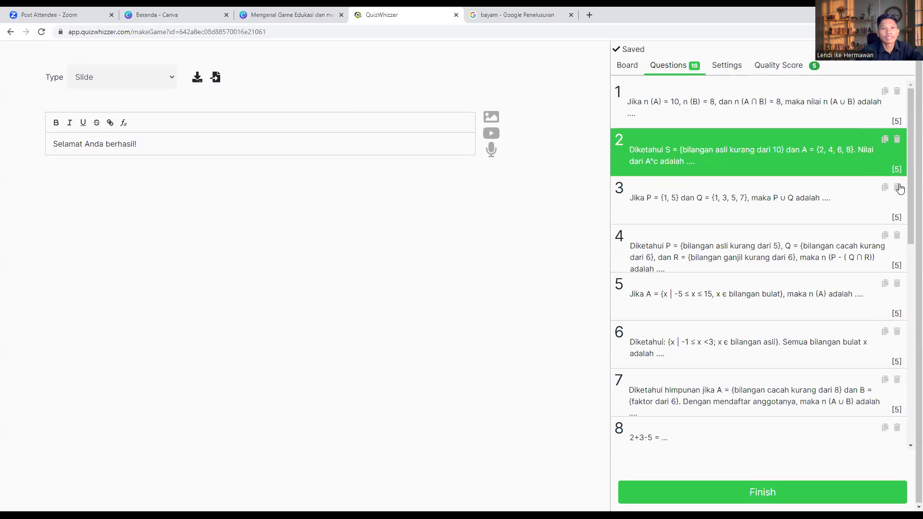
left_click(896, 184)
scroll(897, 197, "up", 10)
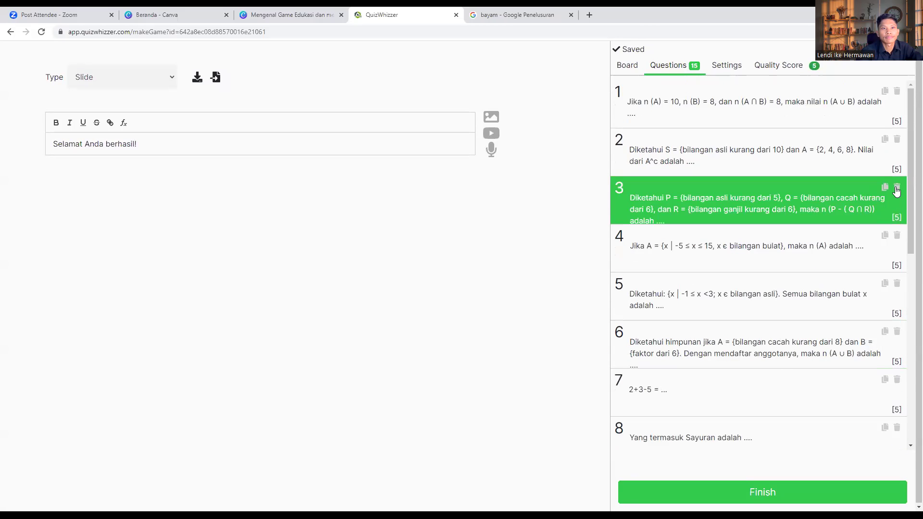
left_click(896, 188)
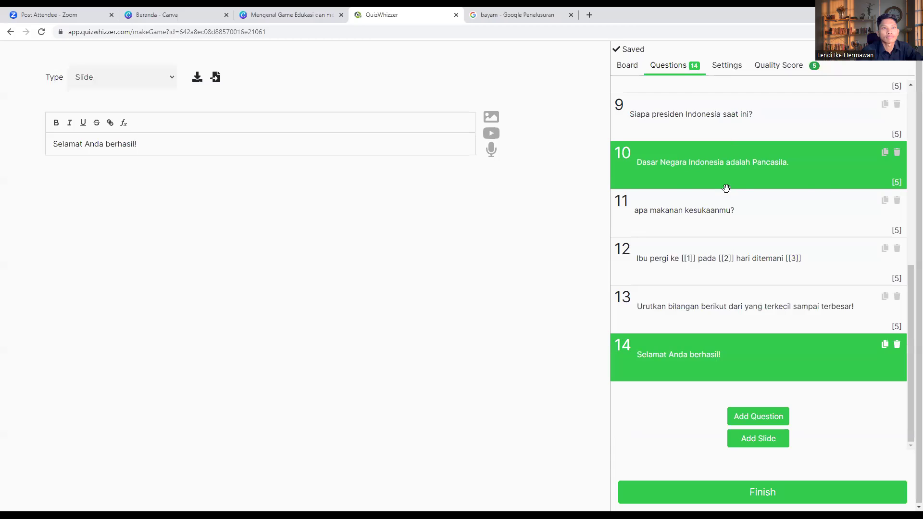
Move the questions on -1 ≤ x < 3, on A^c and on n (A) = 10 to the end of the list, before the closing slide
scroll(725, 185, "up", 5)
left_click_drag(710, 182, 670, 315)
scroll(671, 315, "up", 10)
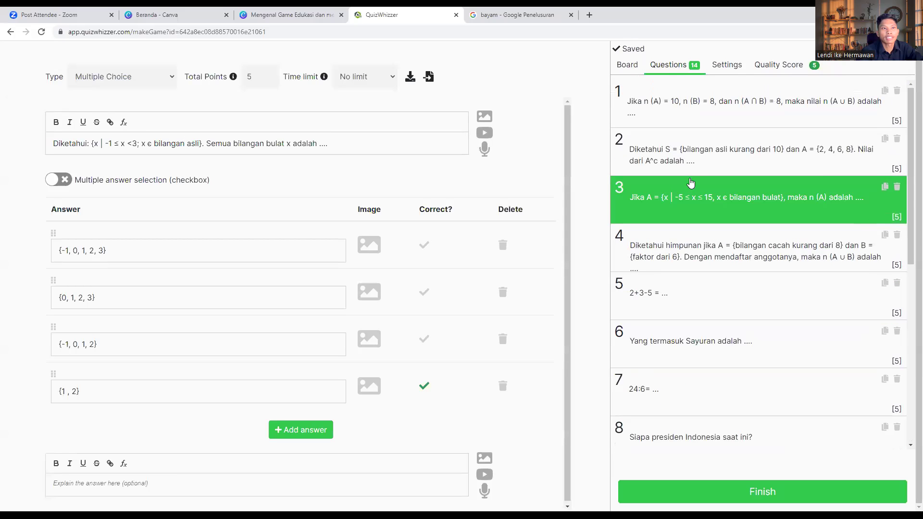
left_click_drag(702, 159, 691, 322)
scroll(721, 240, "up", 10)
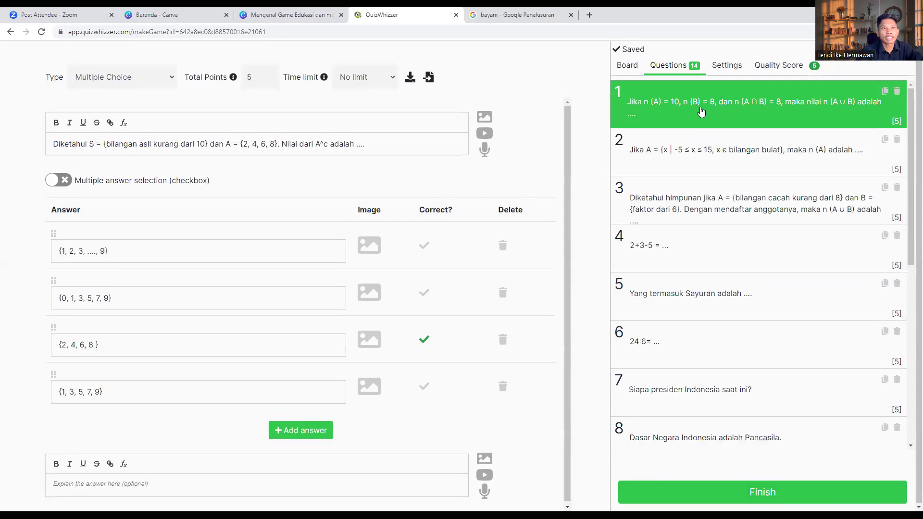
left_click_drag(700, 114, 692, 306)
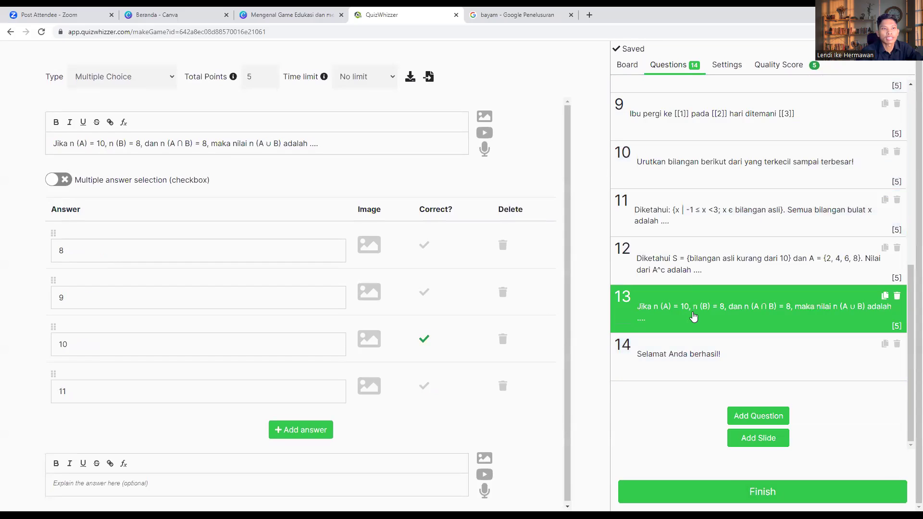
Move the two remaining set questions, on {faktor dari 6} and -5 ≤ x ≤ 15, below the newly added questions and before the closing slide
scroll(702, 231, "up", 7)
scroll(703, 231, "up", 1)
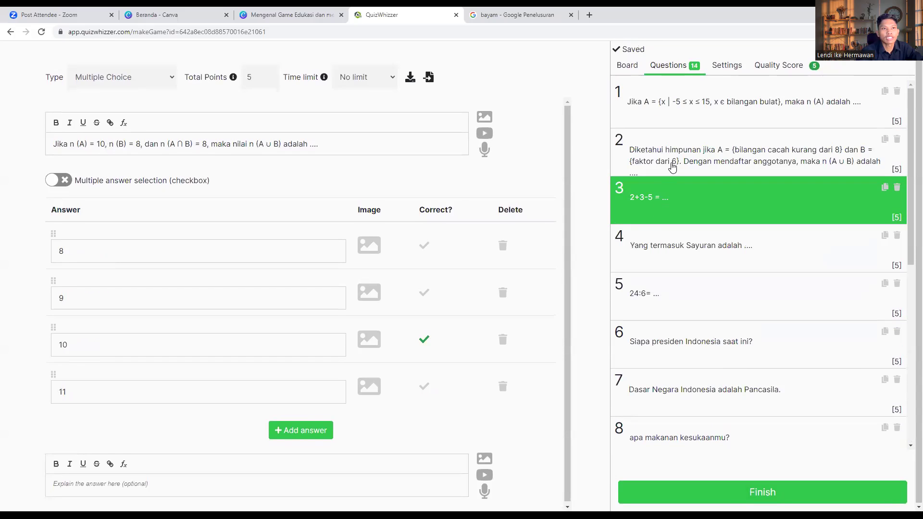
left_click_drag(677, 202, 692, 240)
scroll(697, 221, "up", 8)
left_click_drag(700, 124, 692, 392)
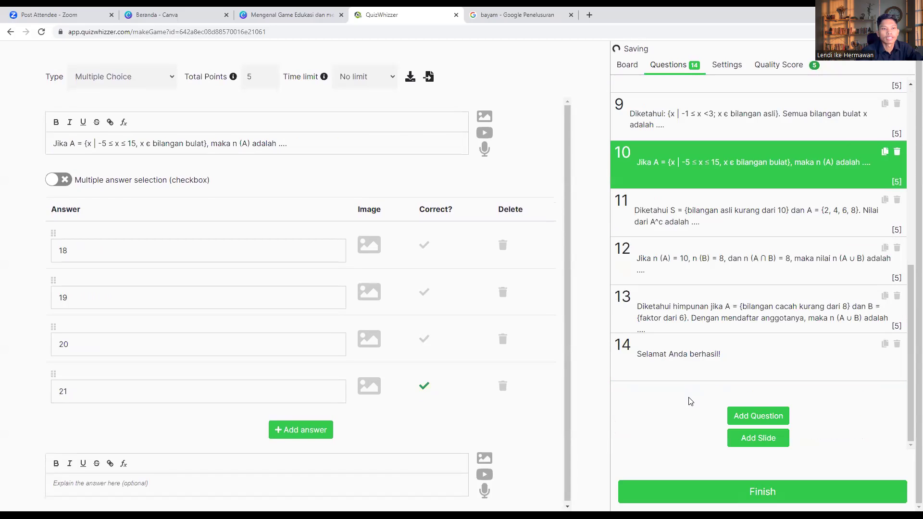
scroll(689, 401, "up", 2)
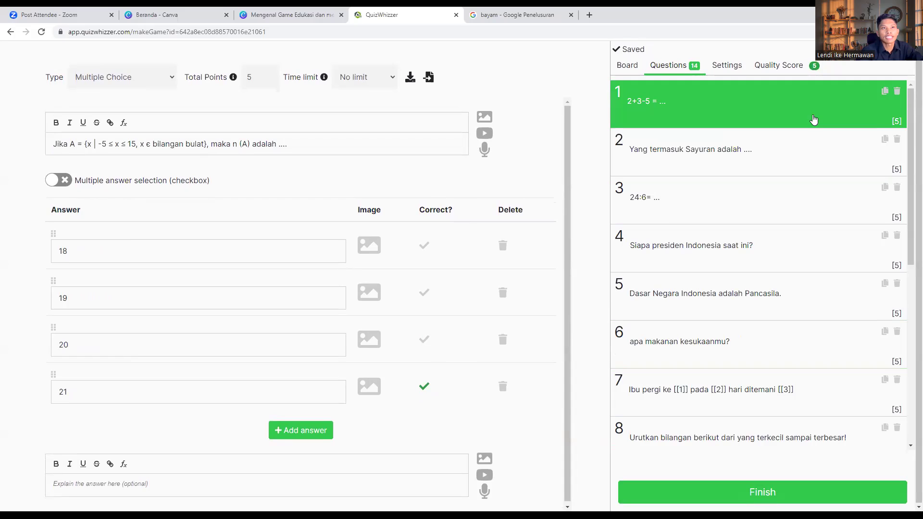
Rename the game as "GAMES COBA COBA" in its settings
left_click(731, 68)
left_click_drag(654, 101, 602, 101)
key("BackSpace")
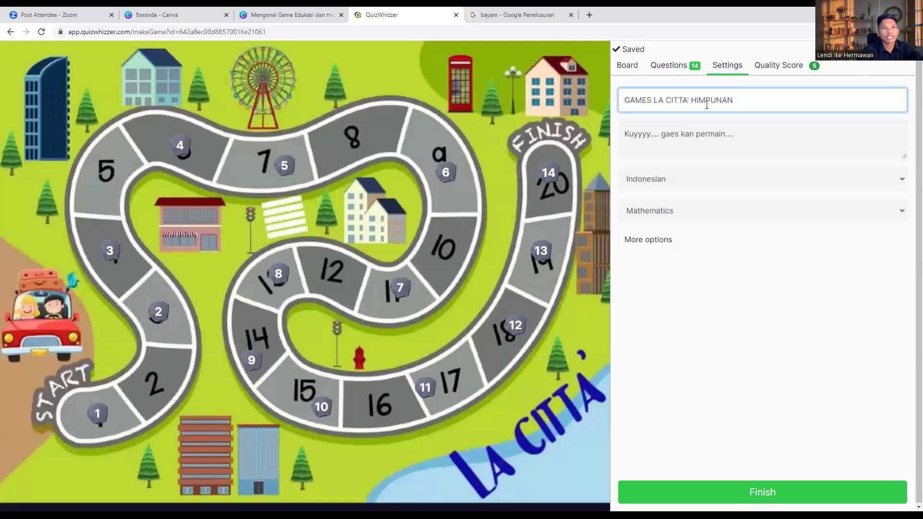
left_click_drag(735, 101, 656, 100)
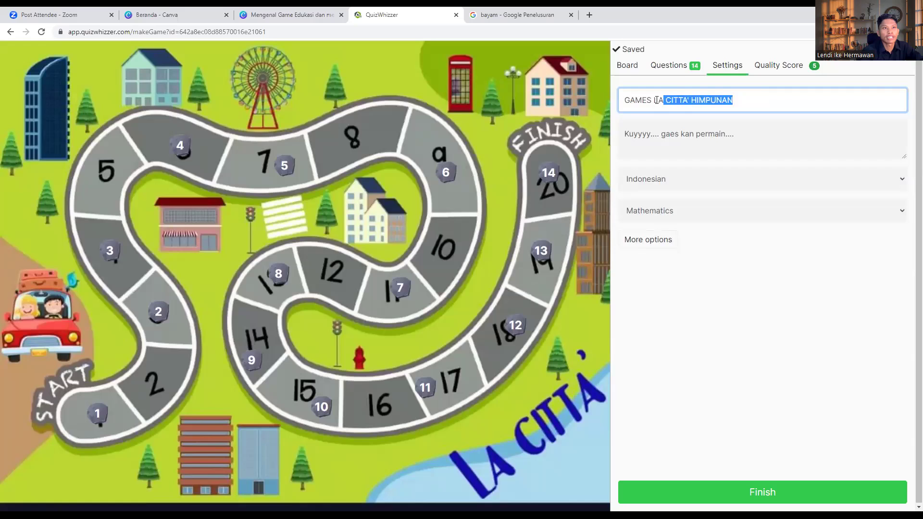
type("Coba")
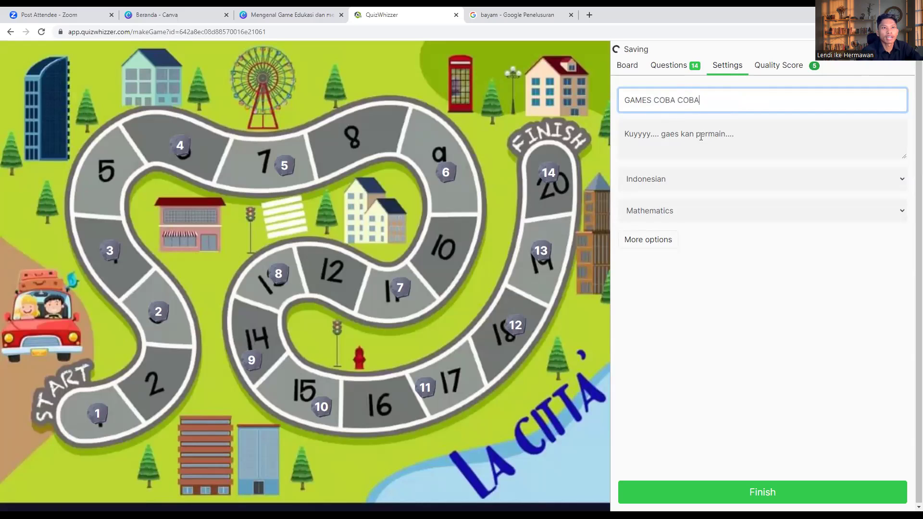
Replace the game description with "Silahkan lewati dan jawab semua pertanyaan hingga akhir finish"
left_click_drag(750, 134, 613, 138)
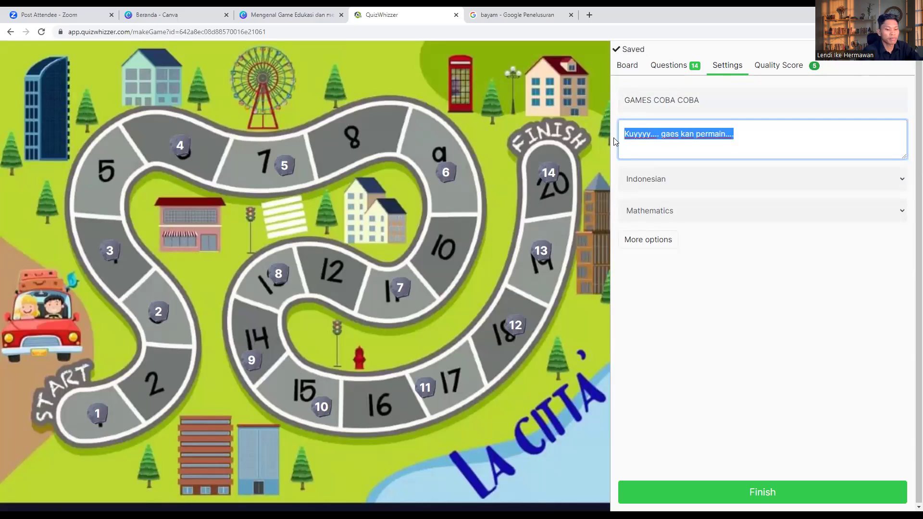
key("BackSpace")
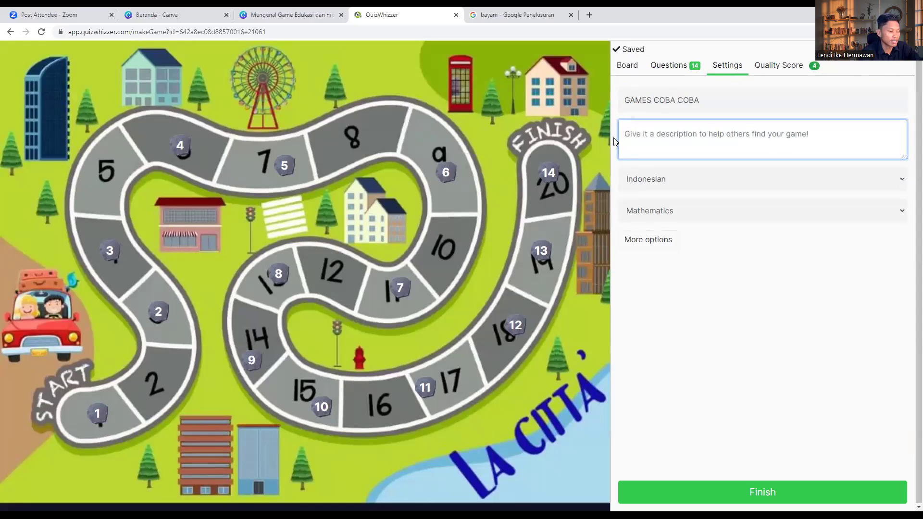
type("sILAHKAN")
key("BackSpace")
key("BackSpace")
key("BackSpace")
key("BackSpace")
key("BackSpace")
key("BackSpace")
key("BackSpace")
key("BackSpace")
type("Sihla")
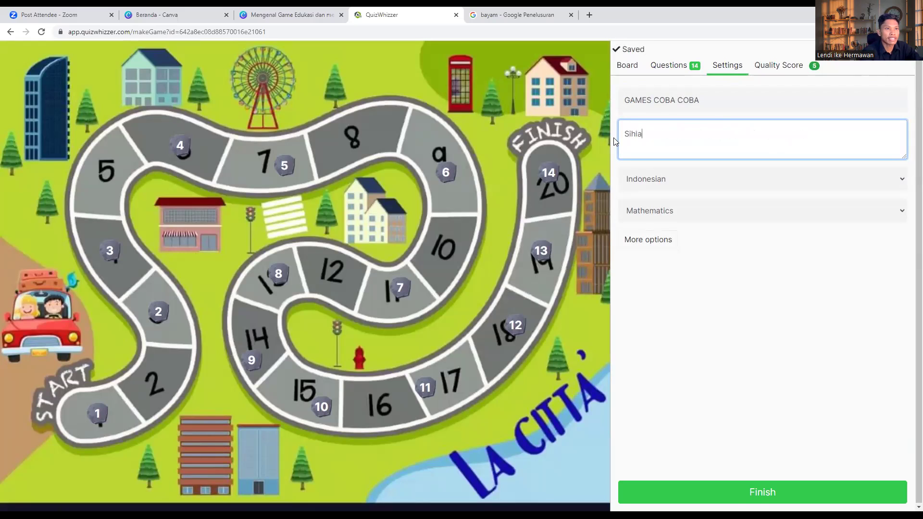
key("BackSpace")
key("BackSpace")
key("BackSpace")
type("lahk")
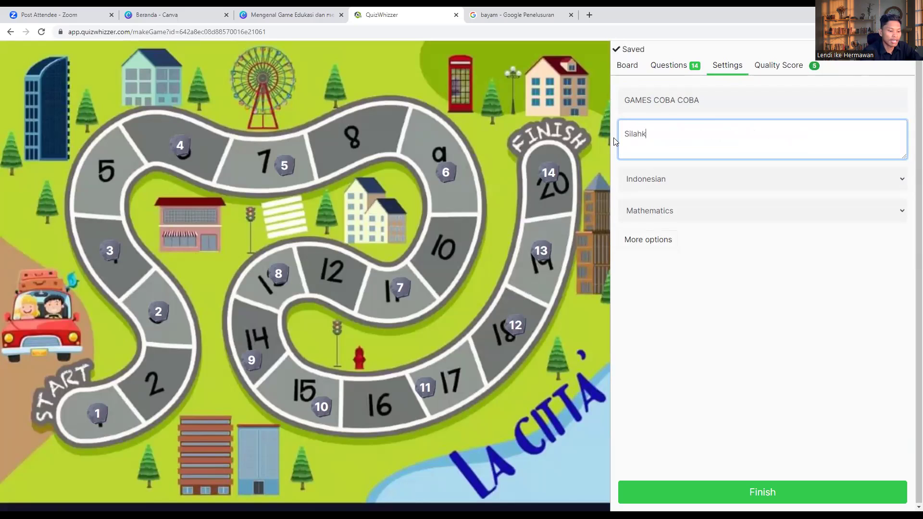
type("an l")
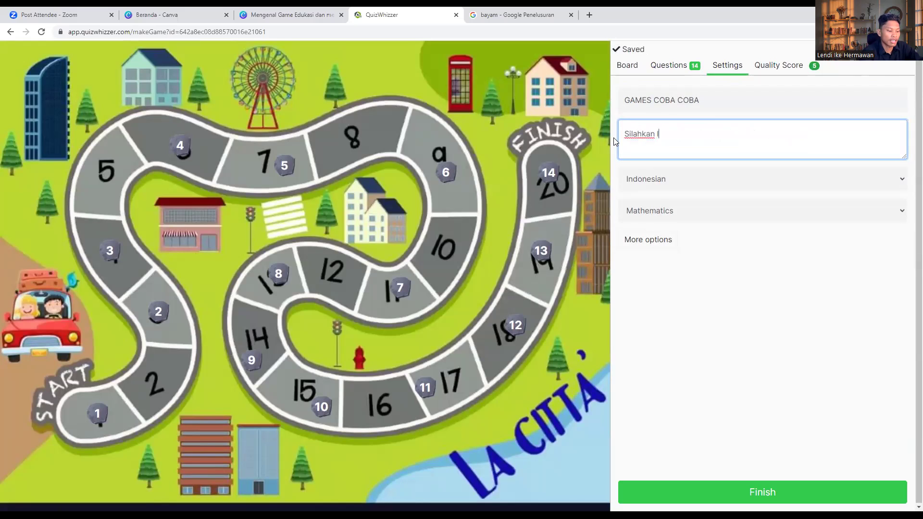
type("ewatri sam")
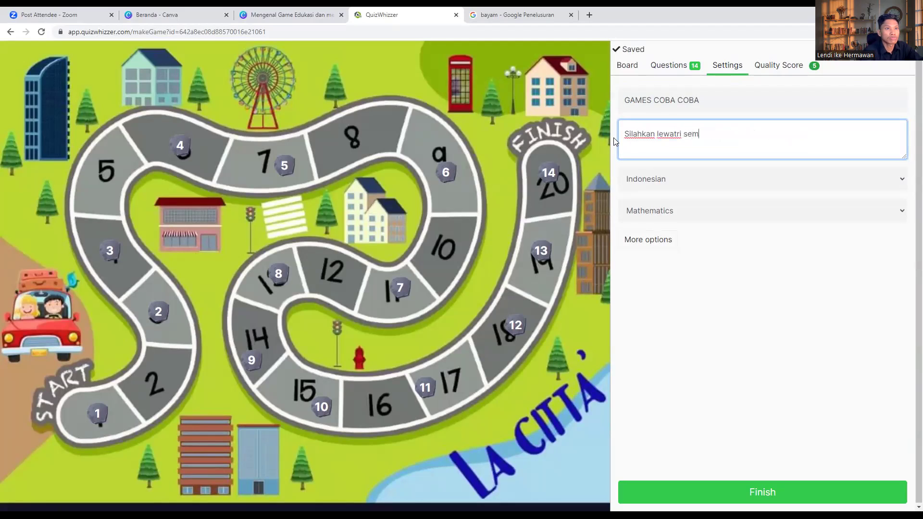
key("BackSpace")
key("BackSpace")
key("BackSpace")
key("BackSpace")
key("BackSpace")
key("BackSpace")
type("i dan jawab s")
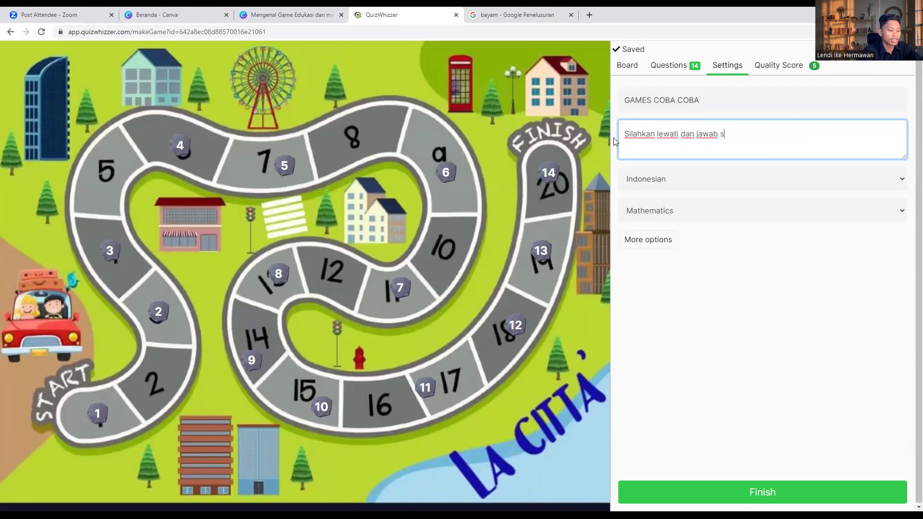
type("emua pertanyaan hingga")
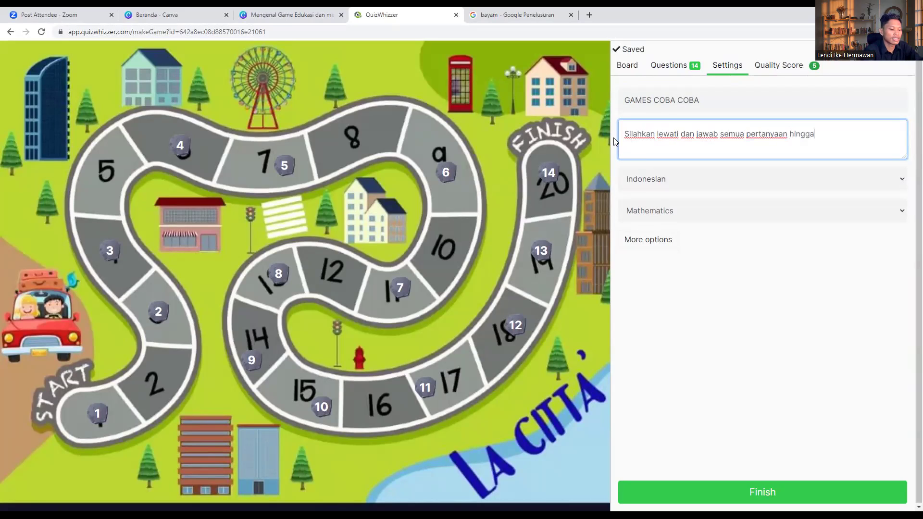
type(" akhir ")
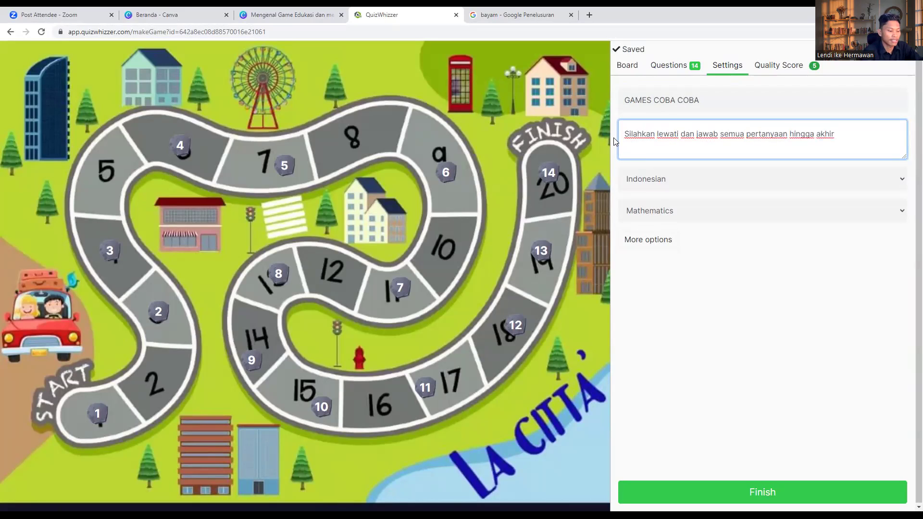
type("finish")
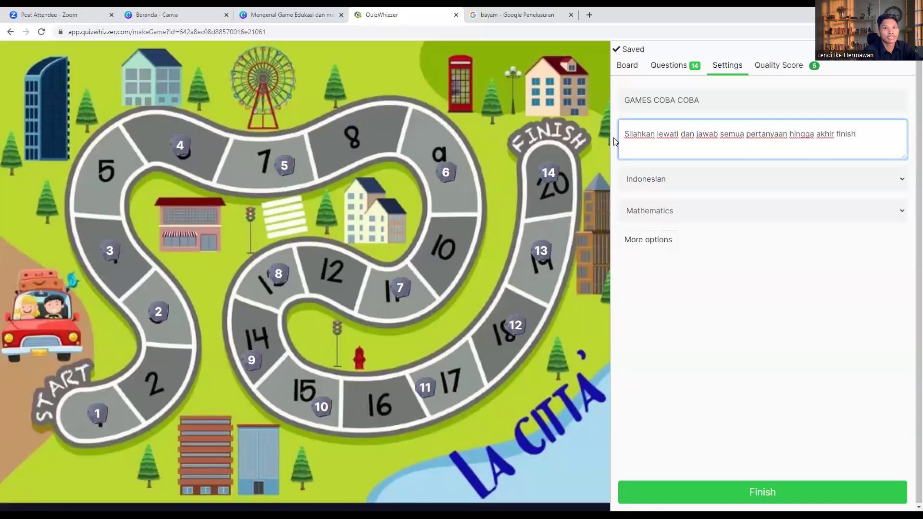
Choose Indonesian as the game's language and Education as its category, and show the additional availability options
left_click(679, 178)
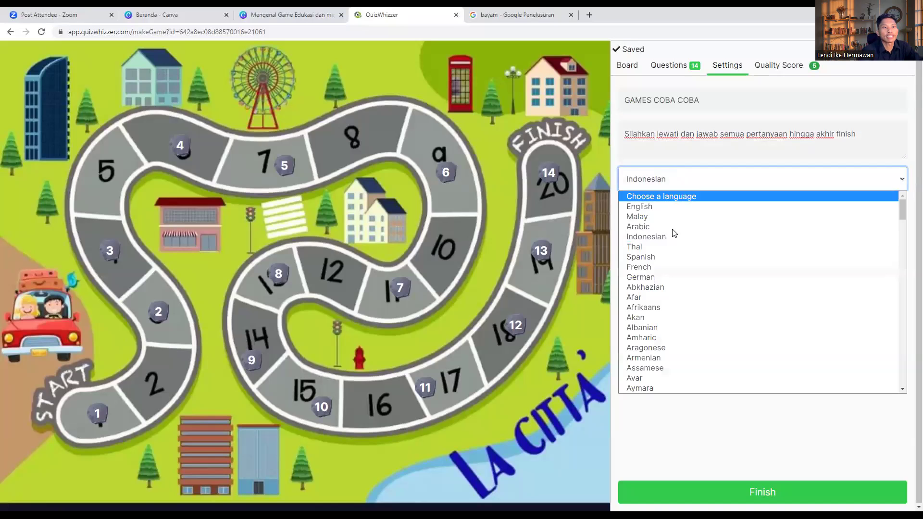
left_click(660, 238)
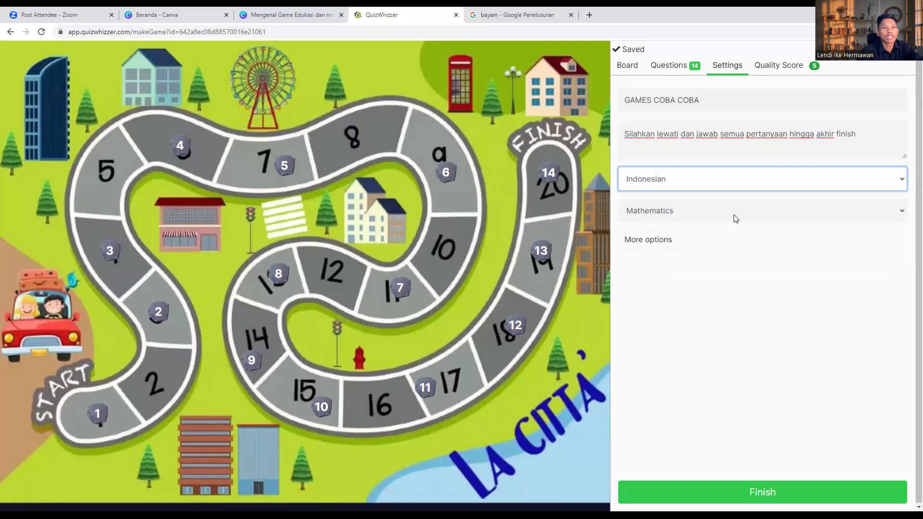
left_click(734, 219)
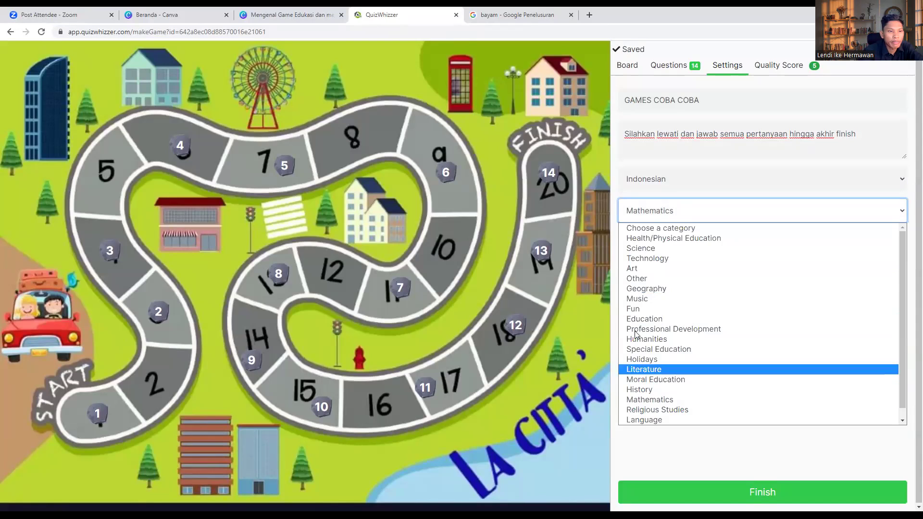
left_click(634, 310)
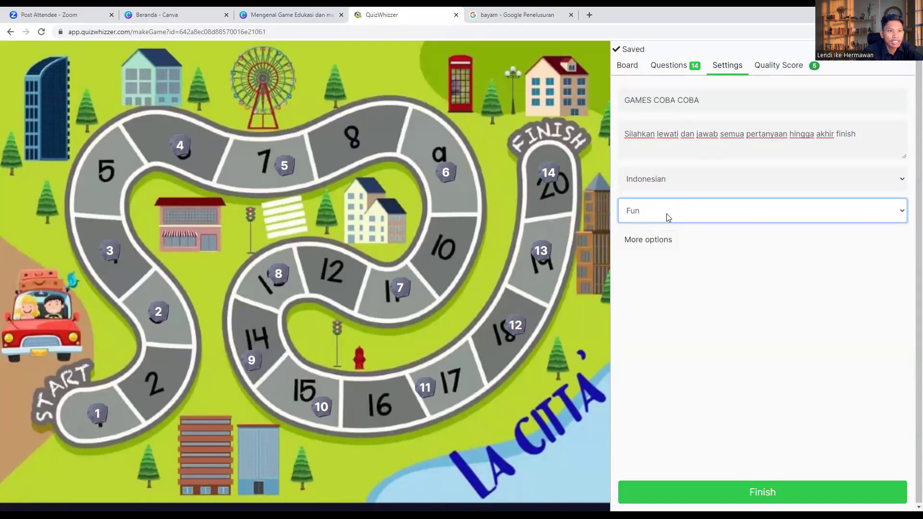
left_click(665, 212)
left_click(655, 320)
left_click(661, 241)
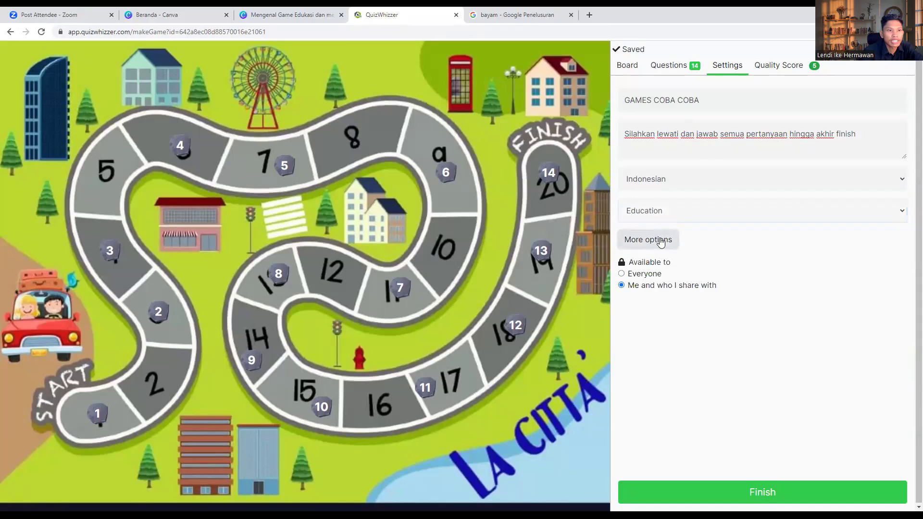
Make the game available to everyone in its availability options
left_click(634, 278)
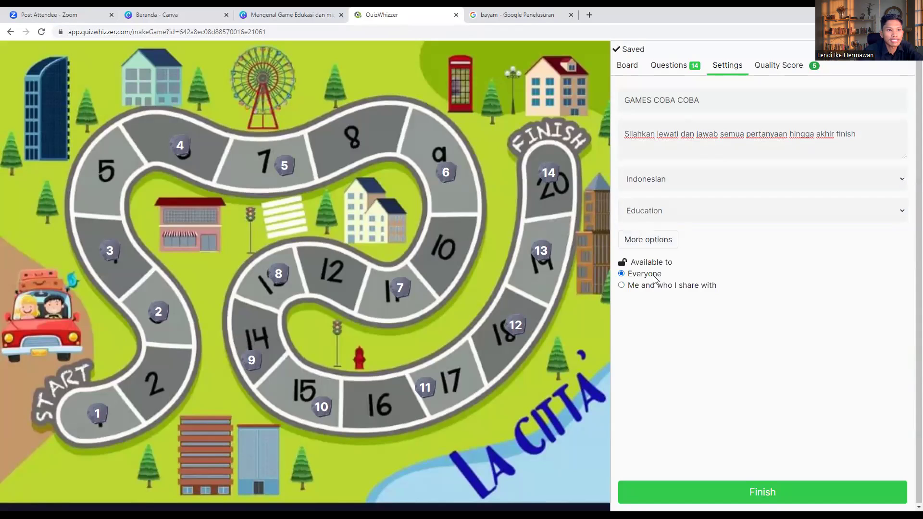
left_click(622, 285)
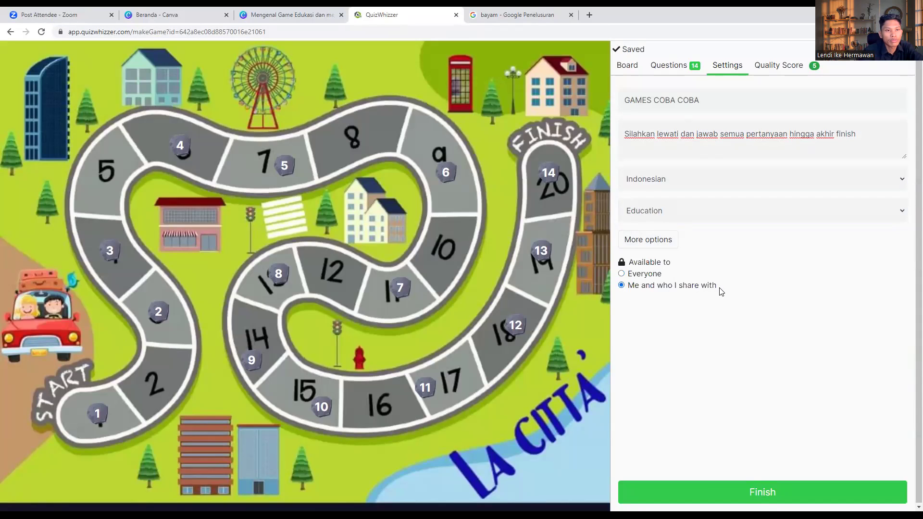
left_click(636, 277)
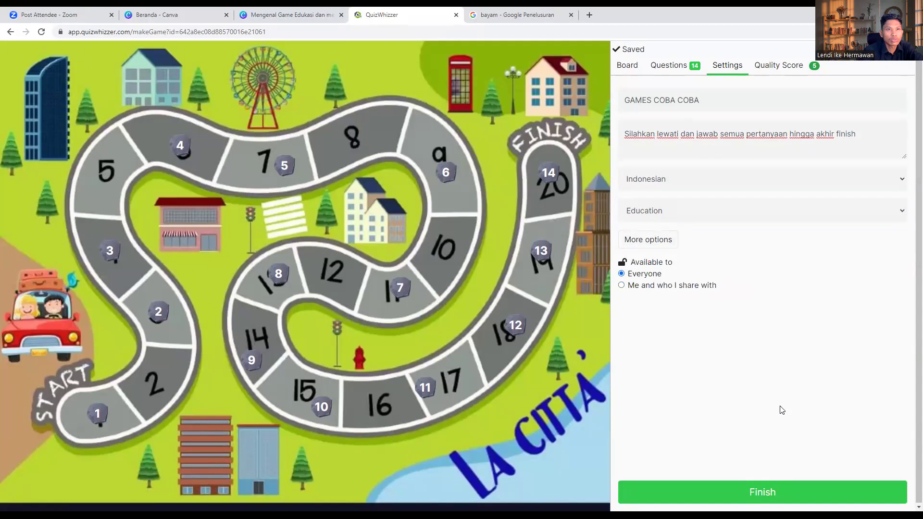
Open the game's quality checklist and move space 14 slightly lower on the board's final square, 20
left_click(758, 66)
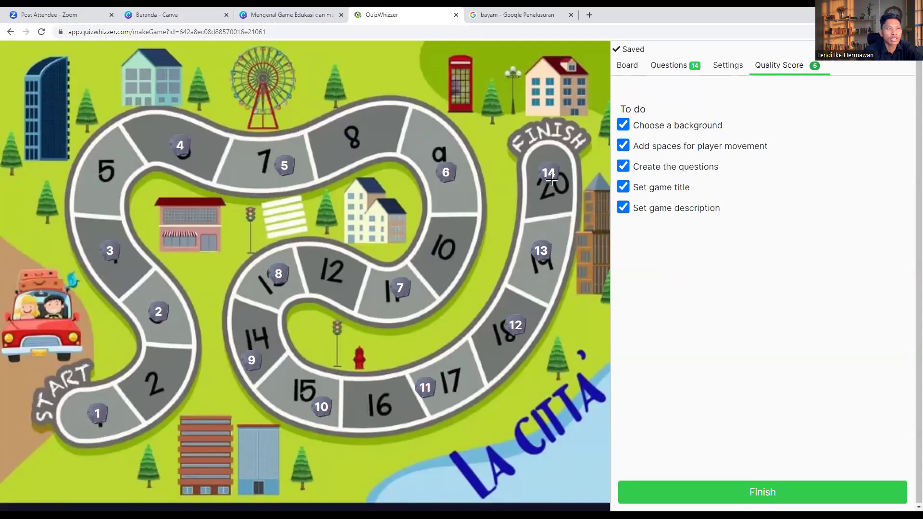
left_click_drag(552, 184, 554, 191)
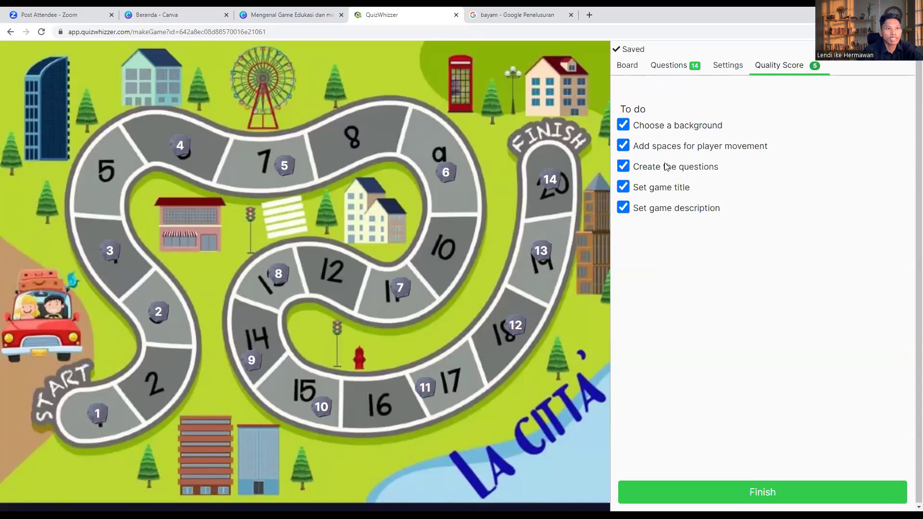
Recheck the game settings against the quality checklist and finish editing the game
left_click(730, 66)
left_click(759, 67)
left_click(736, 66)
left_click(666, 140)
left_click(759, 70)
left_click(760, 493)
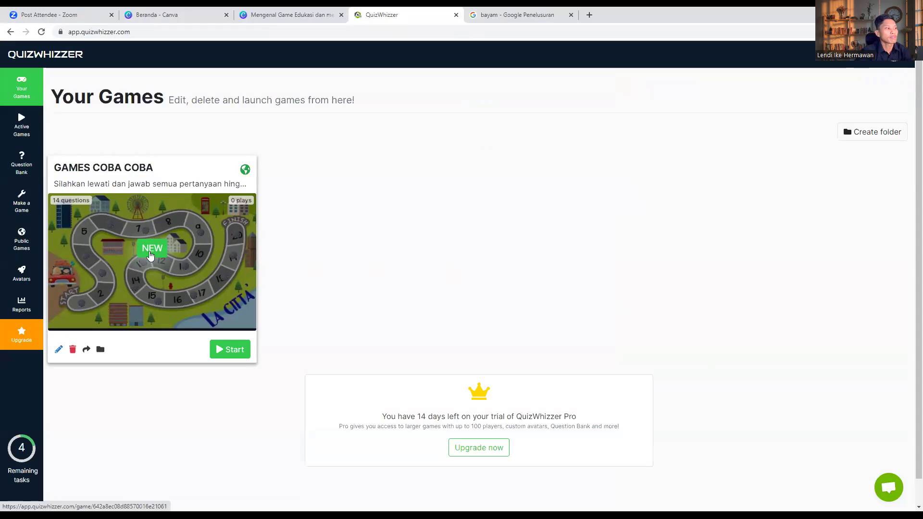
Copy the sharing link of GAMES COBA COBA and close the sharing dialog
left_click(86, 351)
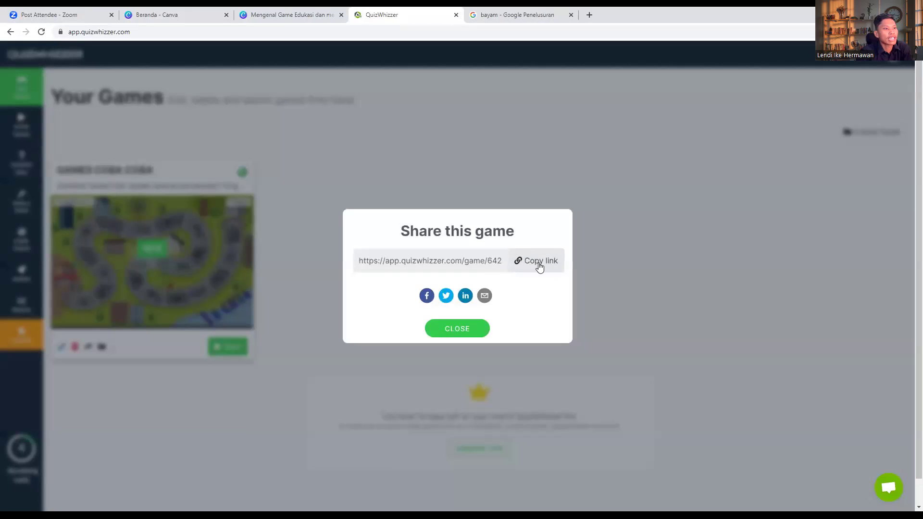
left_click(539, 266)
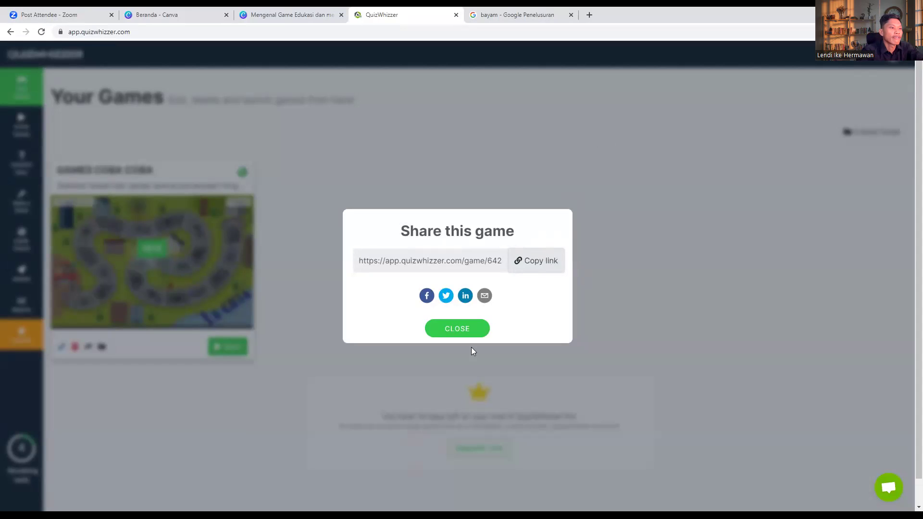
left_click(465, 328)
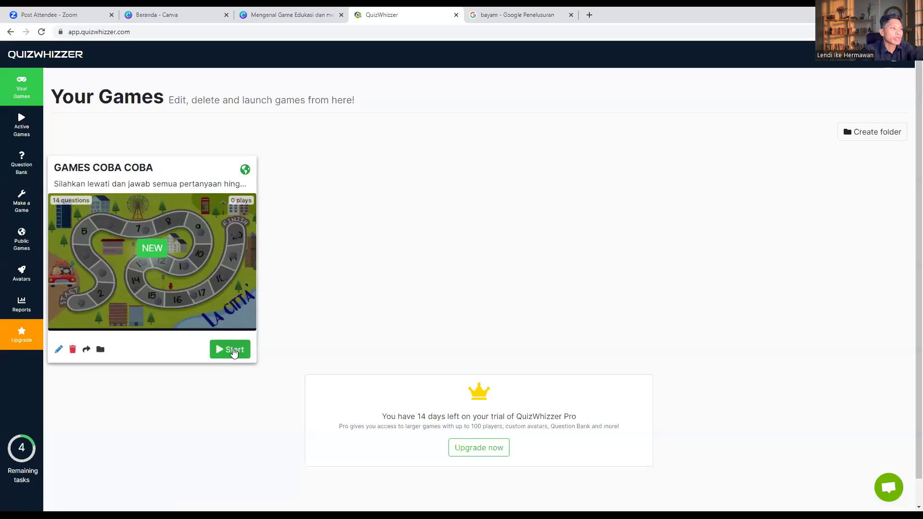
Start GAMES COBA COBA in Live Race mode after comparing it with the Homework mode
left_click(232, 349)
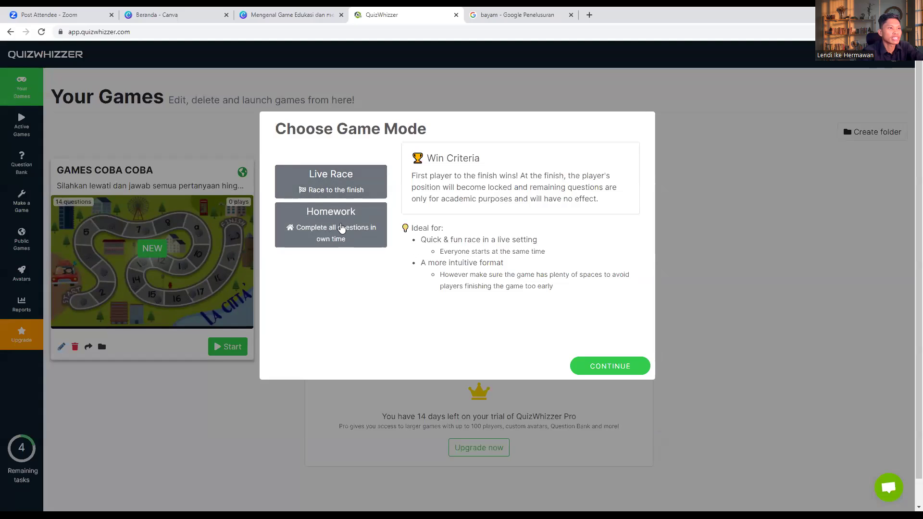
left_click(341, 228)
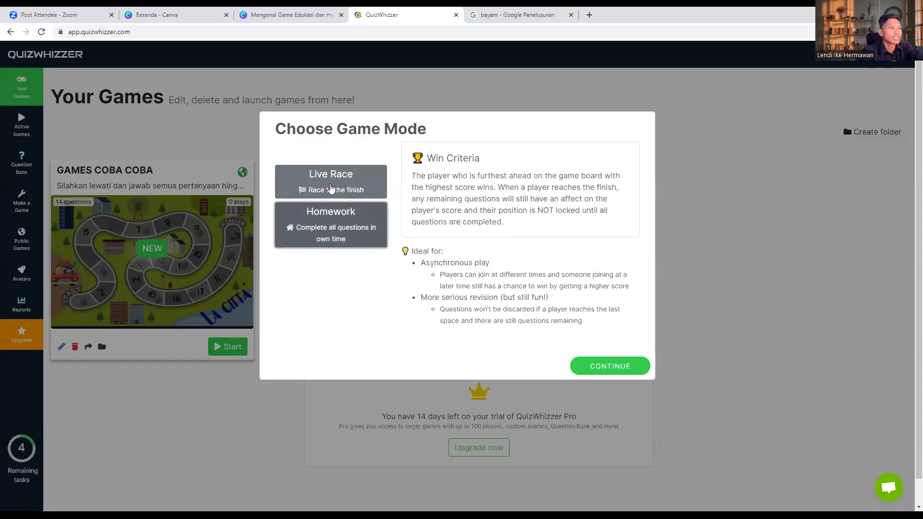
left_click(331, 188)
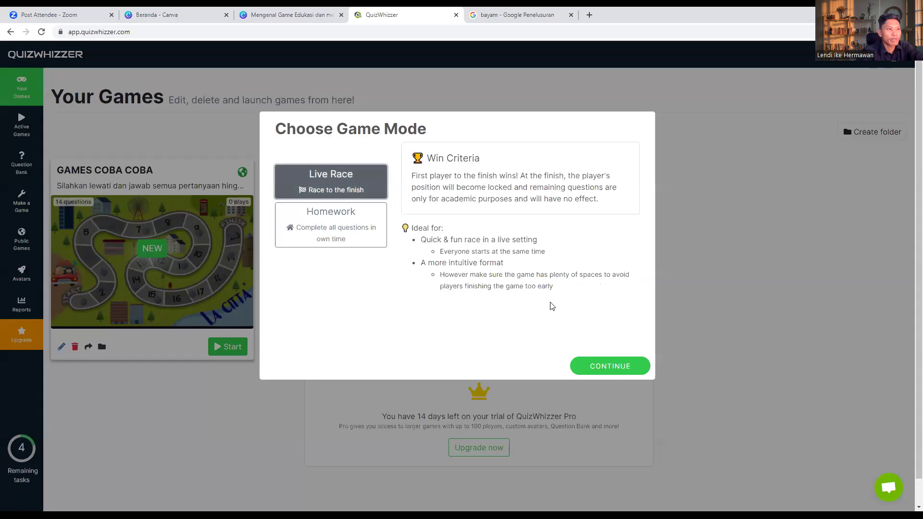
left_click(601, 369)
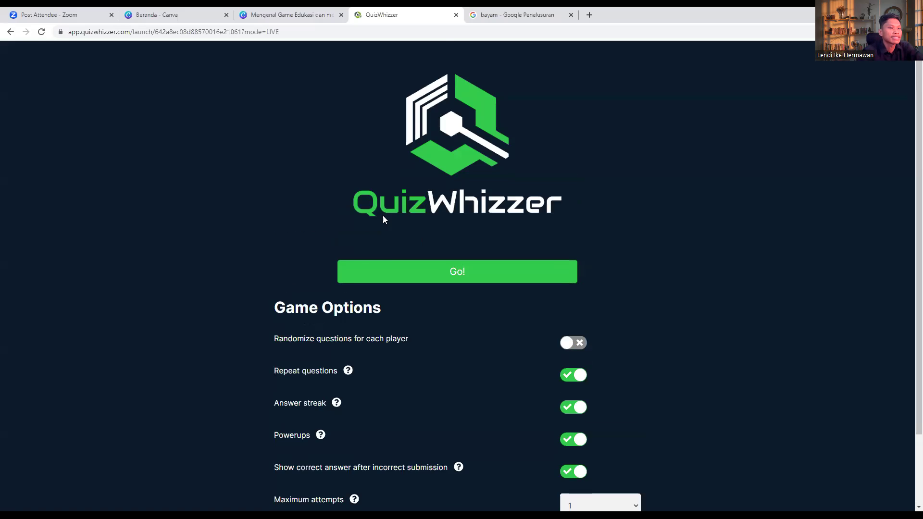
Set the maximum attempts to 3 in the live game's options
scroll(383, 217, "down", 2)
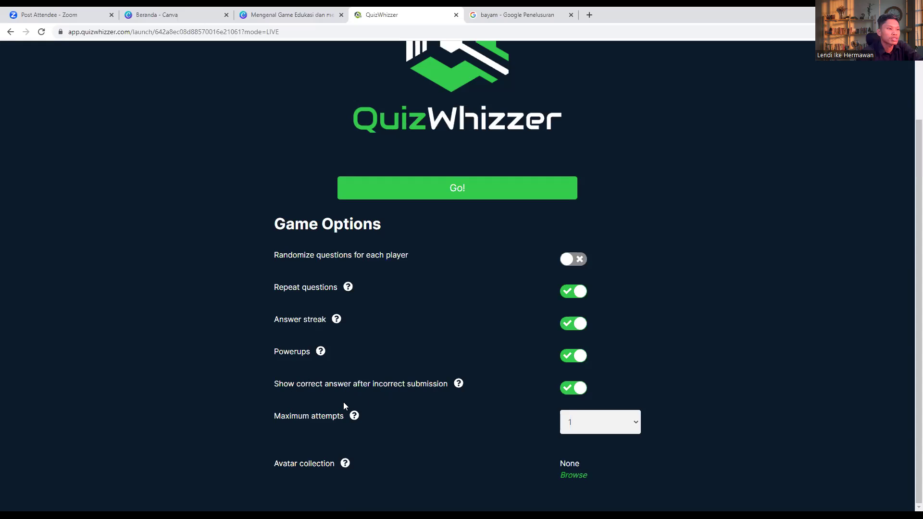
left_click(620, 423)
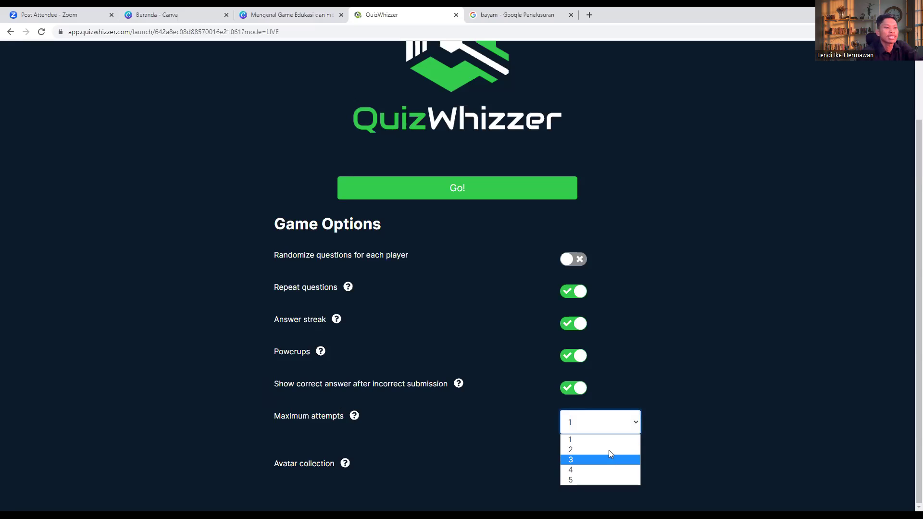
left_click(605, 440)
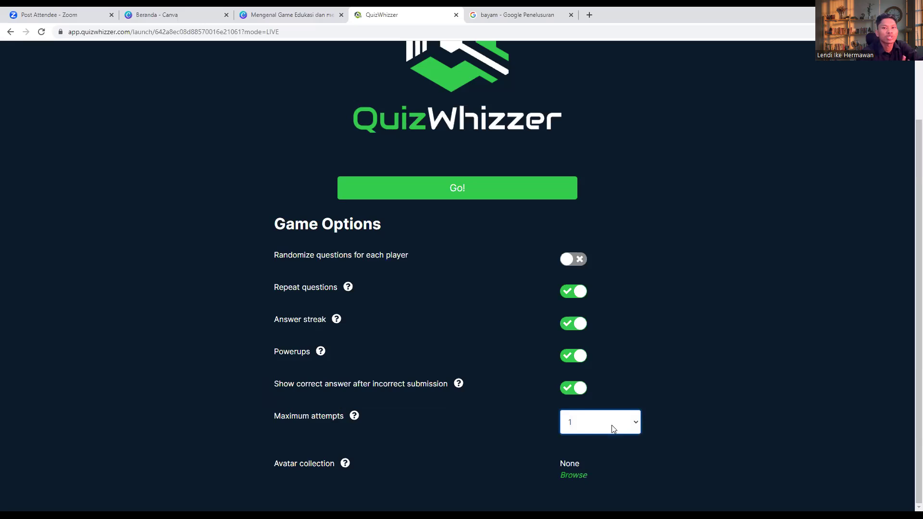
left_click(613, 428)
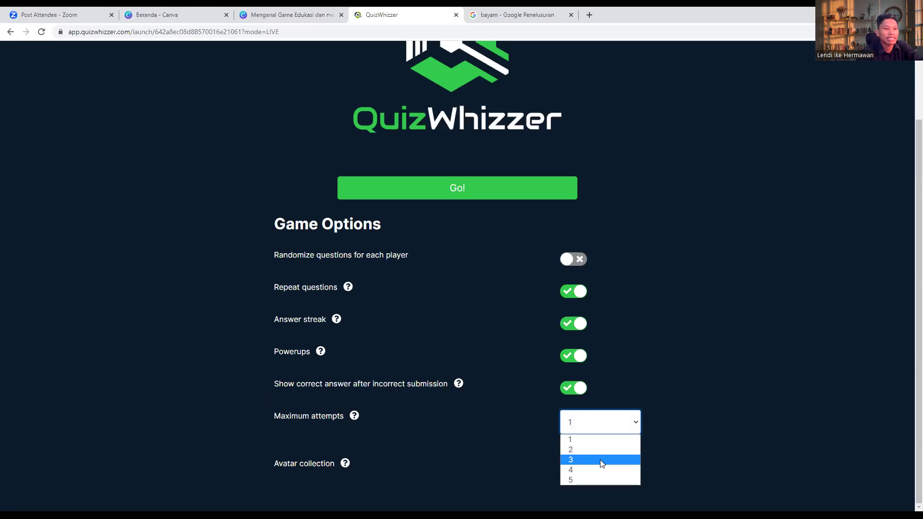
left_click(600, 460)
left_click(592, 431)
left_click(580, 427)
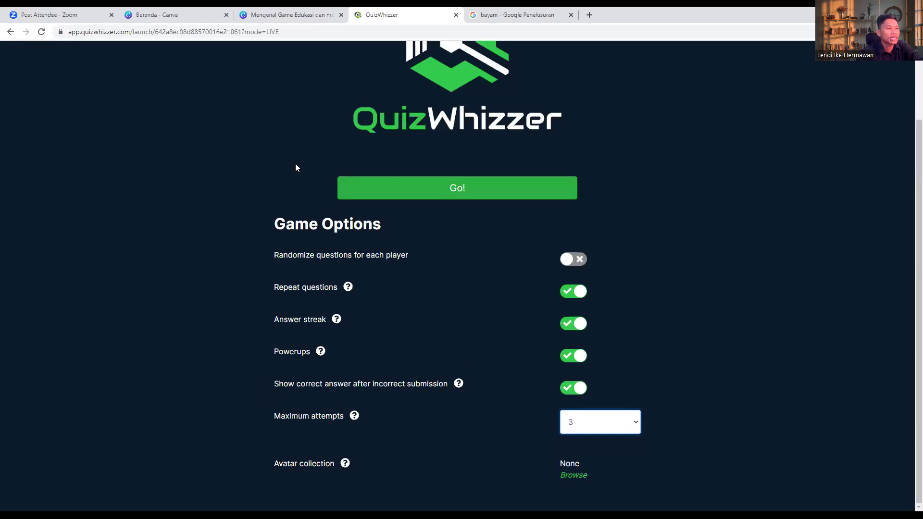
Launch the live game lobby and go through the introductory tips until they are dismissed
left_click(456, 189)
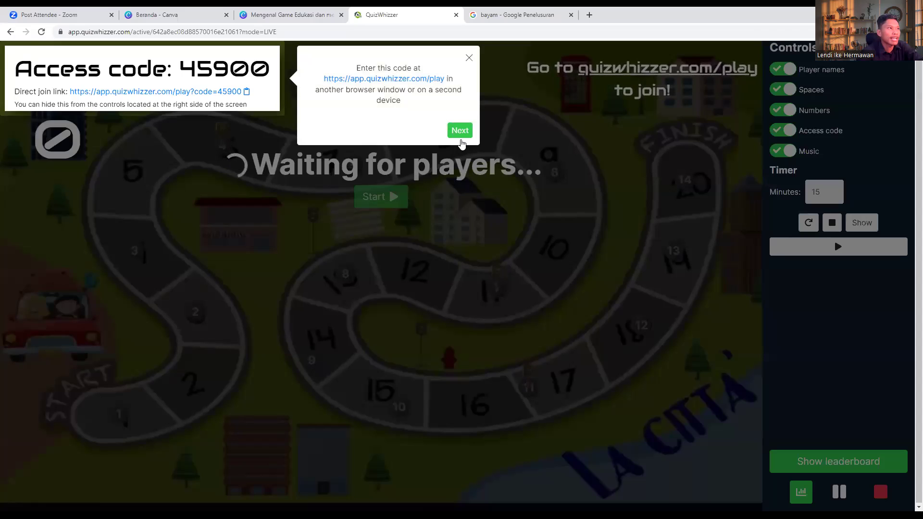
key("Right")
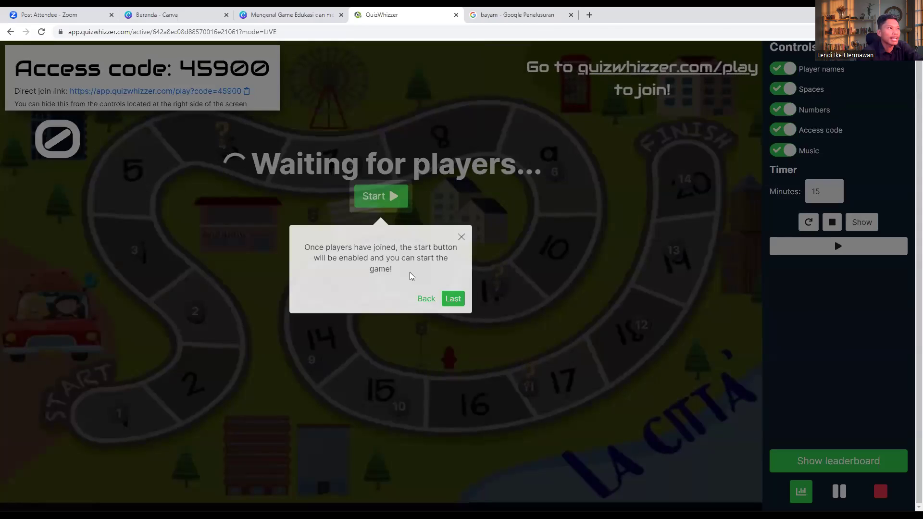
left_click(777, 217)
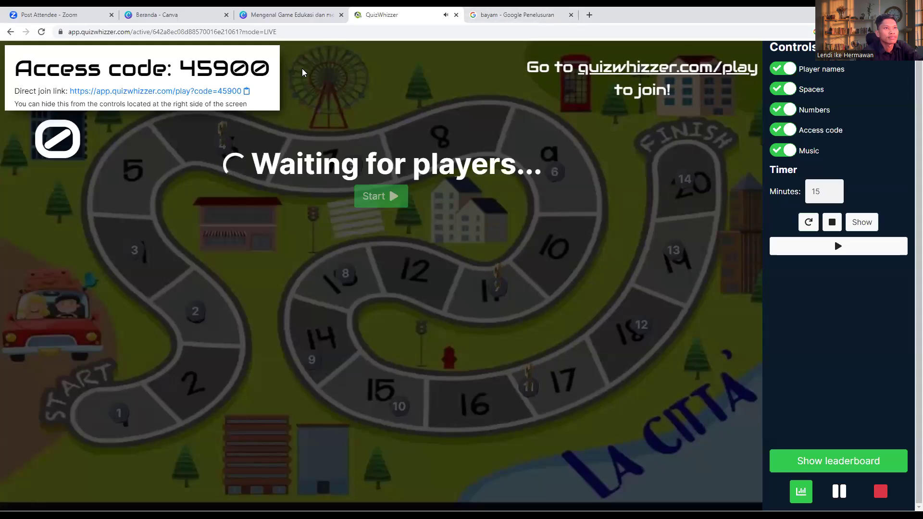
Find the QuizWhizzer site through Google in a new browser tab and open its page for joining a game
left_click(590, 16)
left_click(387, 272)
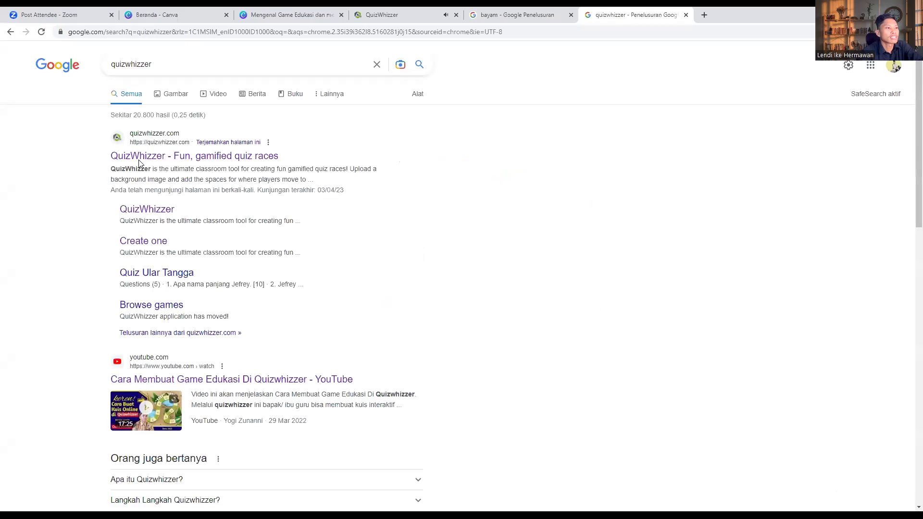
left_click(134, 157)
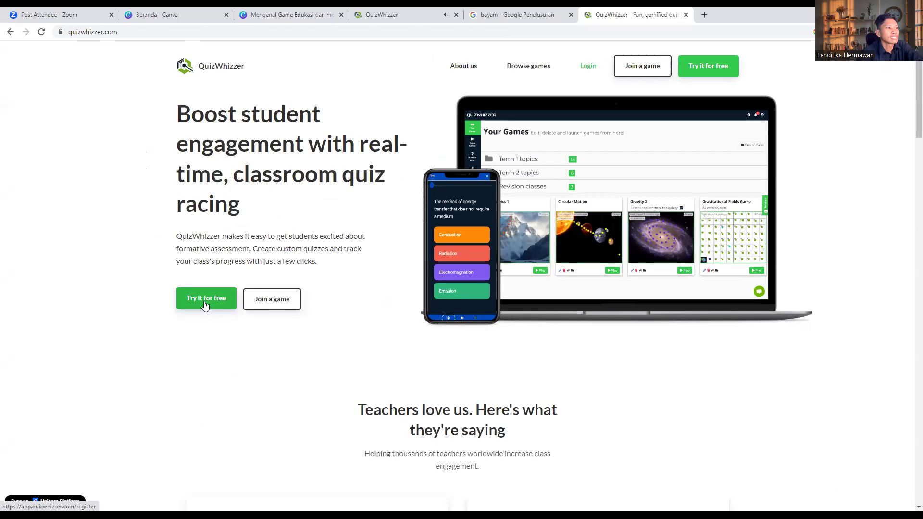
left_click(272, 298)
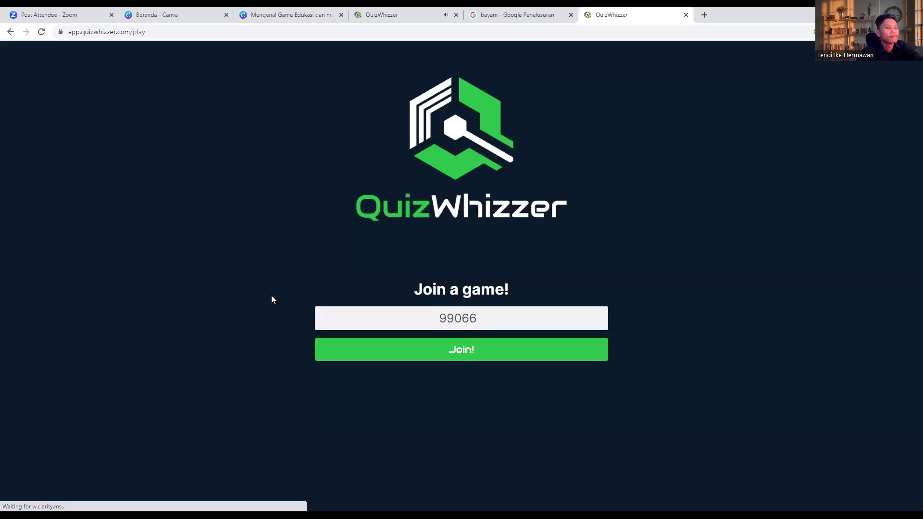
Take the direct join link with its access code from the host lobby and load it in the player's browser tab
double_click(478, 319)
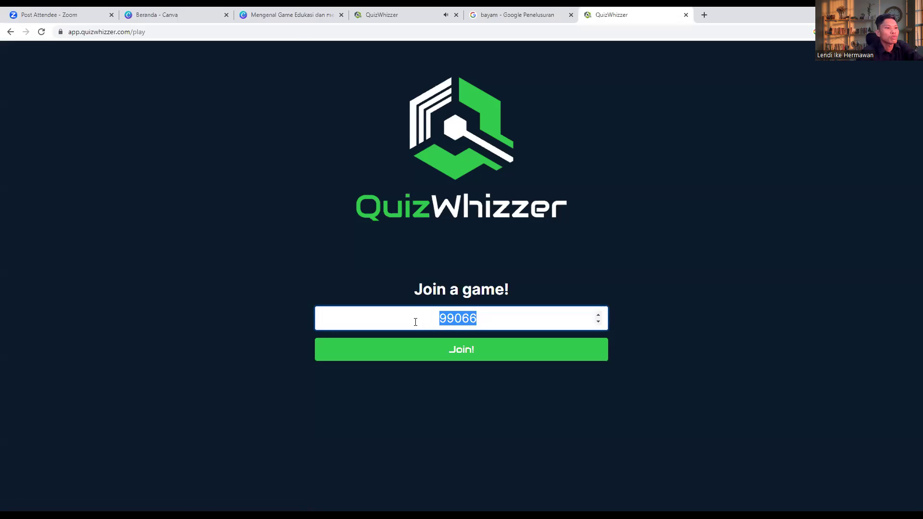
key("ctrl+4")
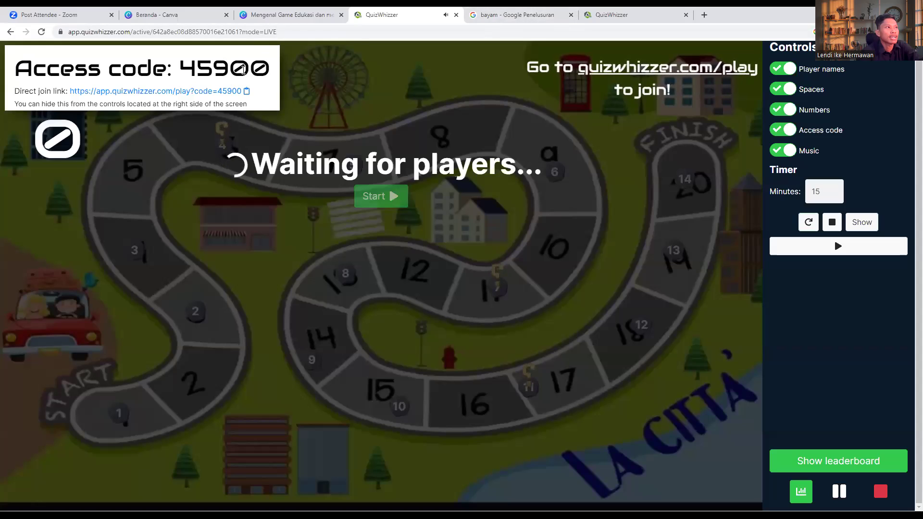
key("ctrl+6")
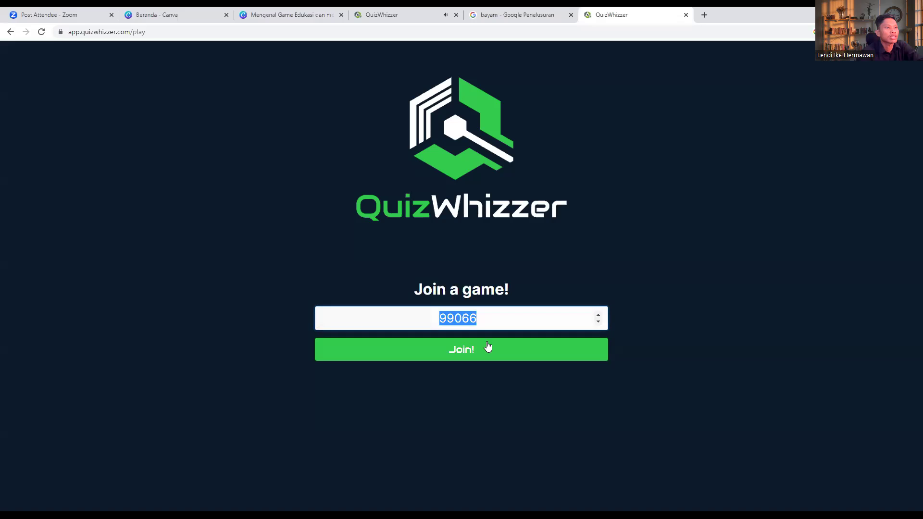
left_click(385, 14)
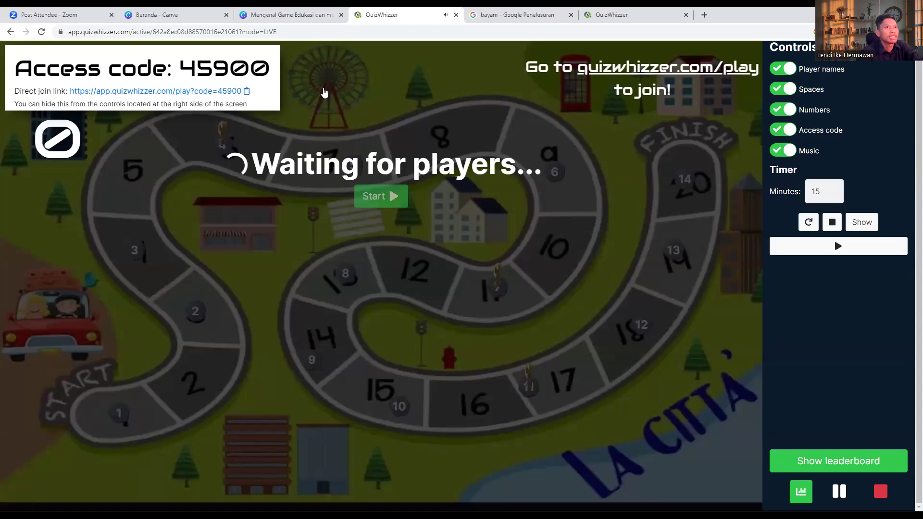
key("ctrl+Tab")
key("ctrl+Tab")
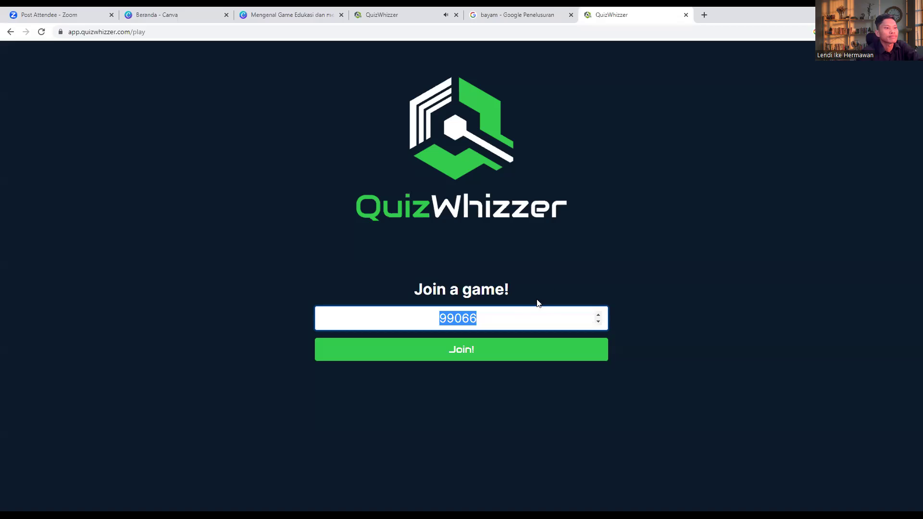
left_click(684, 32)
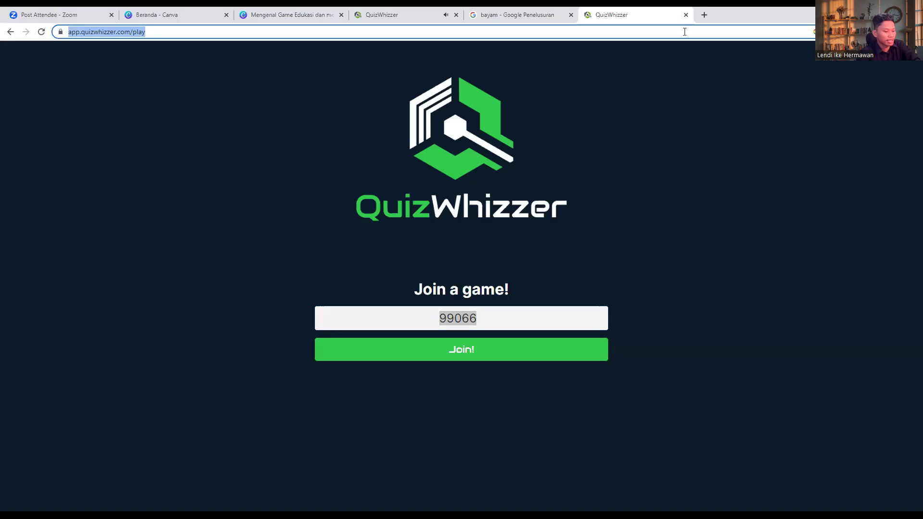
type("https://app.quizwhizzer.com/play?code=45900")
key("Return")
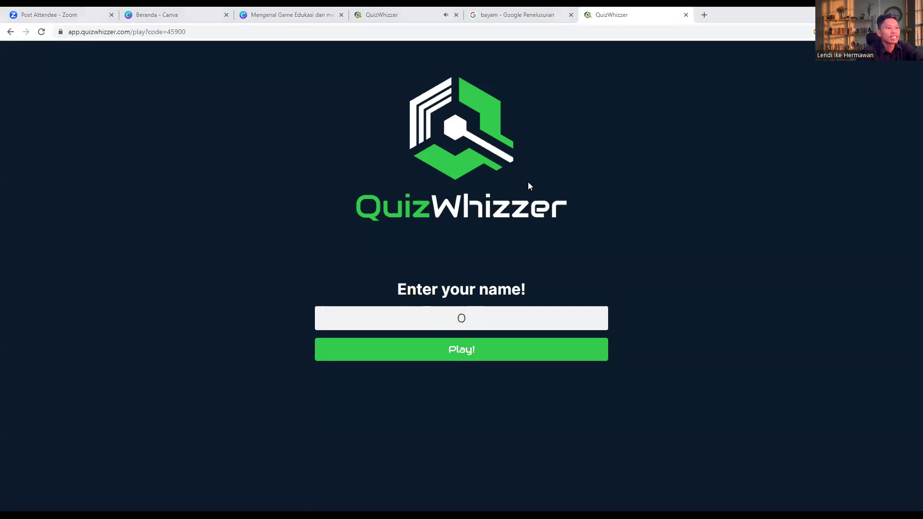
Enter the player's name, join the game as a player, and return to the host lobby
left_click(469, 319)
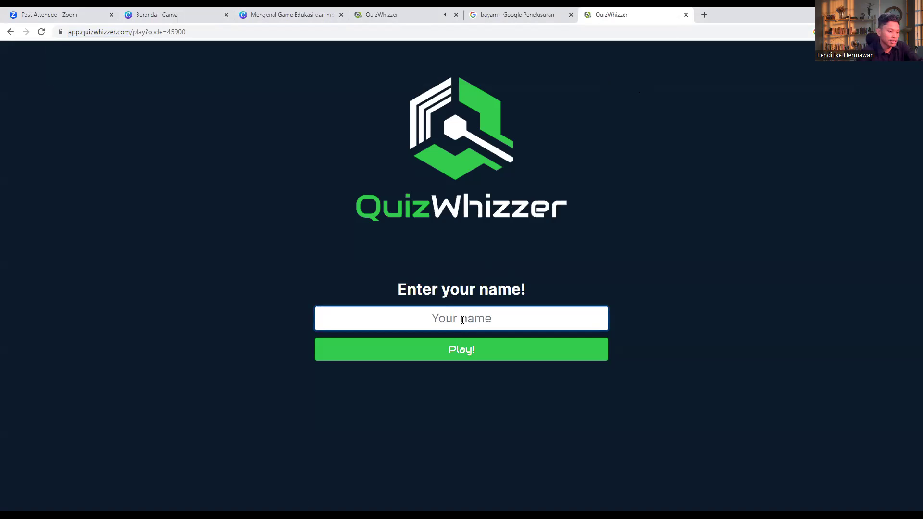
type("Lendi")
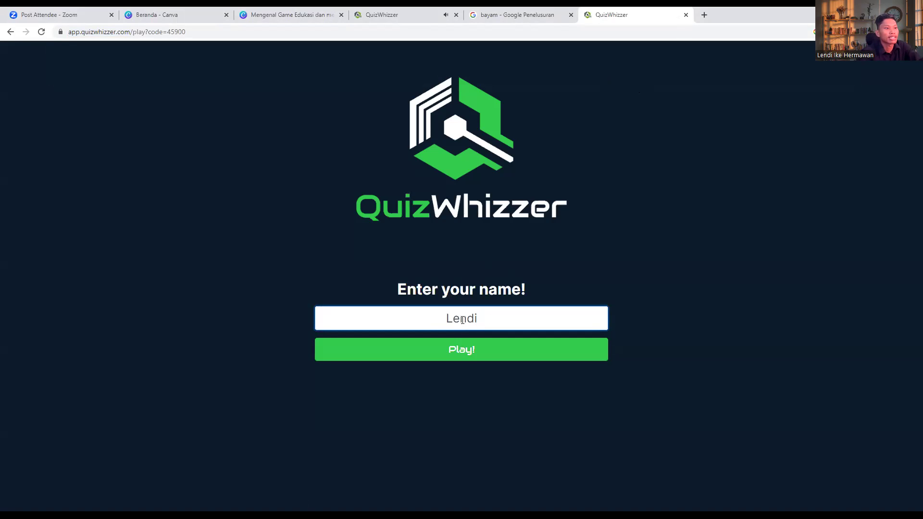
left_click(469, 353)
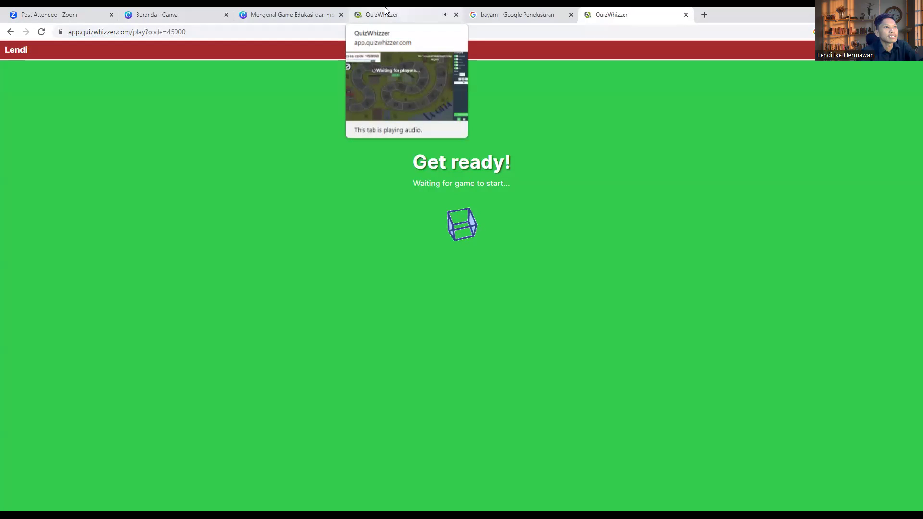
key("ctrl+4")
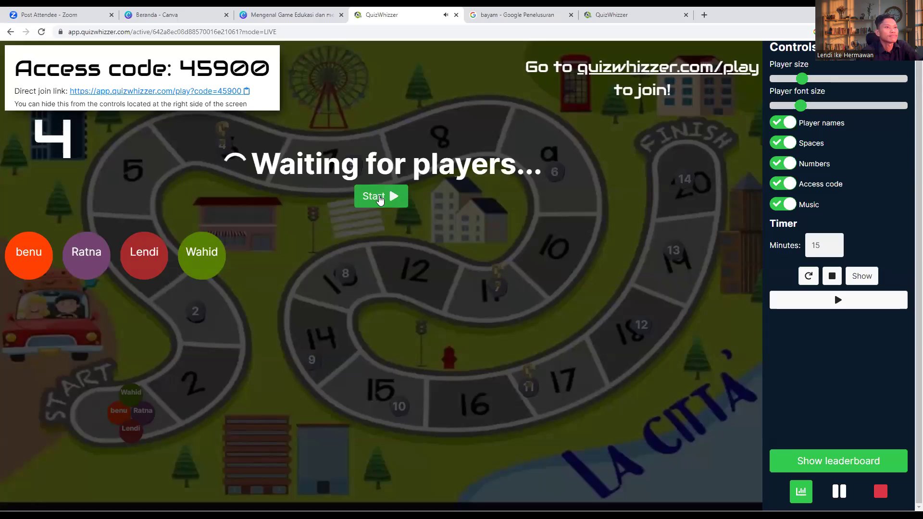
Start the live game and check which players stand on spaces 1 and 2 of the board
left_click(380, 196)
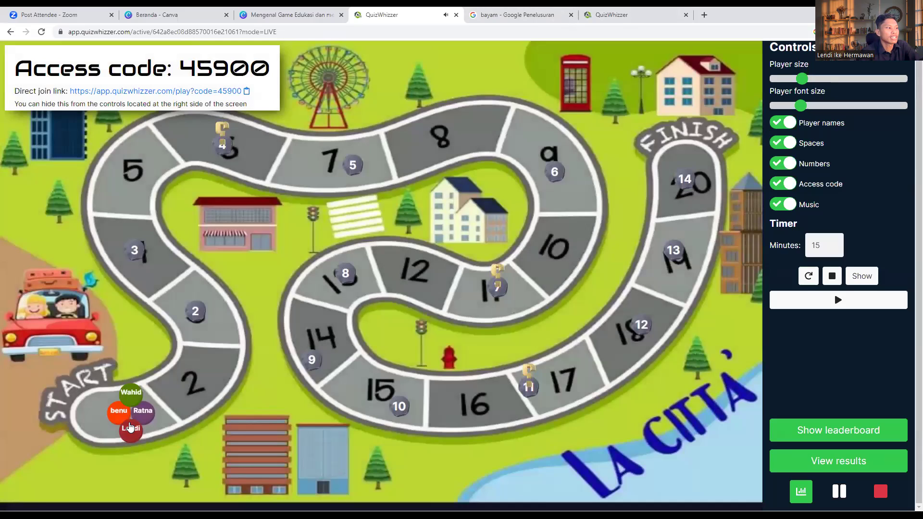
left_click(122, 418)
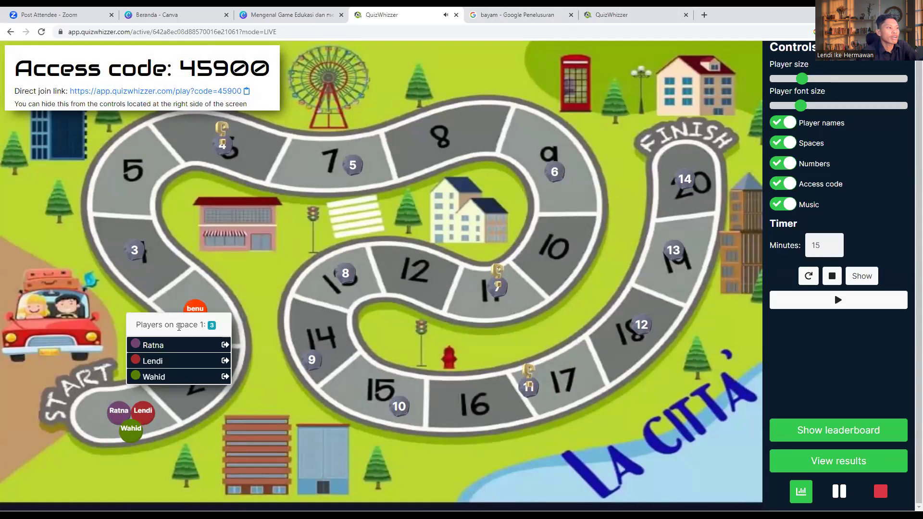
left_click(195, 310)
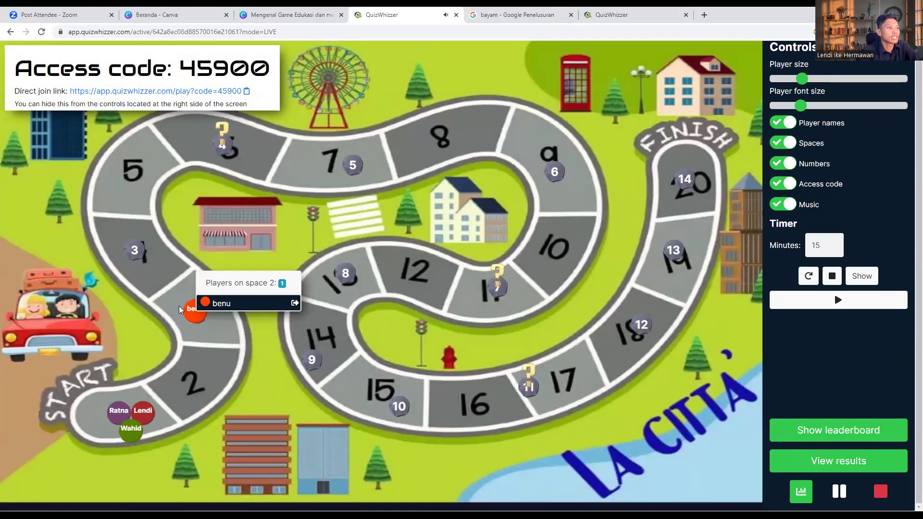
As the player, answer 0 to "2+3-5" and submit the three vegetable pictures for "Yang termasuk Sayuran adalah"
left_click(640, 12)
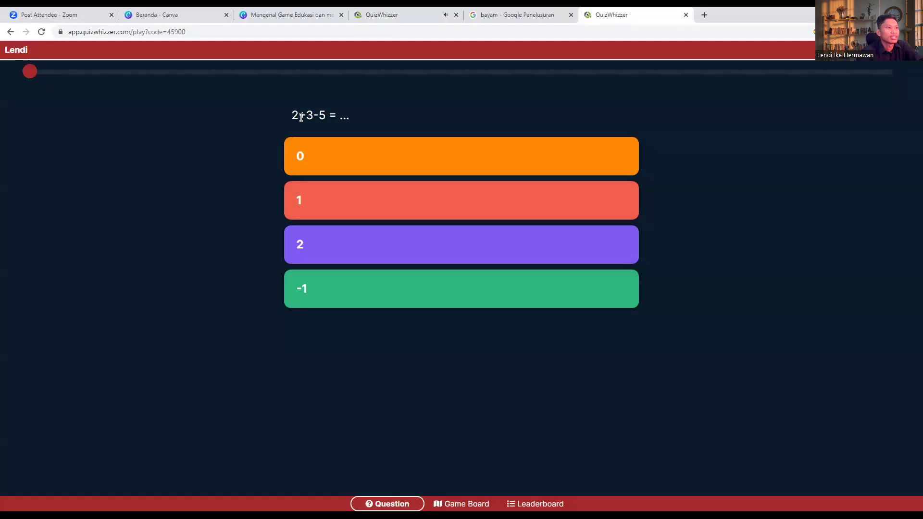
left_click(316, 159)
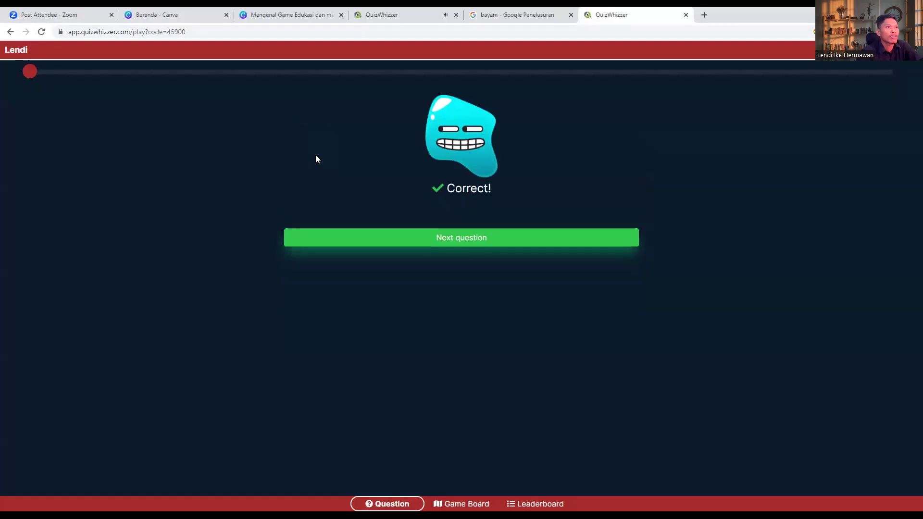
left_click(465, 248)
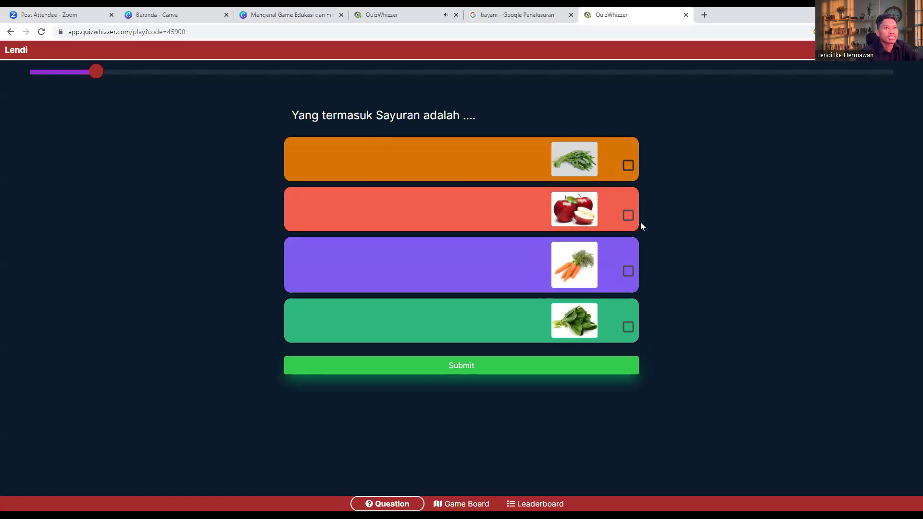
left_click(628, 272)
left_click(515, 366)
left_click(459, 241)
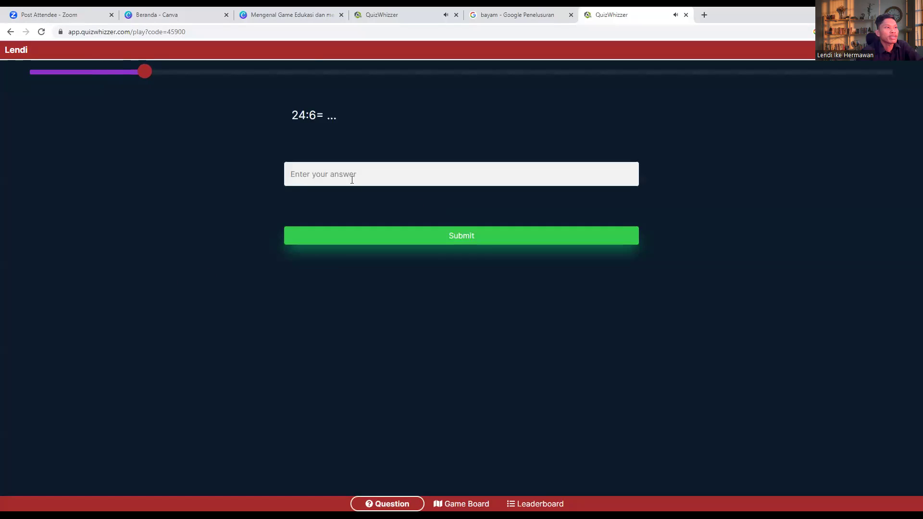
Submit an answer to "24:6", retry it with 4, and go on to the next question
left_click(328, 174)
left_click(440, 235)
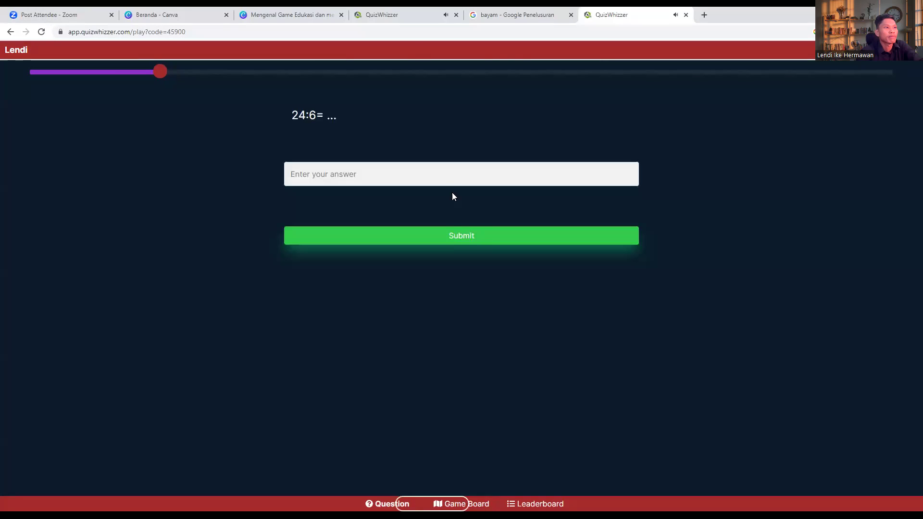
left_click(349, 173)
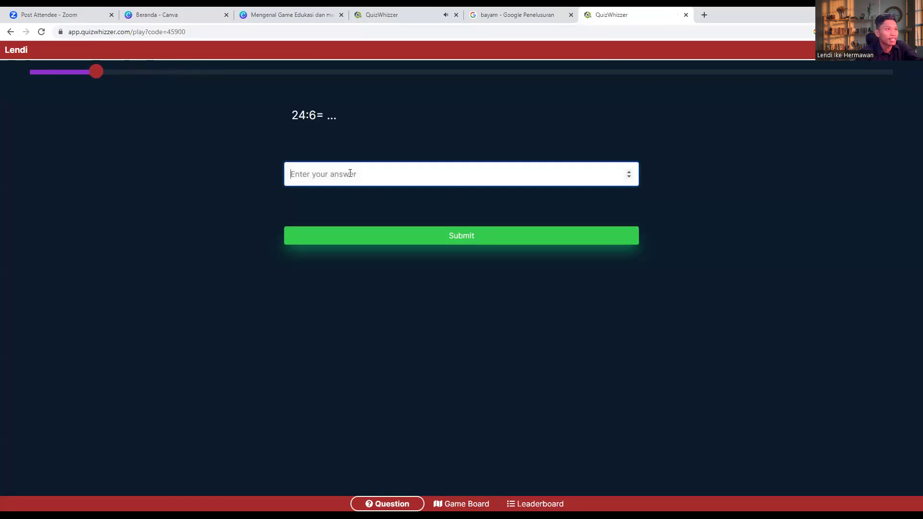
left_click(454, 242)
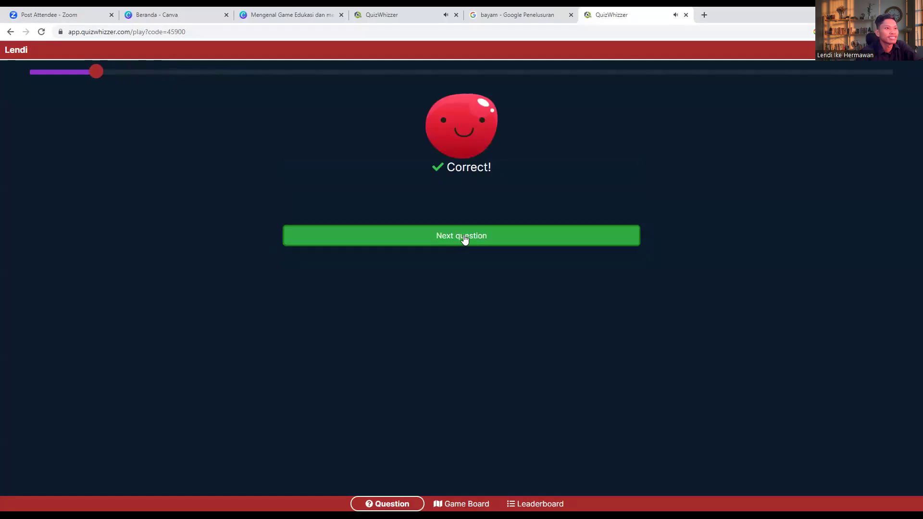
left_click(463, 236)
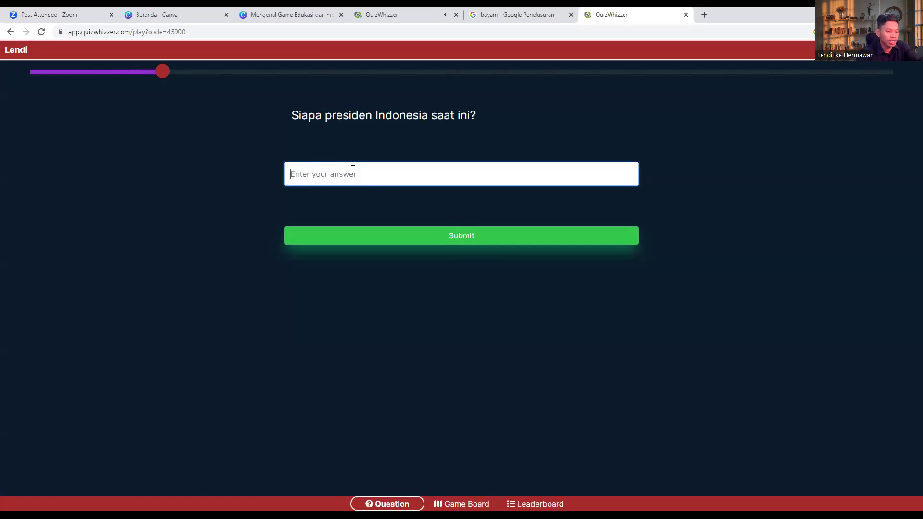
Answer Jokowi to the question about Indonesia's president and True to the Pancasila statement
left_click(447, 240)
left_click(449, 251)
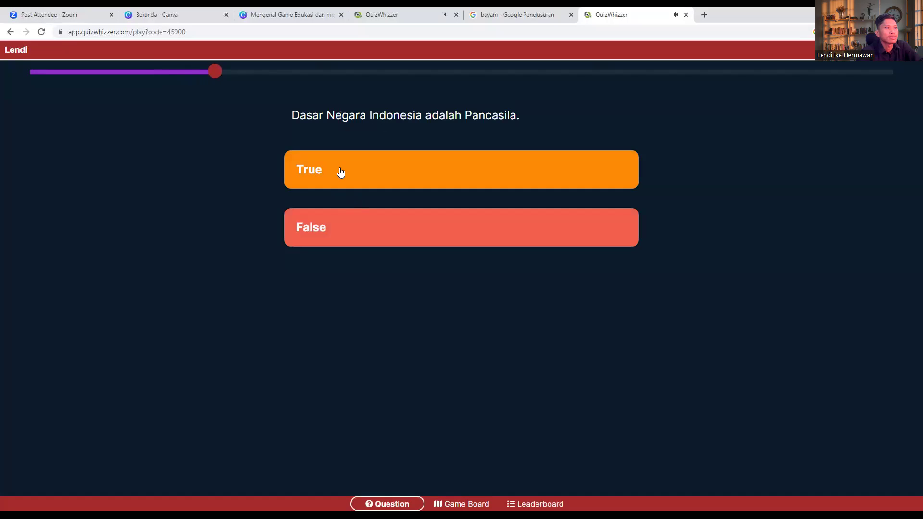
left_click(340, 171)
left_click(457, 267)
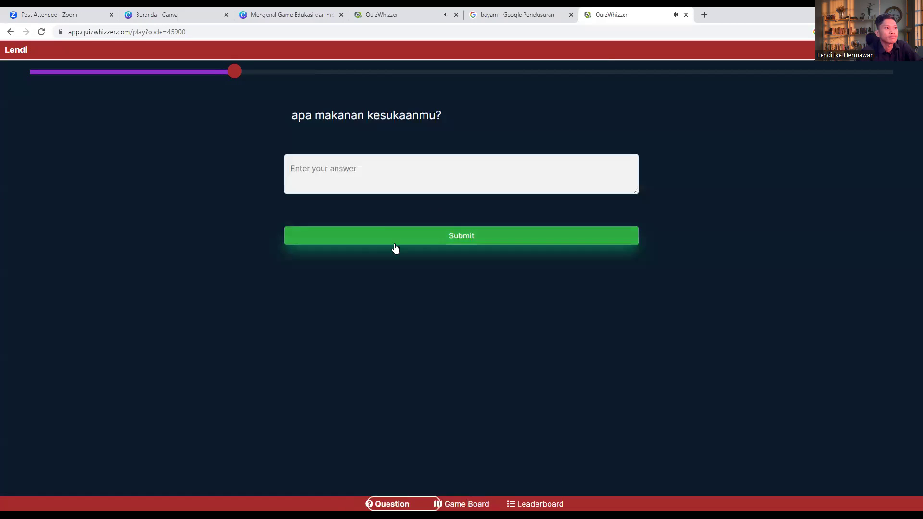
Answer the favourite food question with "Nasi Goreng" and continue to the next question
left_click(361, 165)
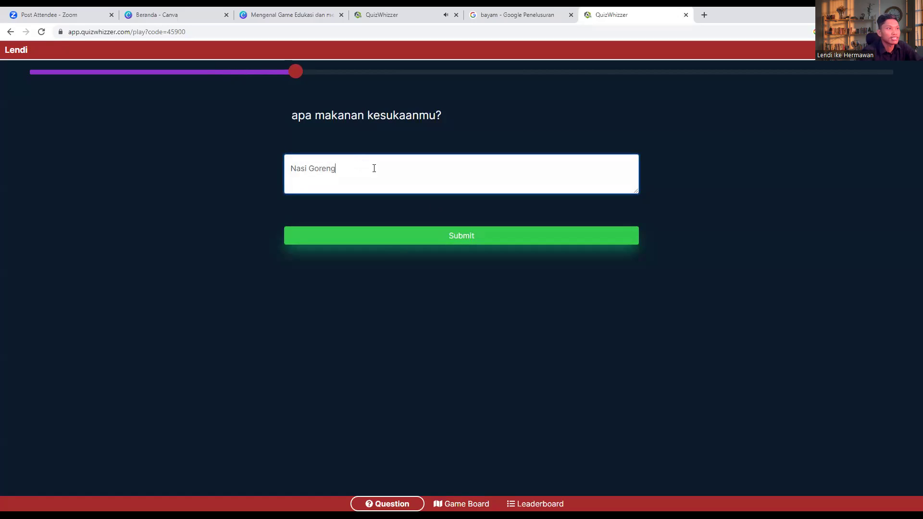
left_click(436, 231)
left_click(438, 234)
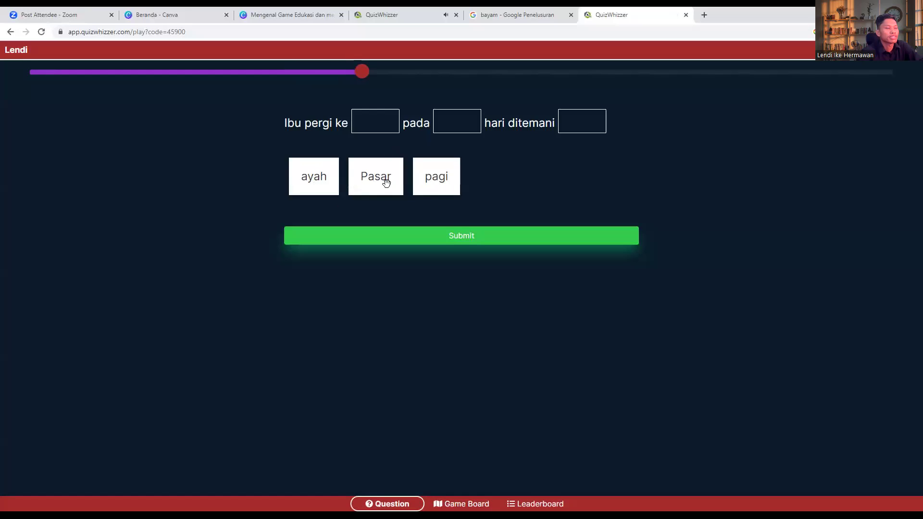
Try filling the blanks of the "Ibu pergi ke" sentence with Pasar, ayah and pagi, in that order
left_click_drag(385, 182, 388, 133)
left_click_drag(331, 198, 471, 144)
left_click_drag(437, 190, 598, 151)
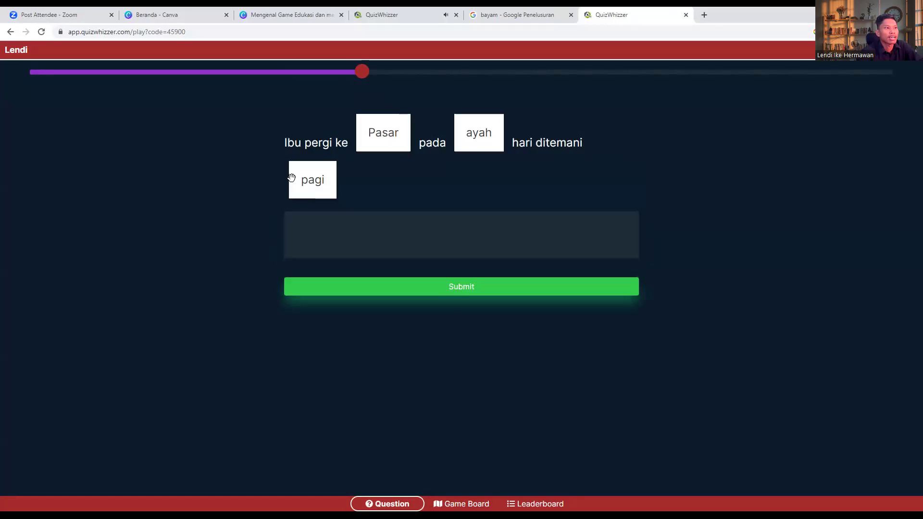
left_click(448, 287)
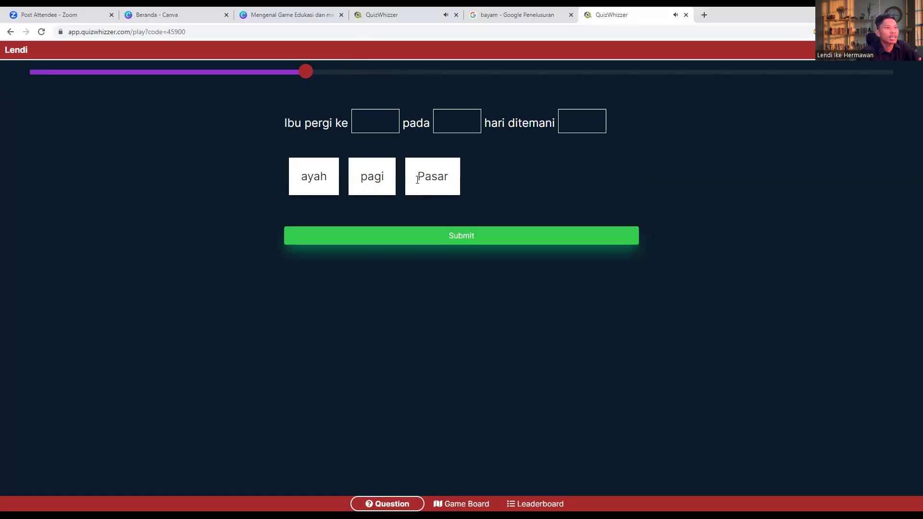
Fill the sentence's blanks in the order Pasar, pagi, ayah, submit it, and go on to the next question
left_click_drag(431, 181, 379, 128)
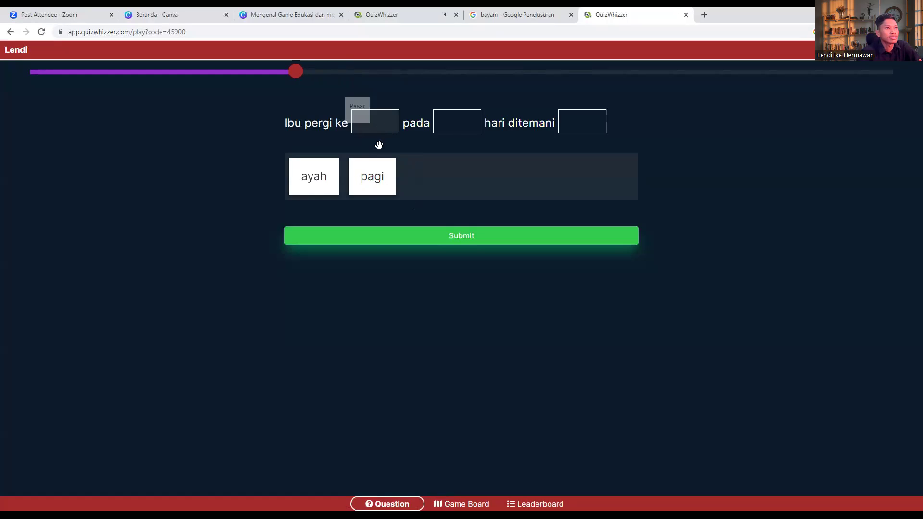
left_click_drag(368, 194, 465, 150)
left_click_drag(314, 189, 613, 135)
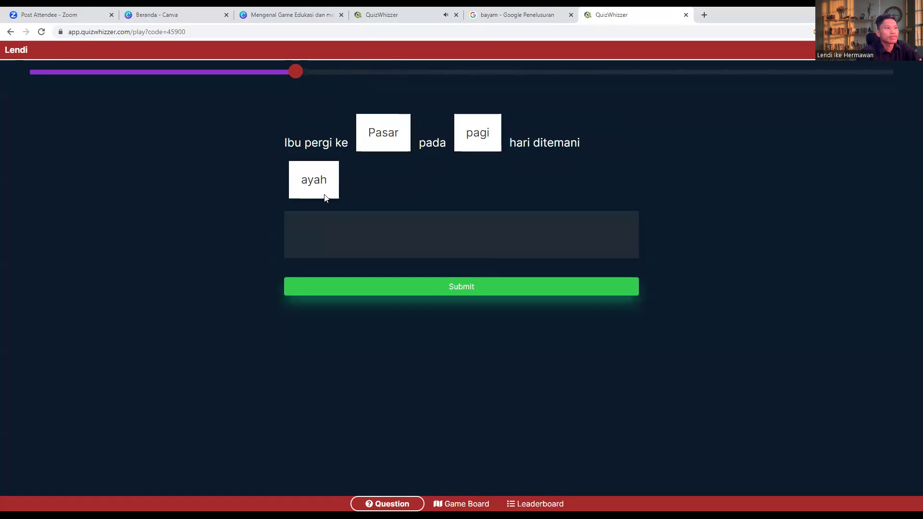
left_click(423, 288)
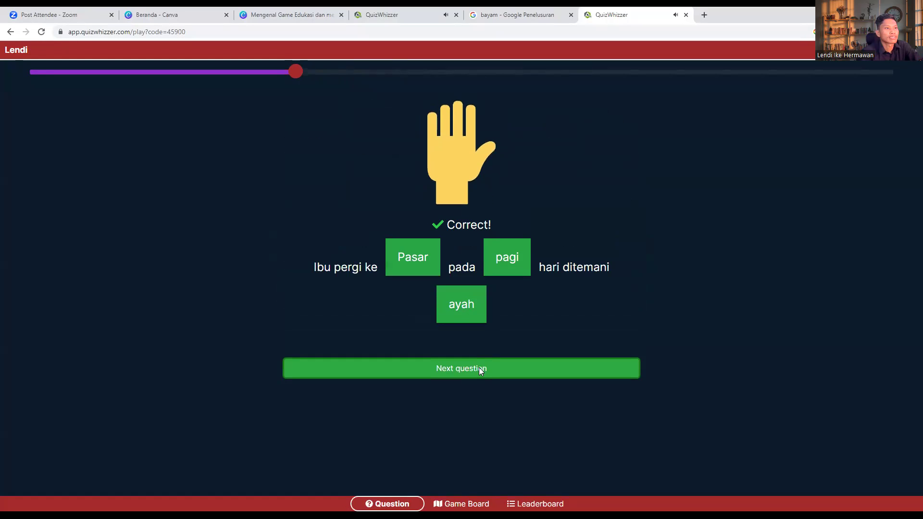
left_click(478, 367)
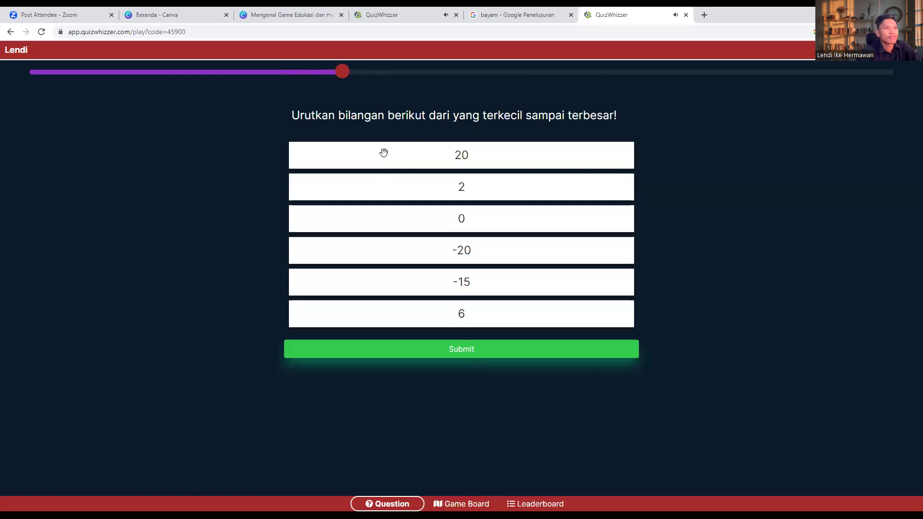
Order the numbers as -20, -15, 0, 2, 6, 20, submit the order, and continue to the next question
left_click_drag(461, 250, 461, 322)
left_click_drag(462, 254, 472, 217)
left_click_drag(472, 223, 466, 250)
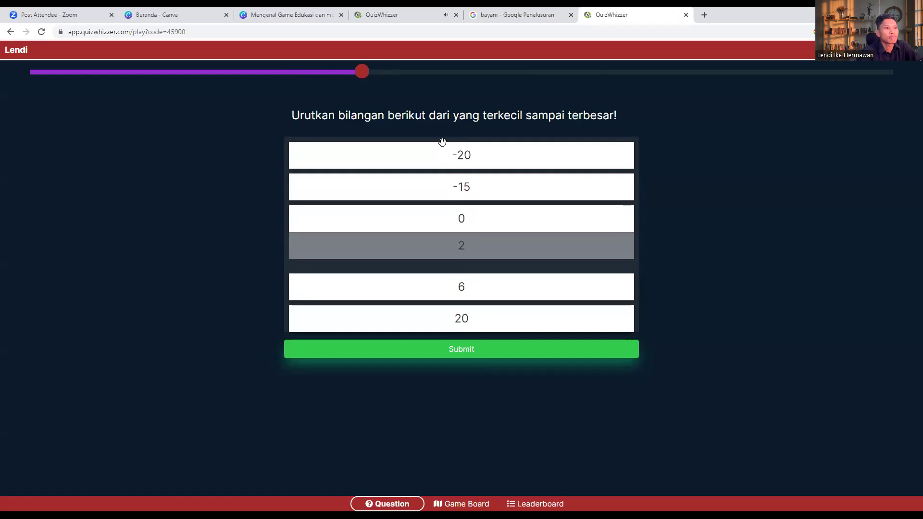
left_click(461, 349)
scroll(355, 263, "down", 2)
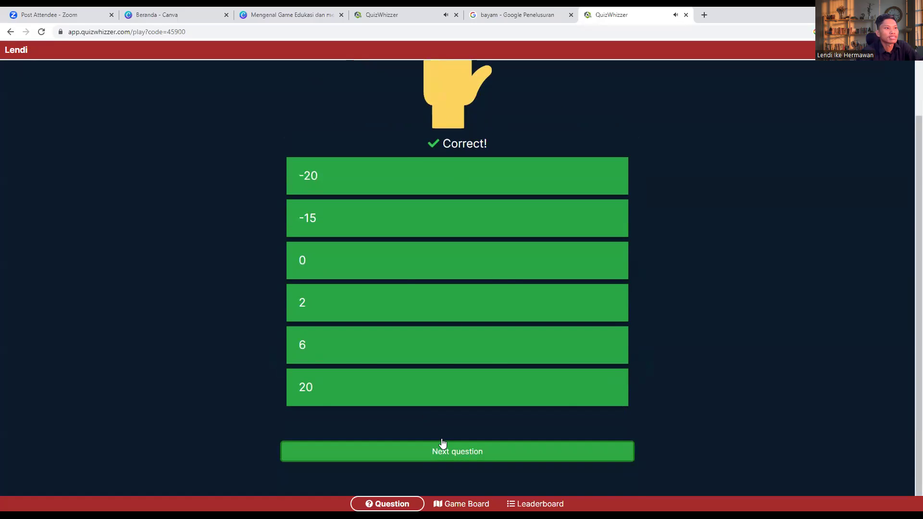
left_click(447, 445)
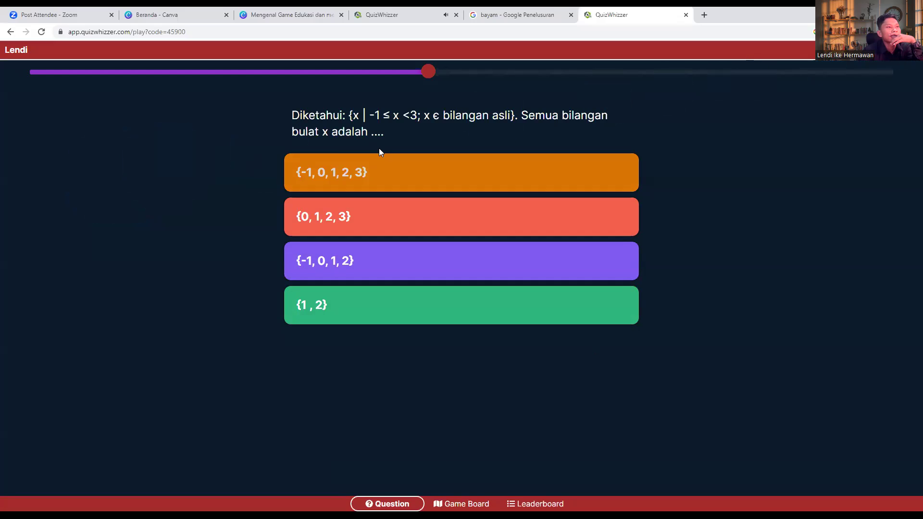
Use up the attempts at the "-1 ≤ x < 3" set question, ending with {-1, 0, 1, 2}, and move on
left_click(337, 222)
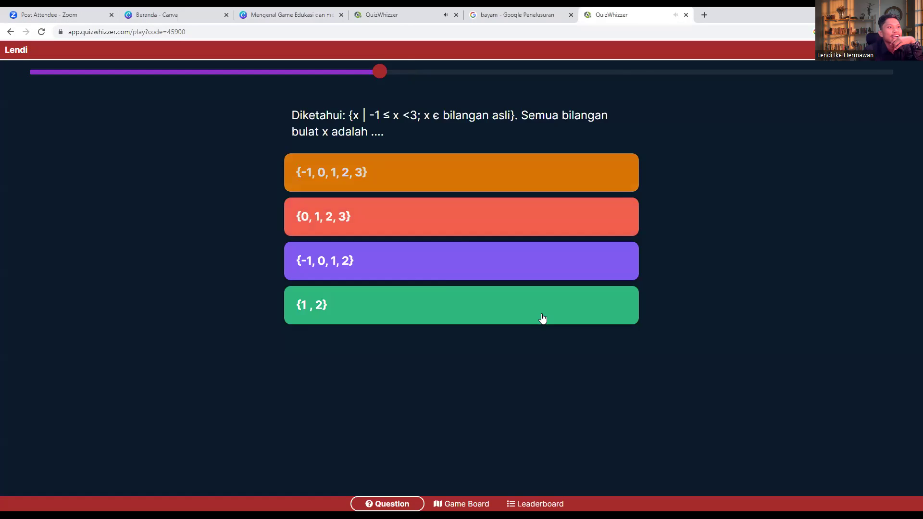
left_click(508, 313)
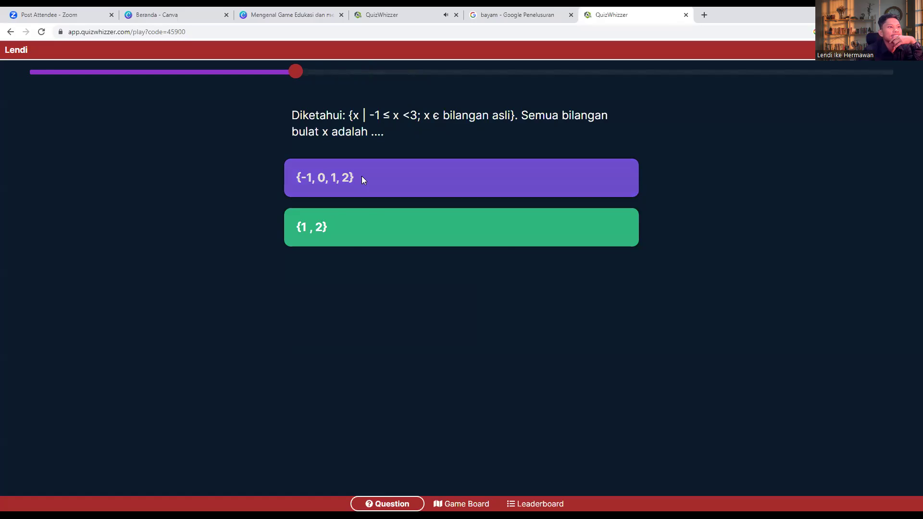
left_click(474, 305)
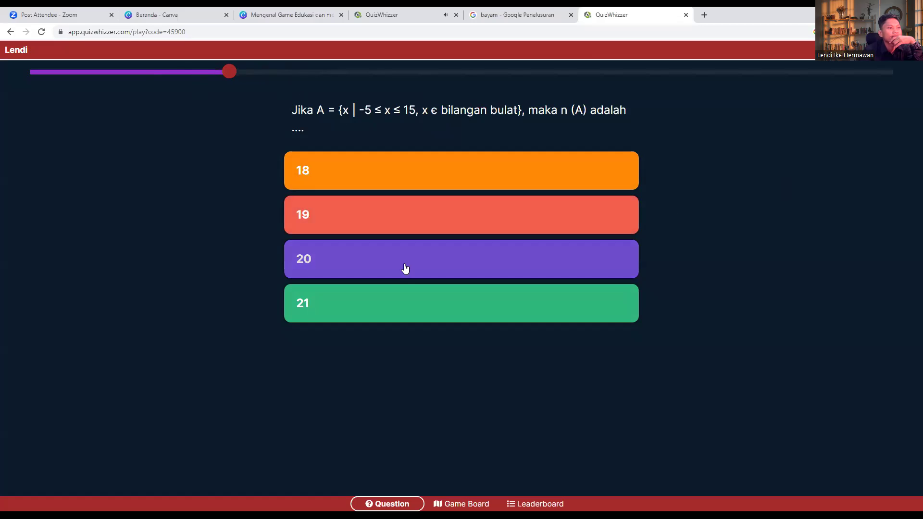
Answer 21 to the n(A) question and {1, 3, 5, 7, 9} to the set complement question
left_click(381, 300)
left_click(489, 238)
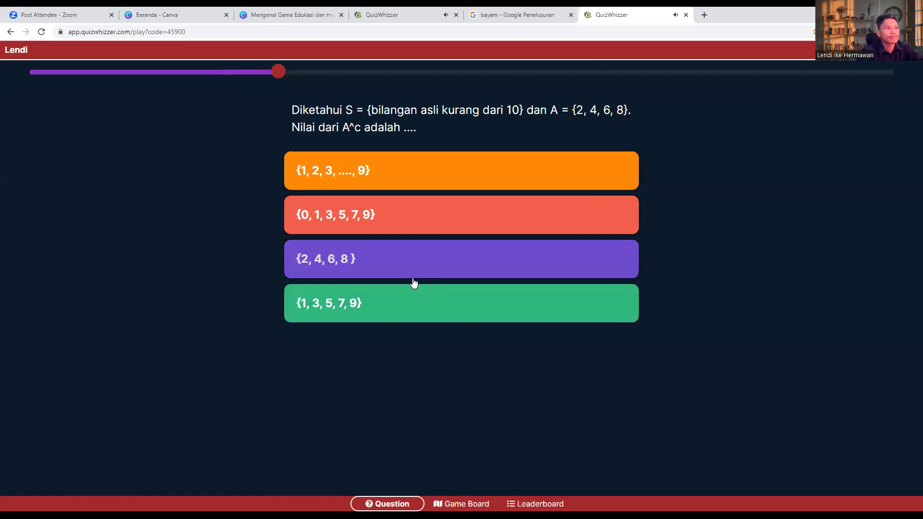
left_click(379, 301)
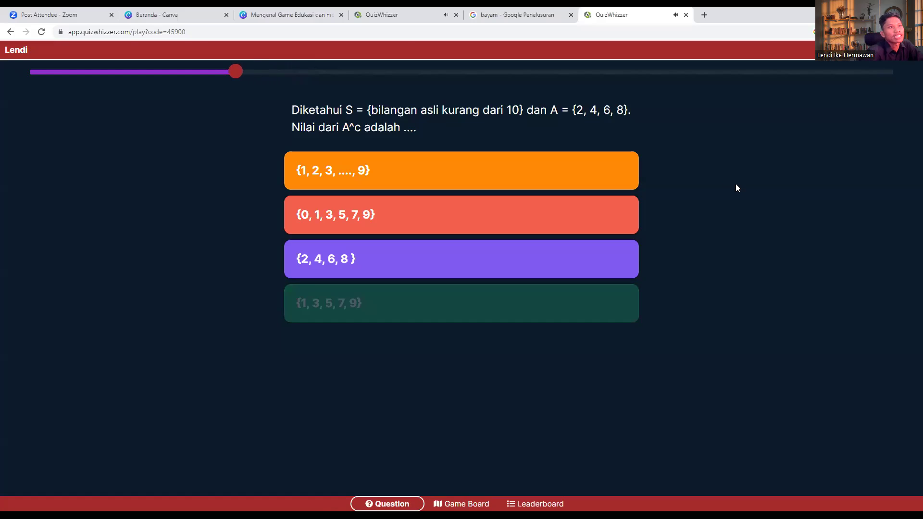
Return to the host's game board, check the players' positions, and open the game results
left_click(434, 12)
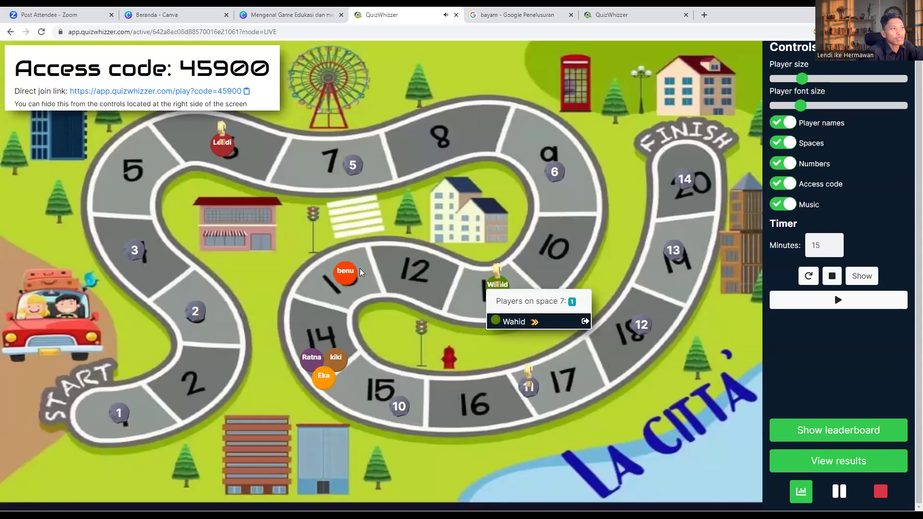
mouse_move(346, 281)
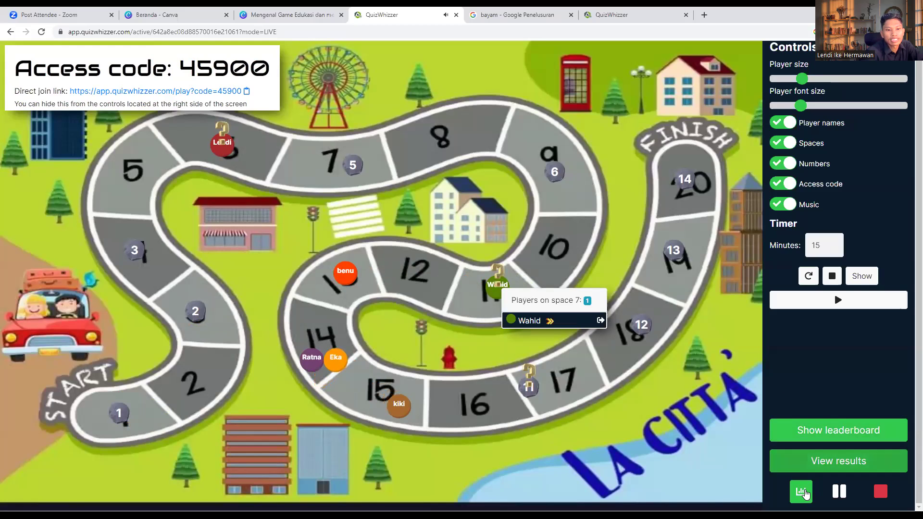
left_click(838, 460)
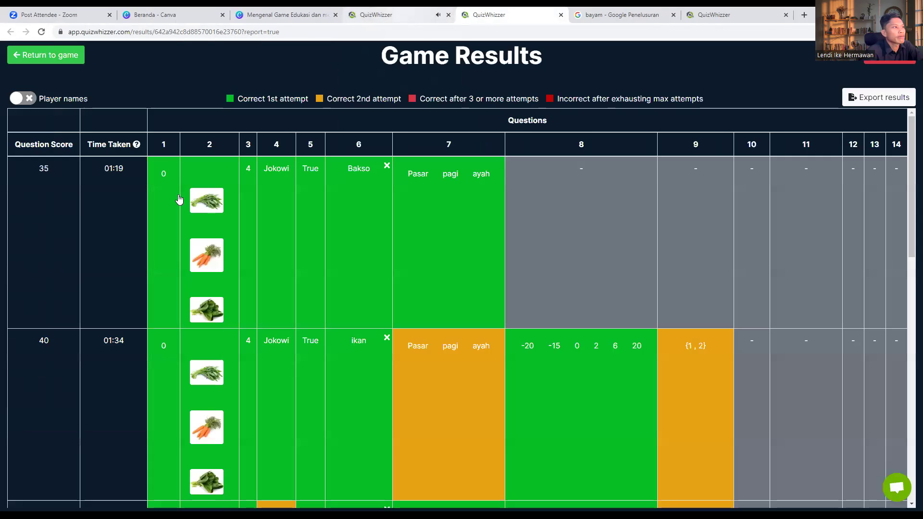
Review all players' question scores, times taken and colour-coded answers throughout the results table
scroll(51, 181, "down", 3)
scroll(51, 180, "up", 3)
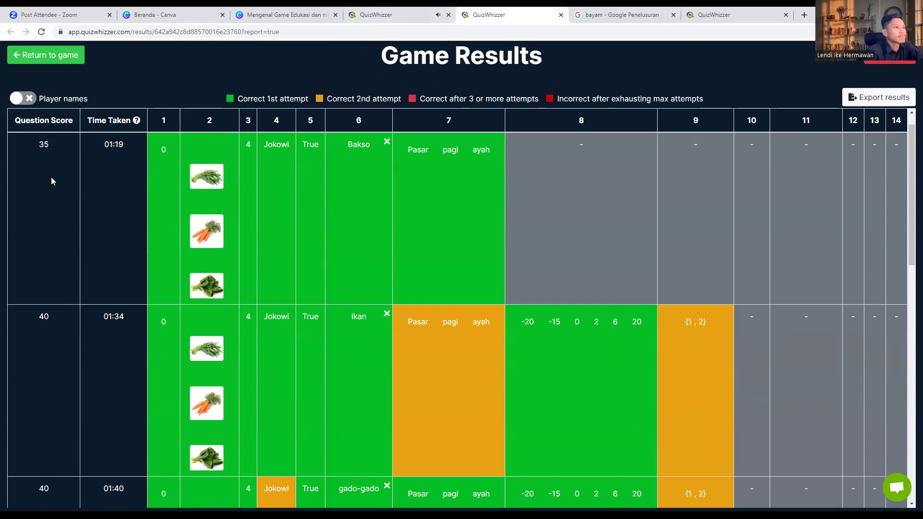
scroll(51, 182, "down", 8)
scroll(52, 190, "down", 2)
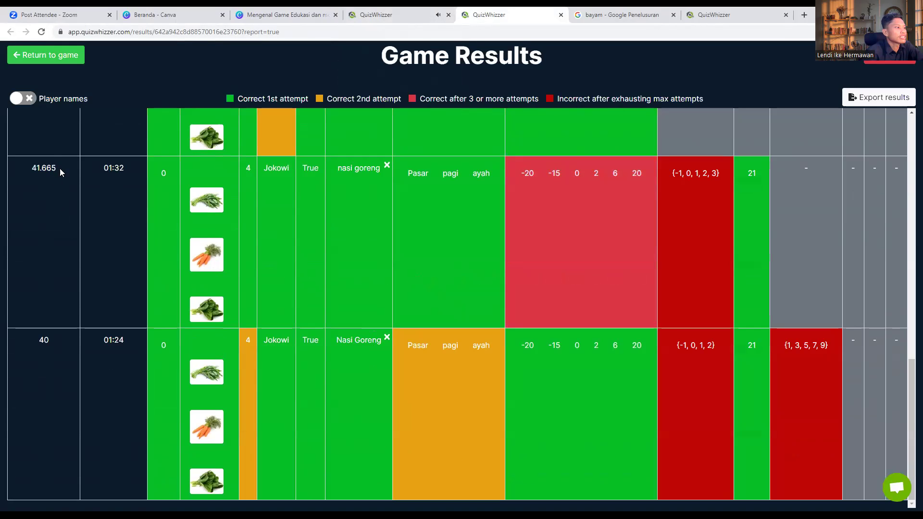
scroll(66, 164, "up", 15)
scroll(421, 333, "up", 1)
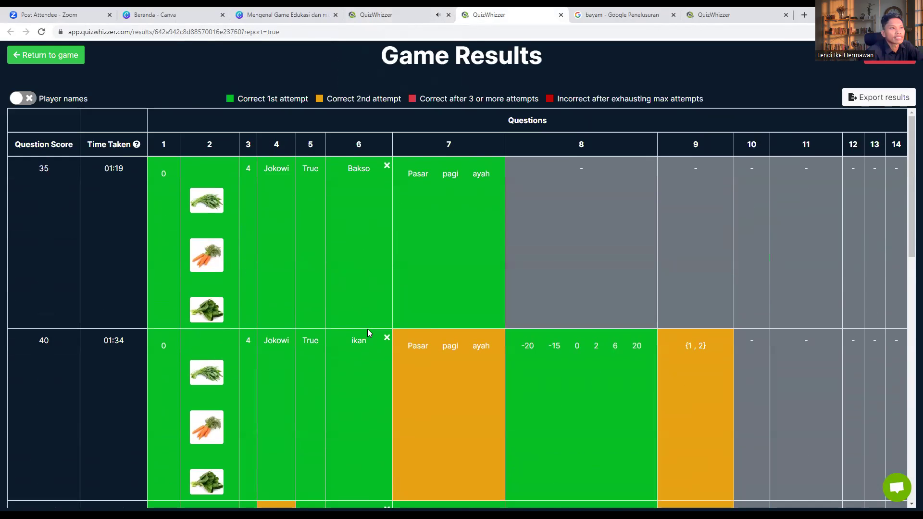
Compare first-attempt, second-attempt and incorrect answers across every player's row, from the first row to the last
scroll(145, 421, "down", 15)
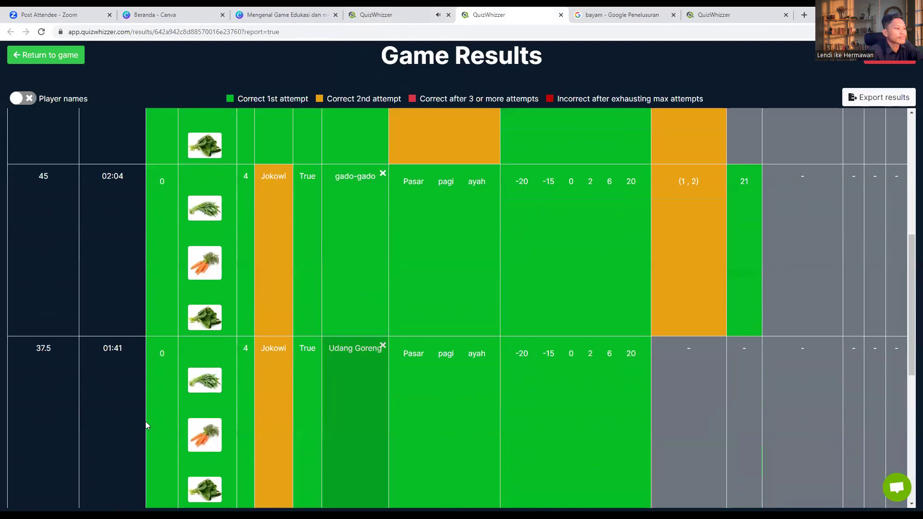
scroll(71, 330, "up", 15)
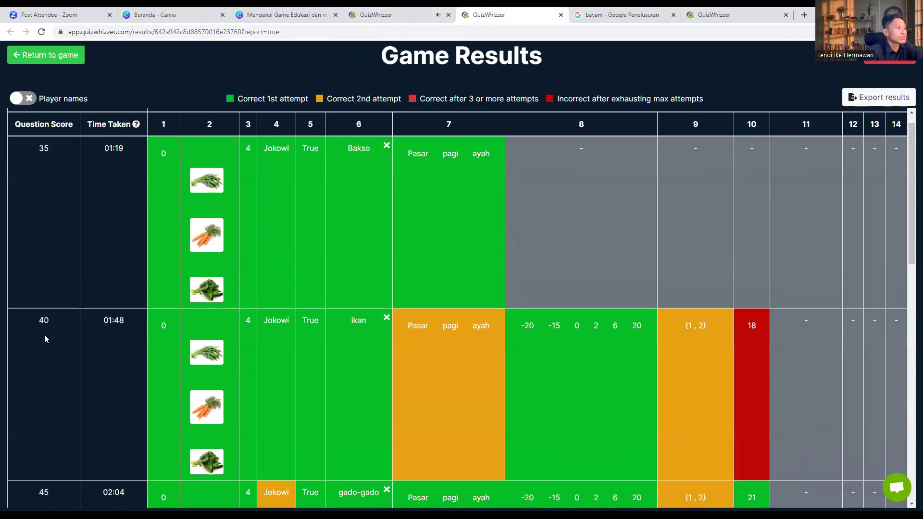
scroll(45, 338, "down", 5)
scroll(111, 358, "down", 3)
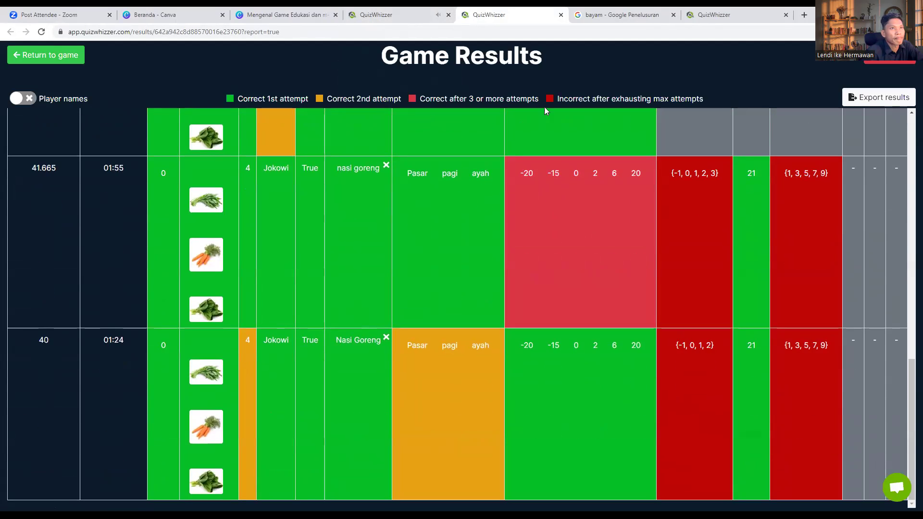
scroll(457, 307, "up", 7)
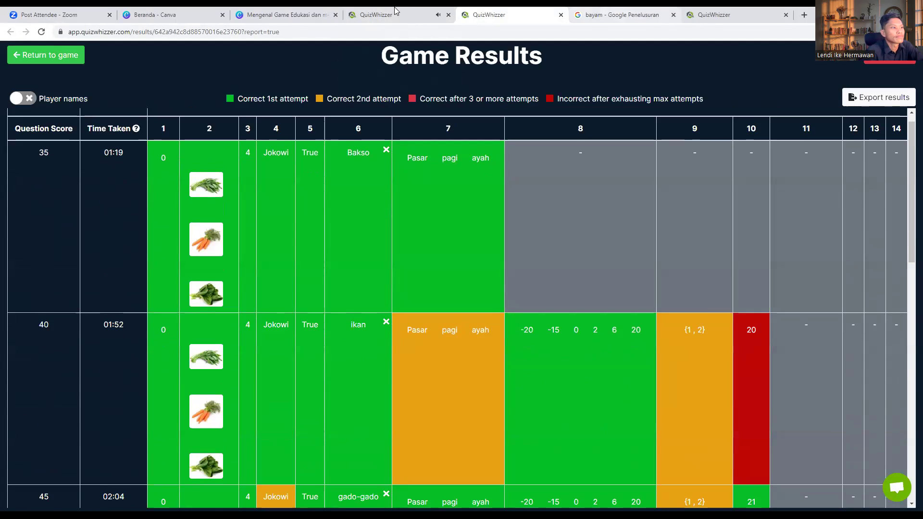
Check the players' positions on the live game board, and return to the results table to examine the updated player rows
left_click(385, 14)
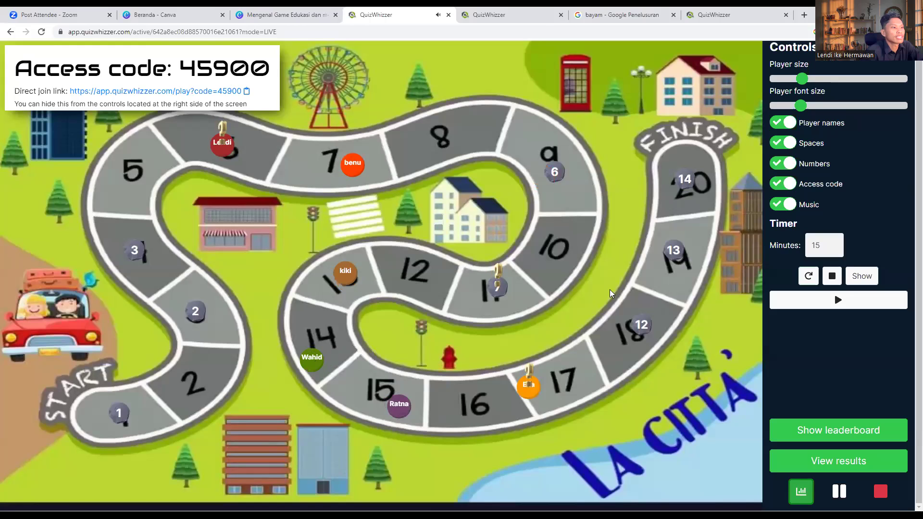
left_click(515, 10)
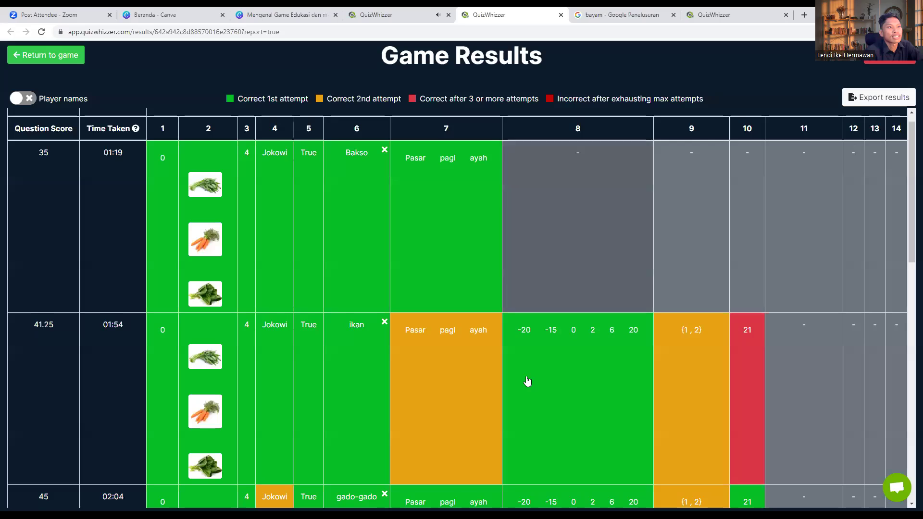
scroll(527, 381, "down", 3)
scroll(529, 381, "up", 3)
scroll(834, 437, "down", 5)
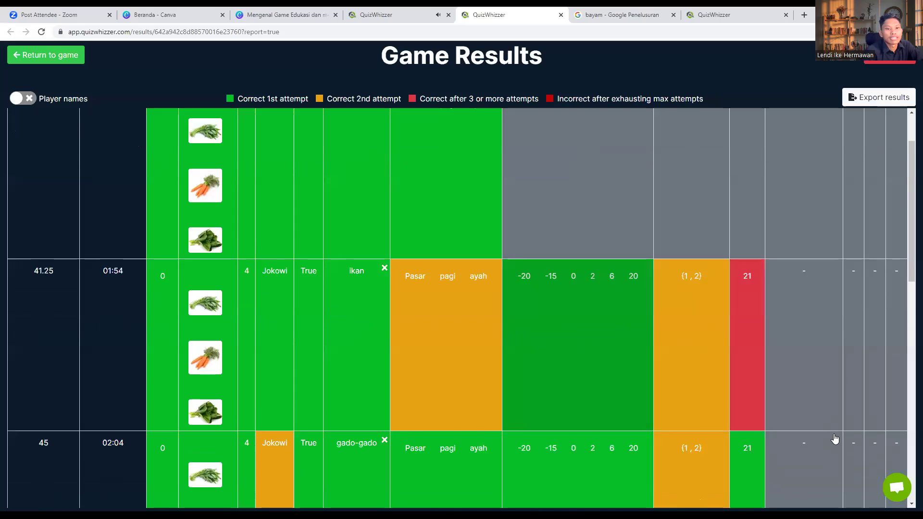
Return to the host's game board, pause the live game and dismiss the pause overlay
key("ctrl+shift+Tab")
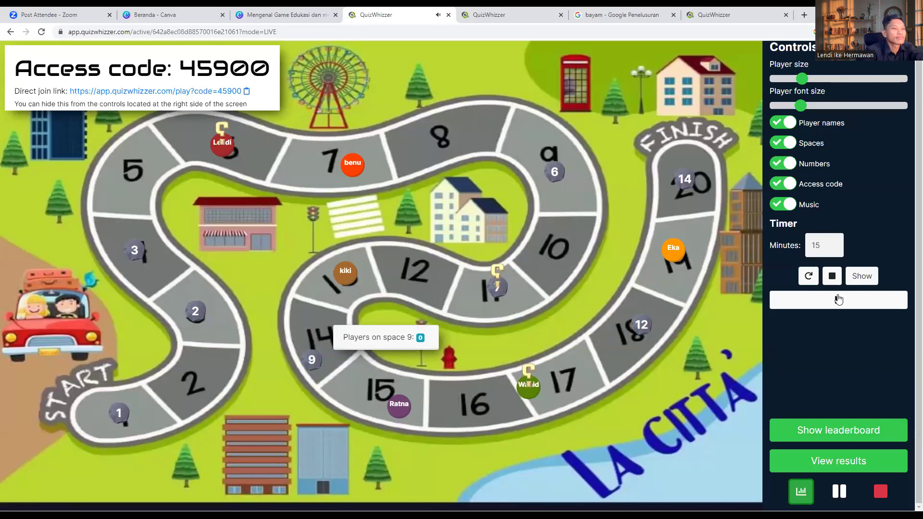
left_click(833, 279)
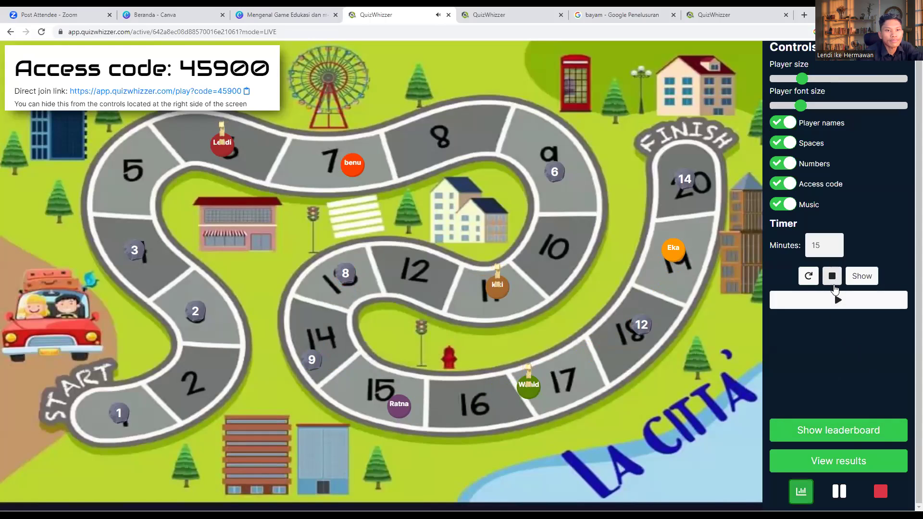
left_click(839, 437)
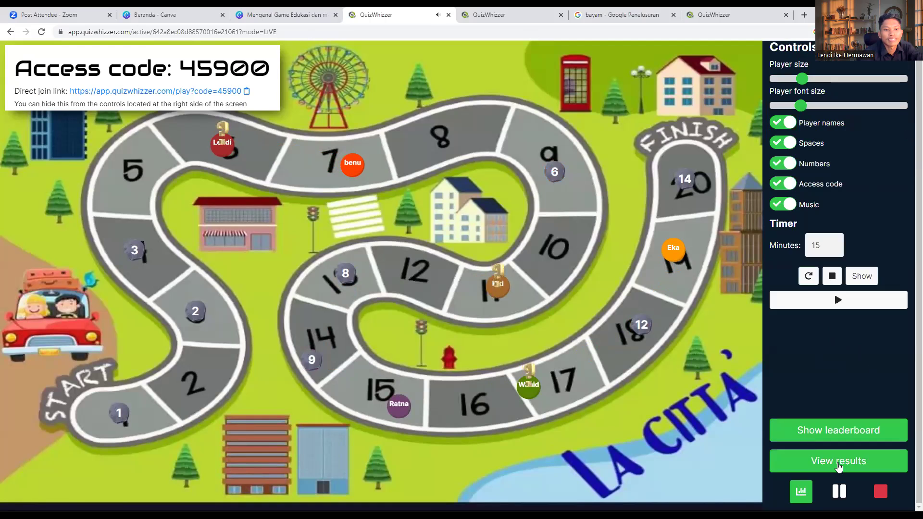
left_click(838, 492)
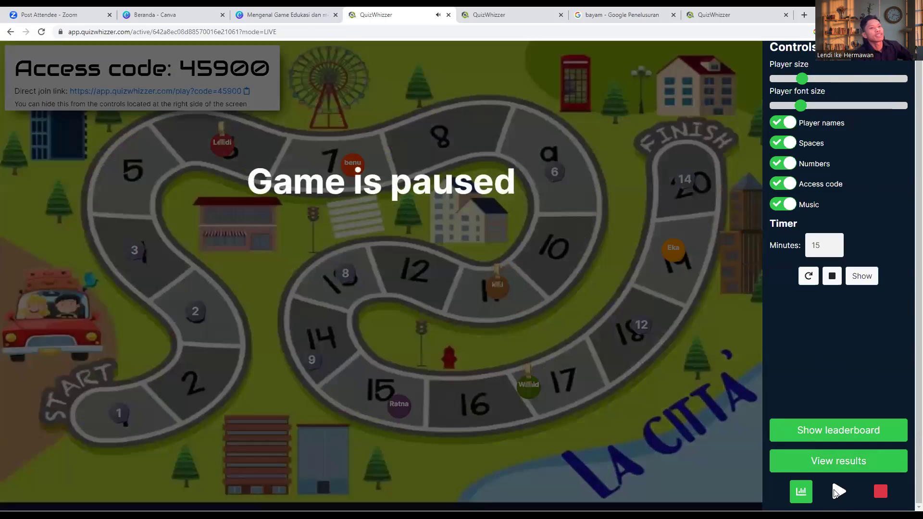
left_click(402, 173)
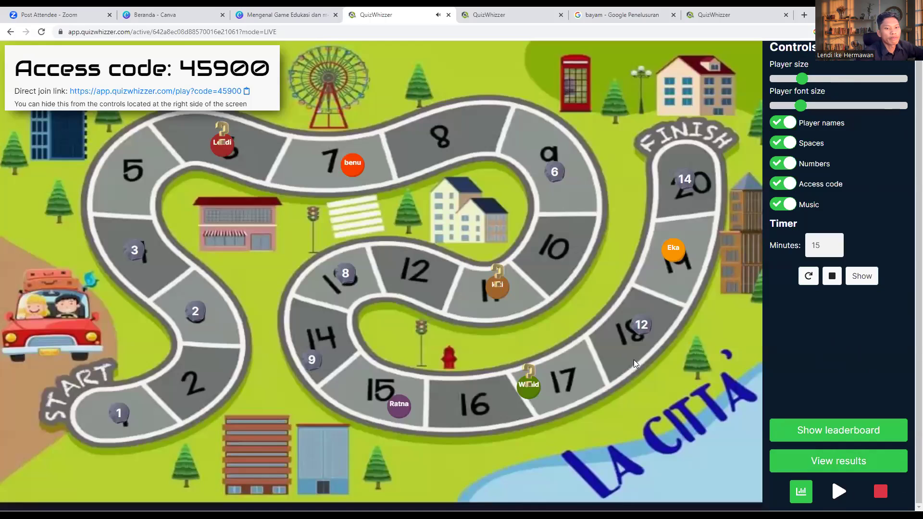